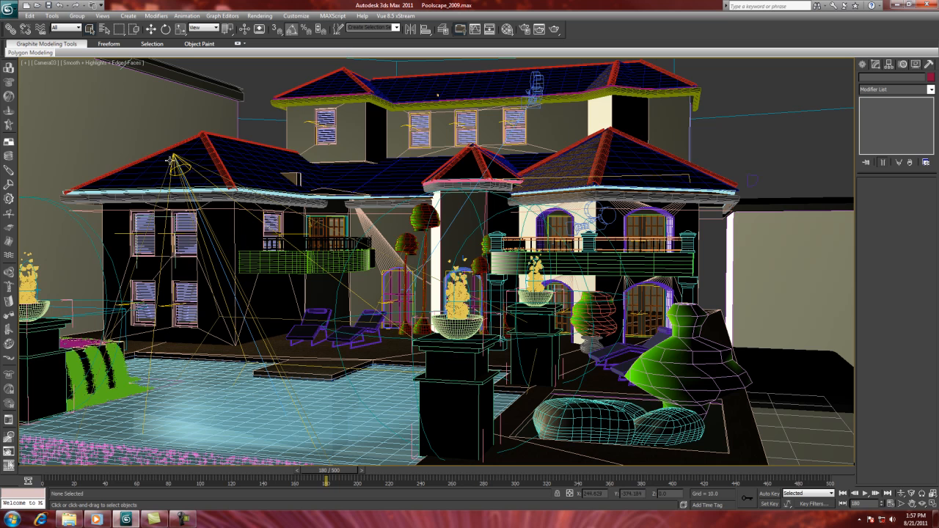
Play the rendered poolscape-ntsc clip in the media player to review the pool water and lighting
left_click(177, 163)
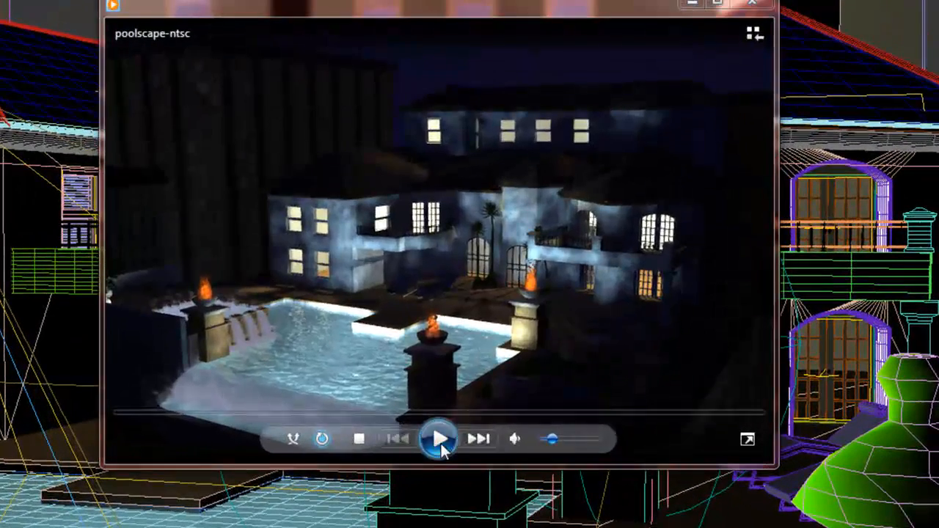
left_click(466, 272)
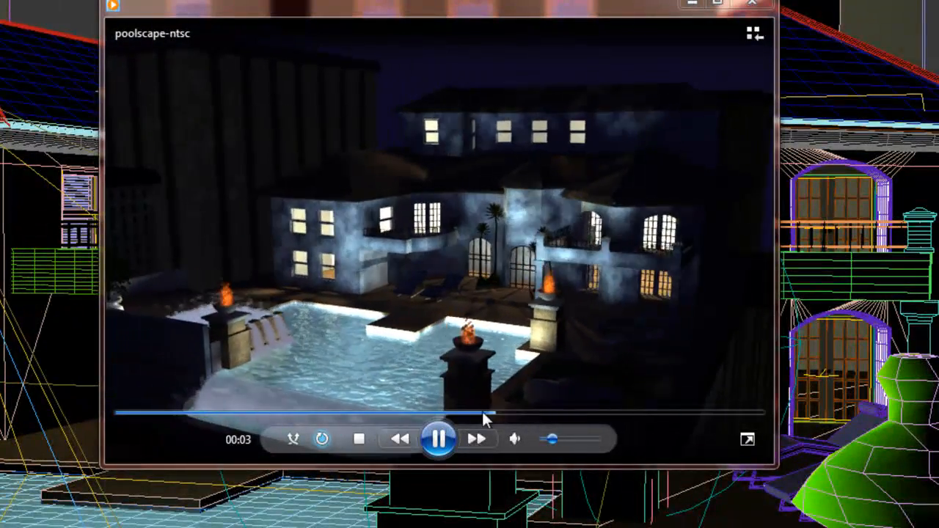
left_click(438, 440)
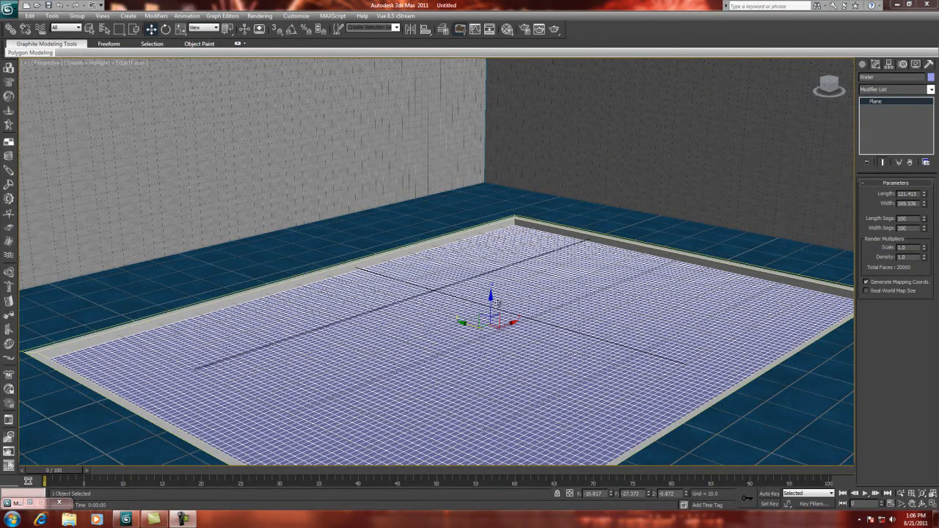
Move the Water plane vertically out of the pool and below it to inspect the Pool Surface and Deck
left_click_drag(498, 302, 498, 246)
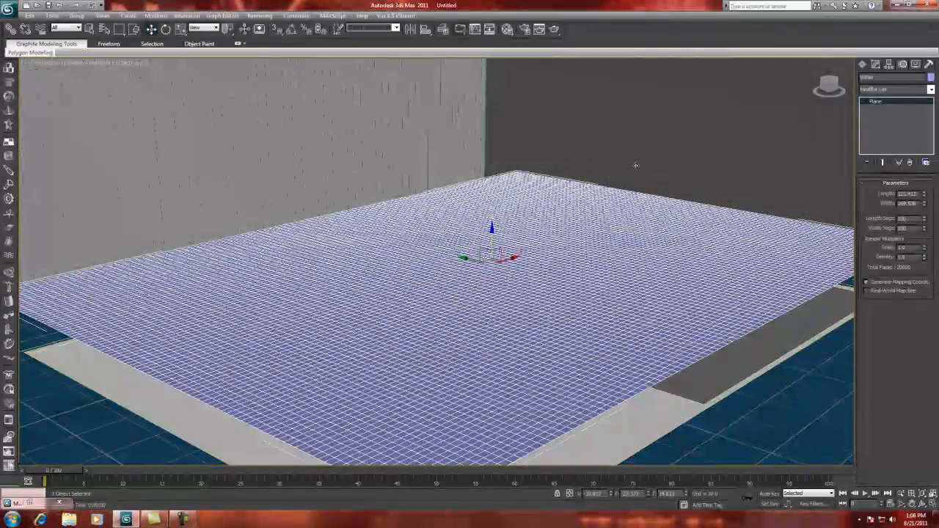
left_click_drag(492, 234, 496, 301)
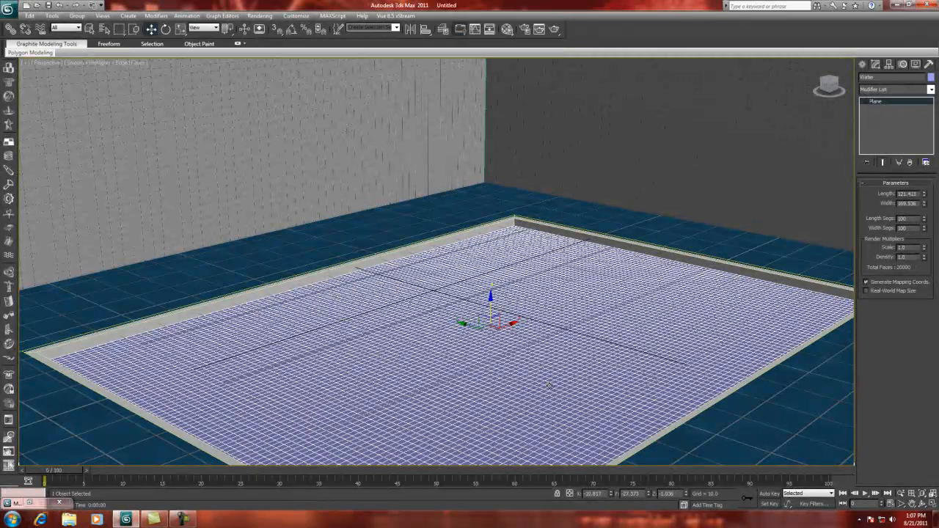
left_click(372, 259)
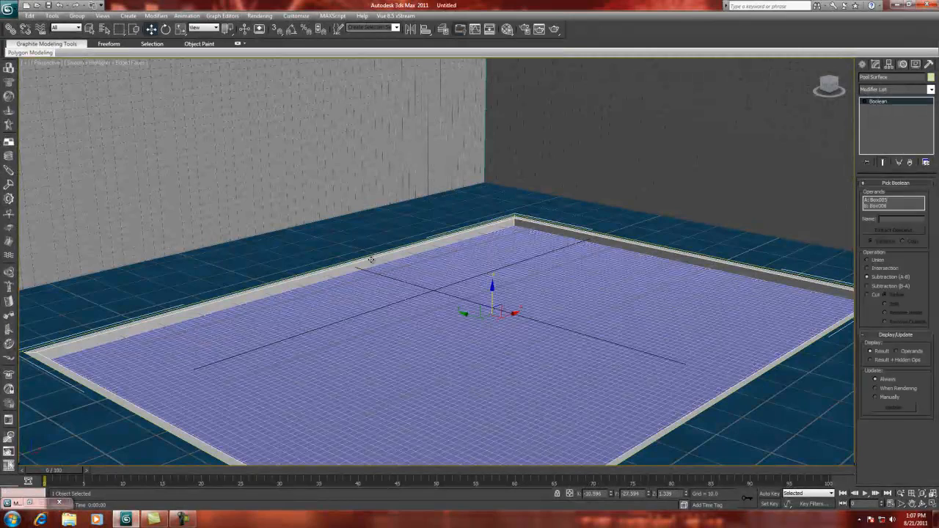
left_click_drag(492, 290, 496, 503)
left_click(408, 348)
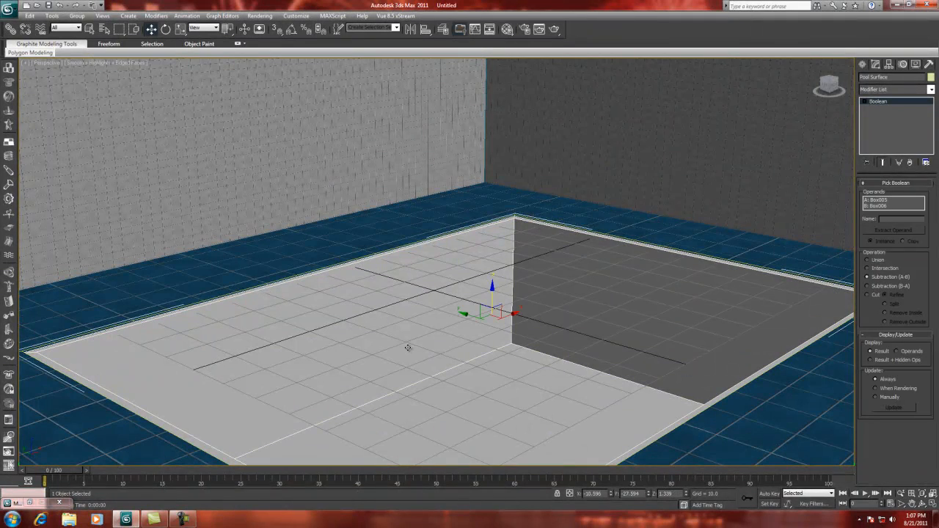
mouse_move(494, 292)
left_mouse_down()
mouse_move(494, 157)
mouse_move(478, 321)
mouse_move(480, 286)
left_mouse_up()
left_click(285, 254)
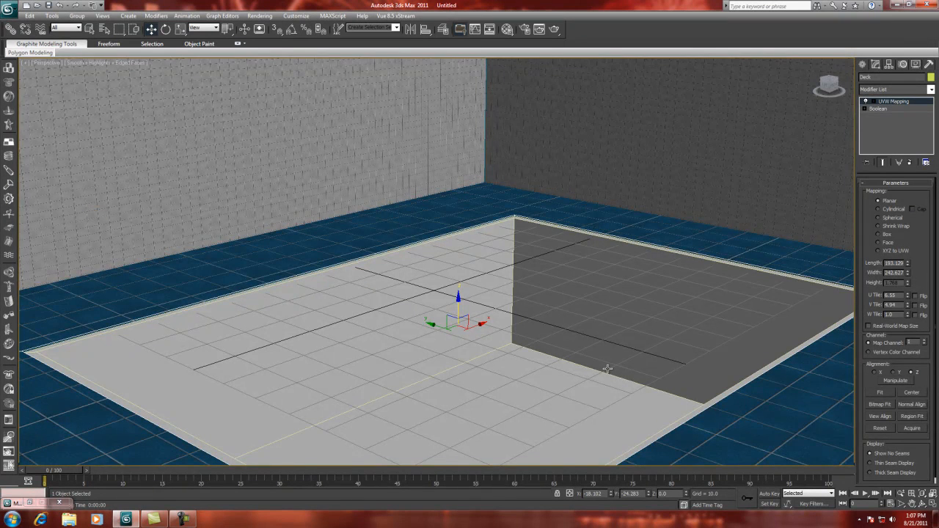
Move the Water plane back up to just below the pool rim, at Z about -0.6, and select the Wall
key("z")
left_click(452, 381)
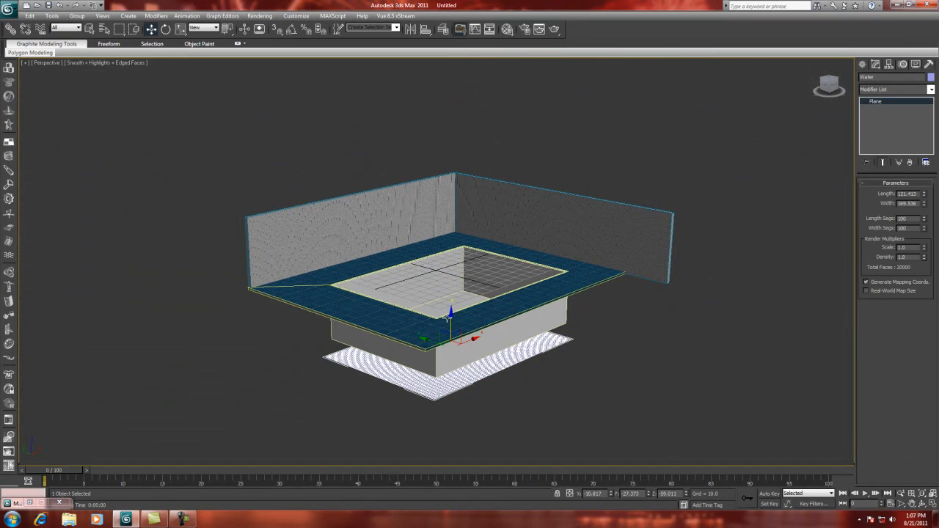
left_click_drag(450, 317, 453, 254)
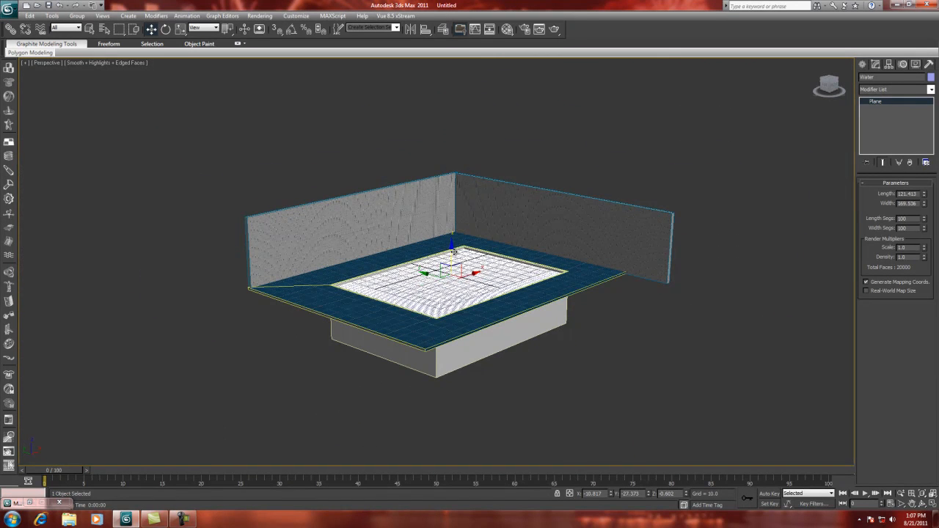
key("z")
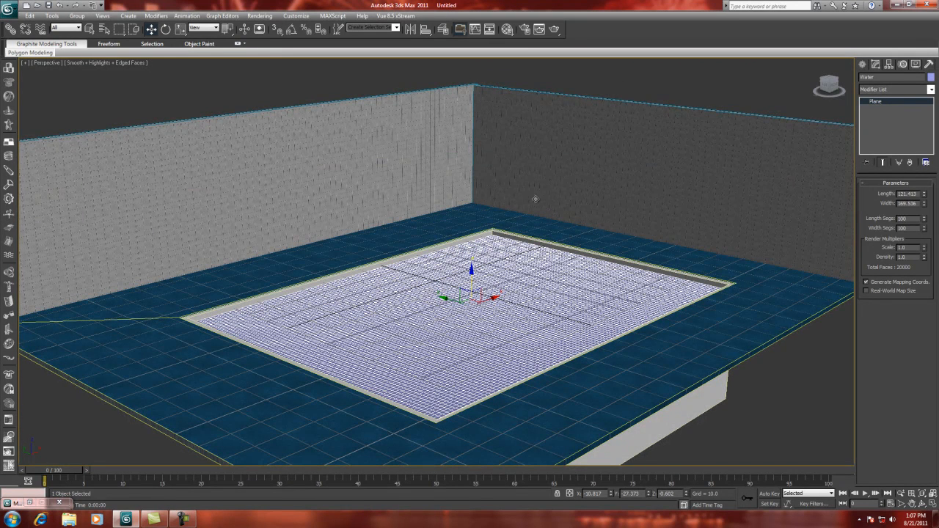
left_click(118, 173)
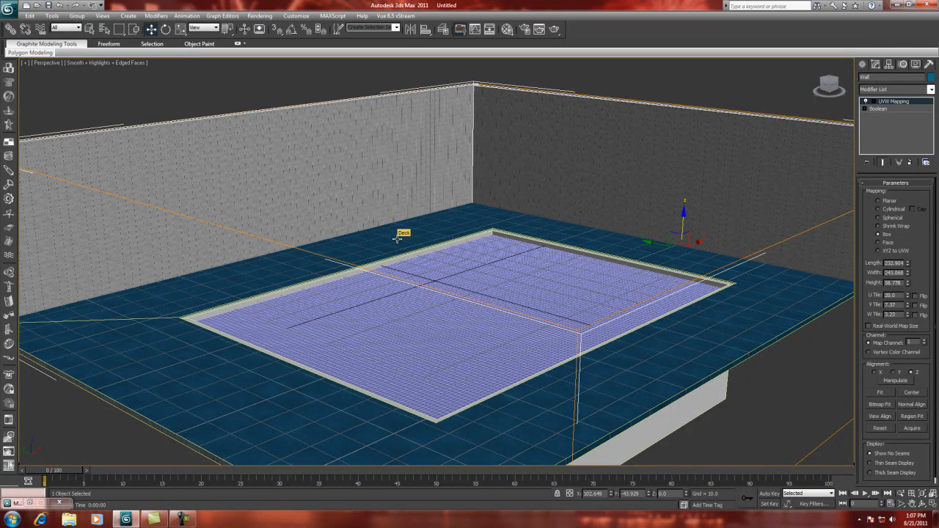
scroll(514, 288, "up", 3)
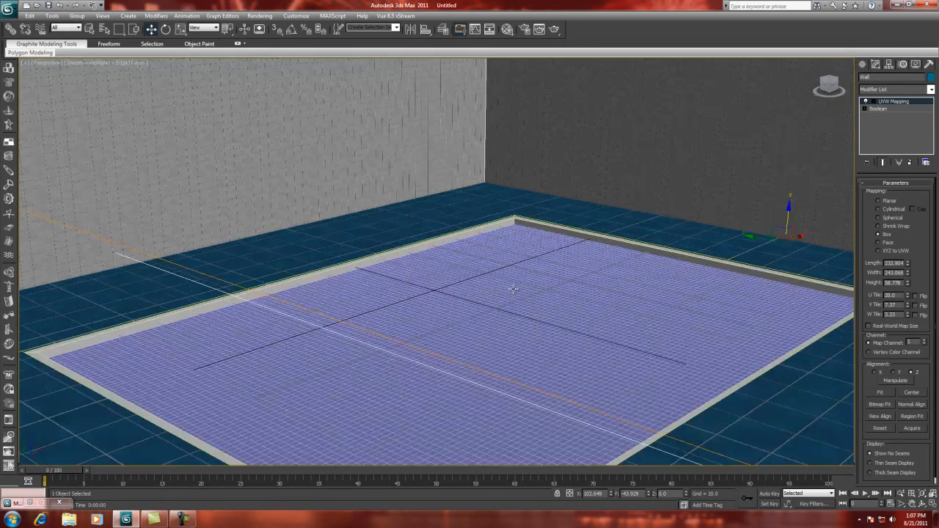
Assign the mental ray Renderer as the production renderer in Render Setup
left_click(265, 17)
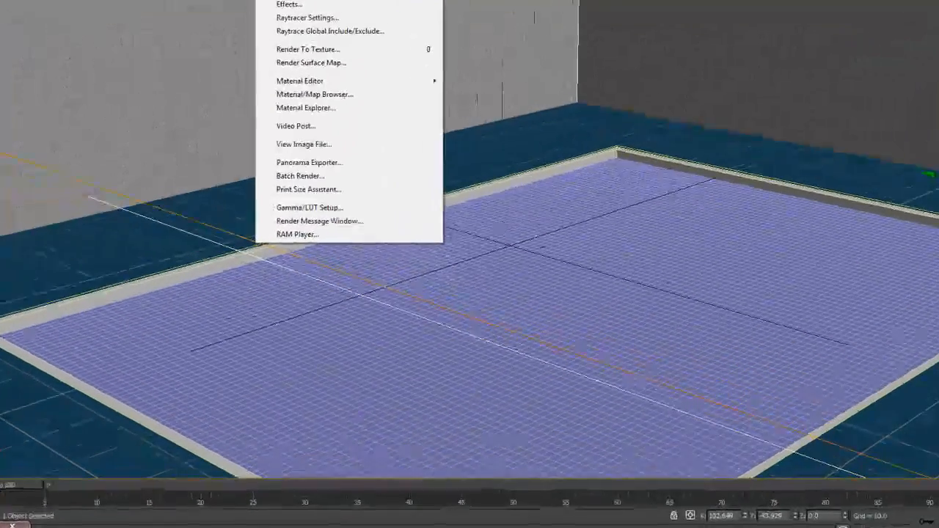
left_click(275, 31)
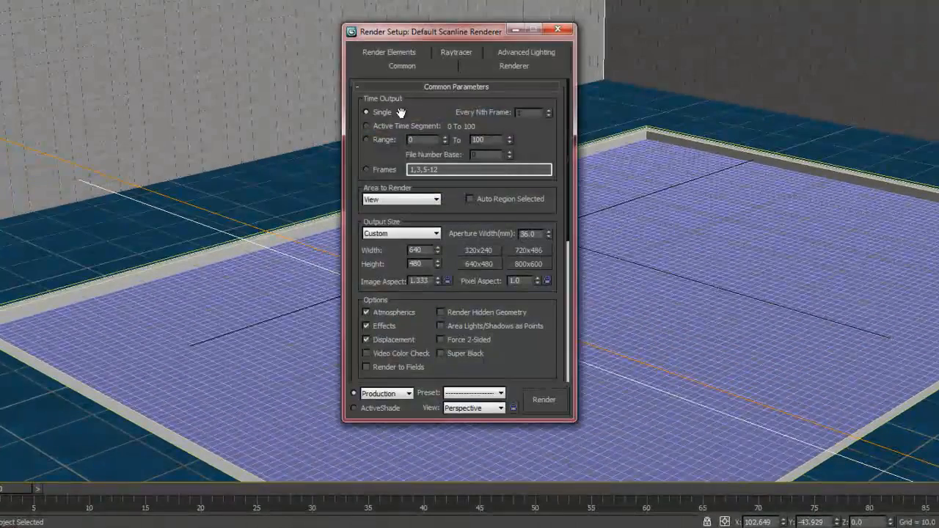
scroll(529, 142, "down", 5)
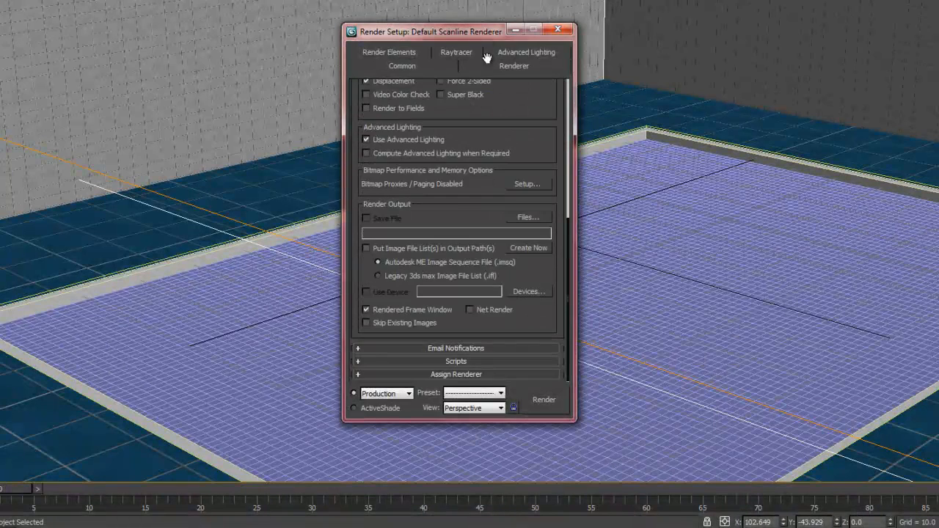
left_click(473, 375)
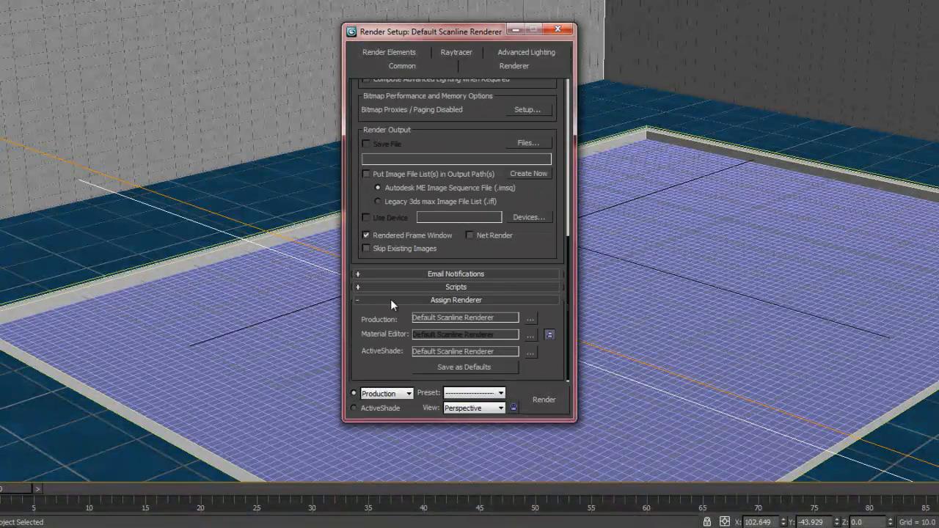
left_click(529, 318)
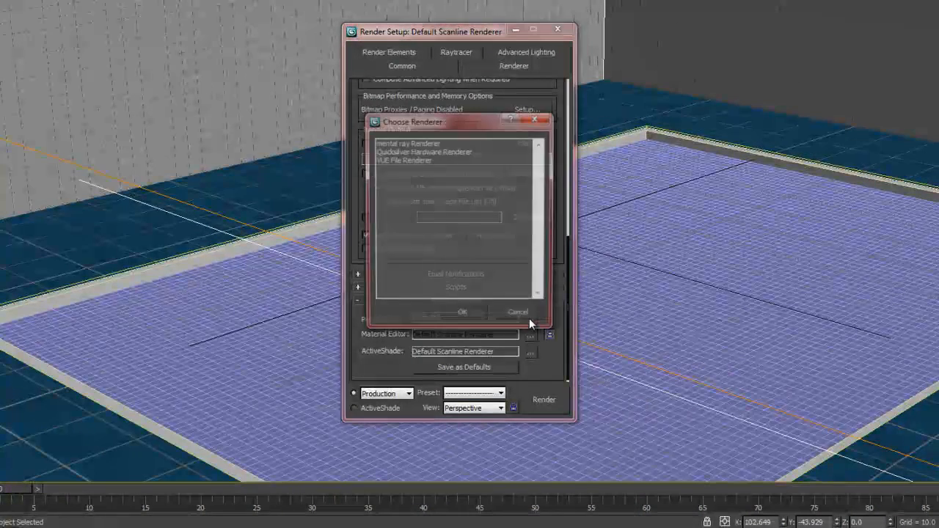
left_click(404, 142)
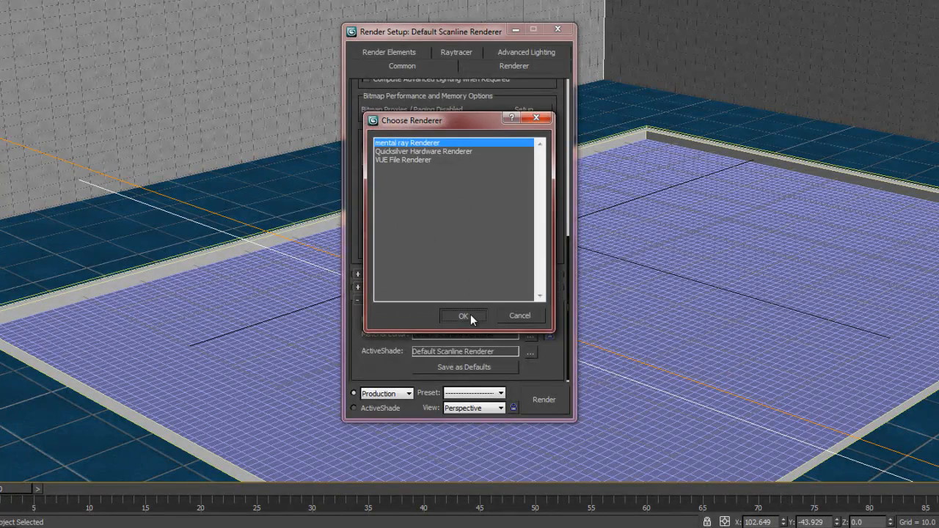
left_click(465, 315)
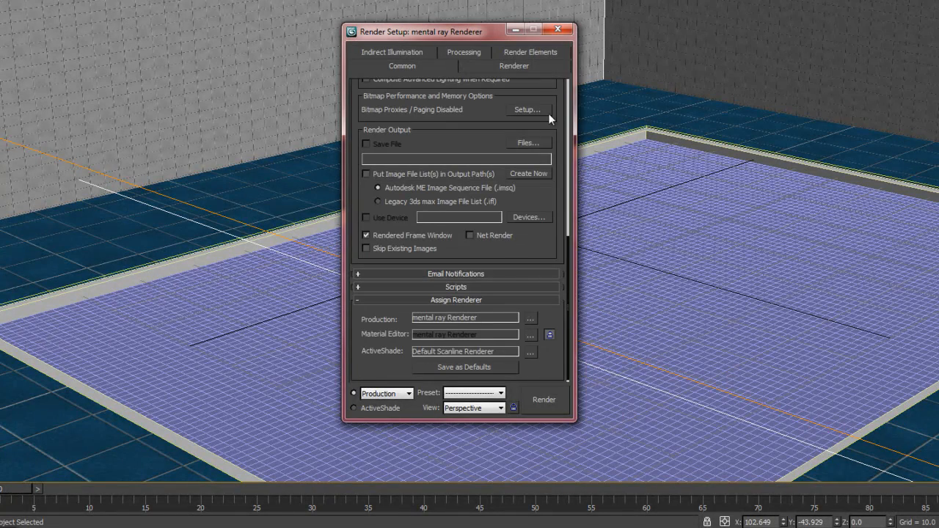
scroll(475, 192, "up", 10)
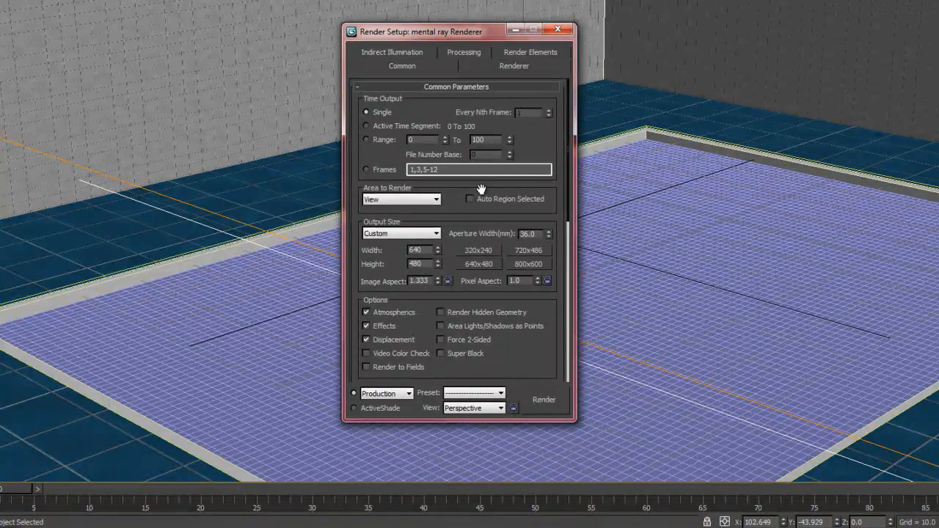
left_click(516, 31)
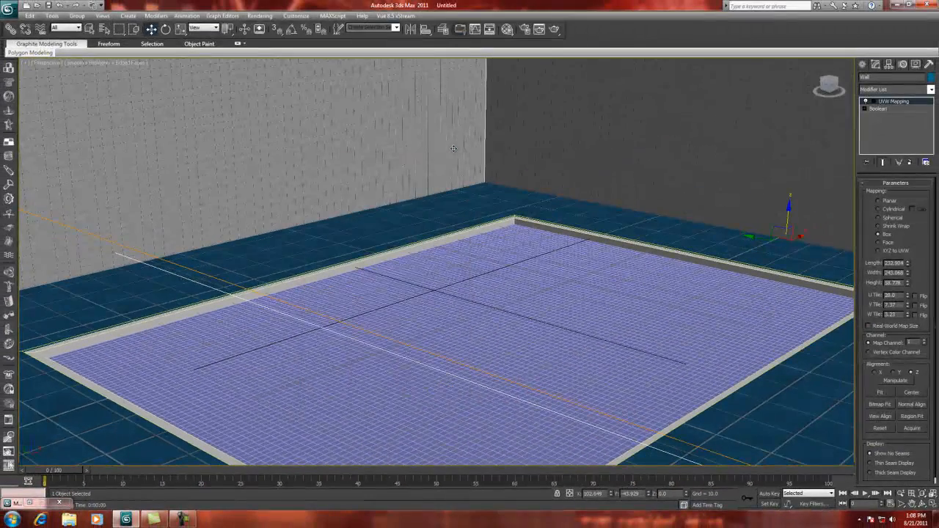
Save the scene to the Desktop as a 3ds Max file named Caustics
left_click(13, 12)
left_click(29, 112)
left_click(125, 38)
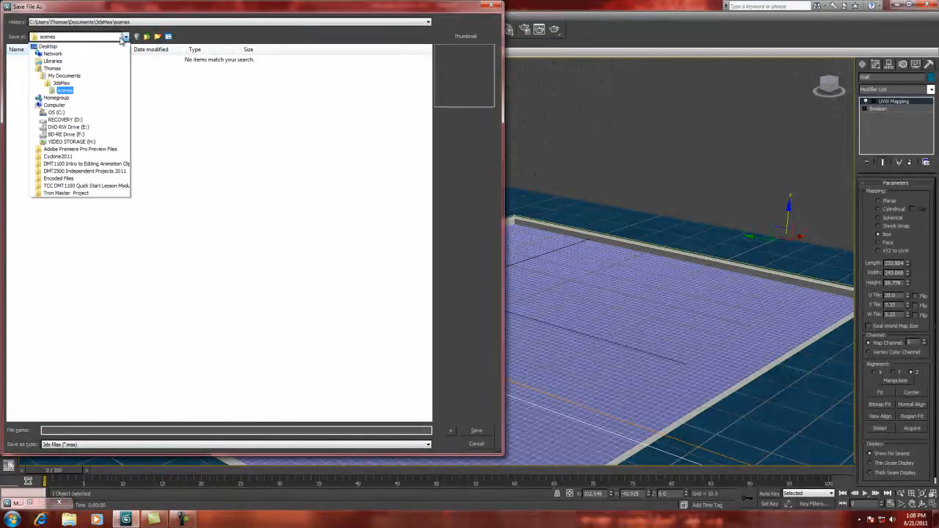
left_click(46, 50)
left_click(102, 431)
type("Caustics")
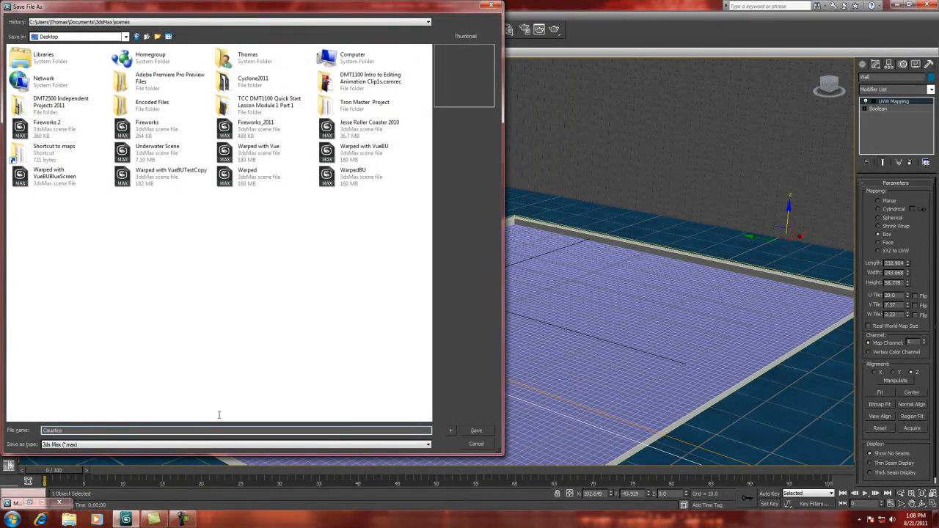
left_click(476, 431)
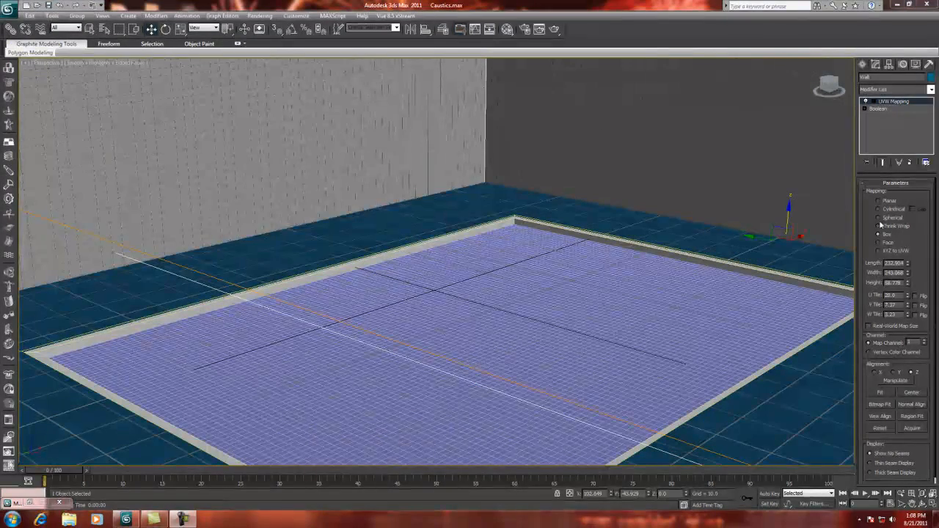
Set the ambient and diffuse colour of the unused 07 - Default material to light blue, about hue 150, saturation 167, value 236
left_click(508, 29)
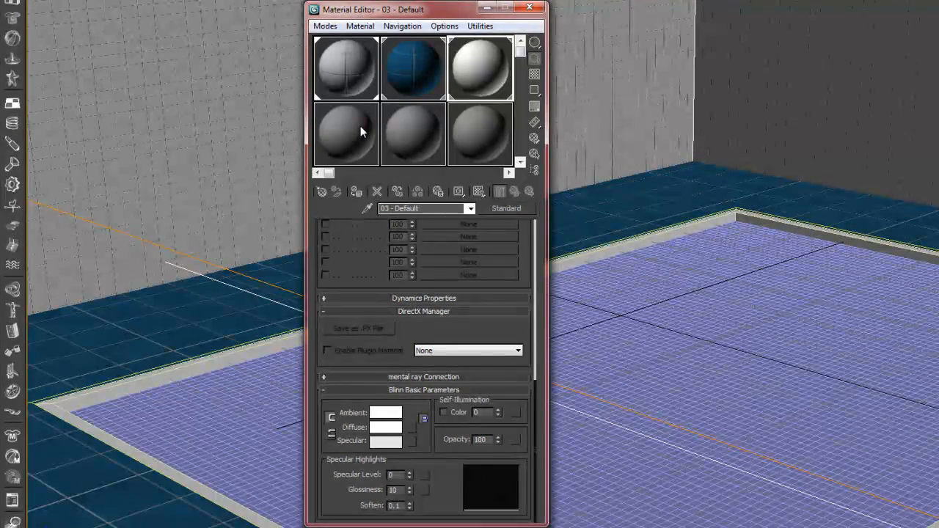
left_click(344, 139)
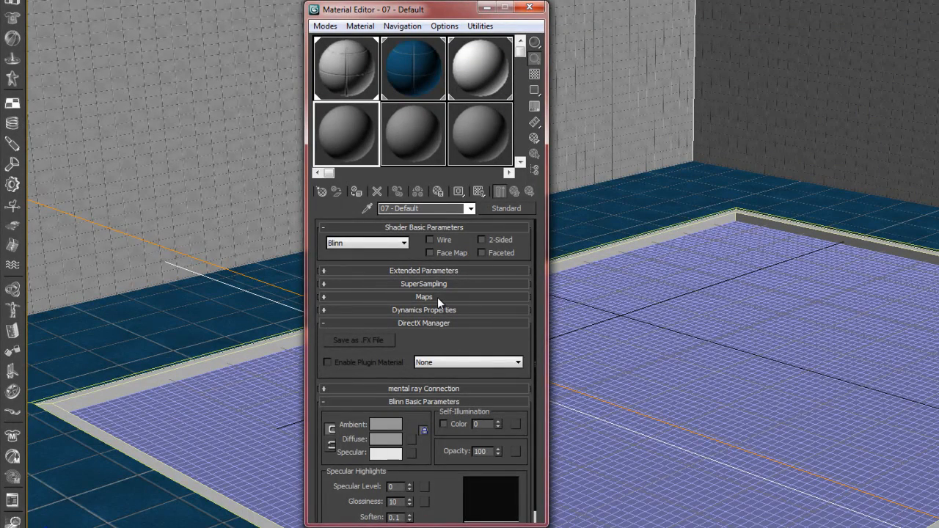
left_click(393, 425)
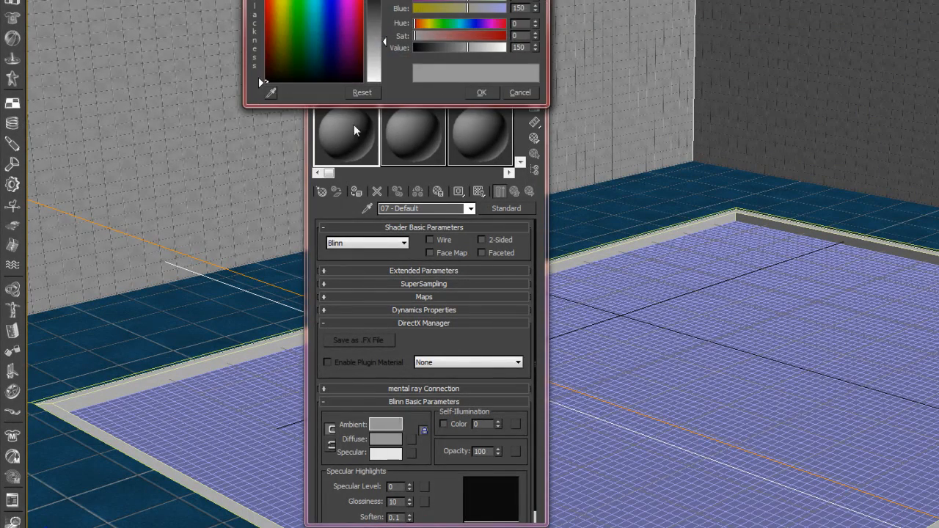
left_click(325, 3)
left_click_drag(383, 45, 386, 16)
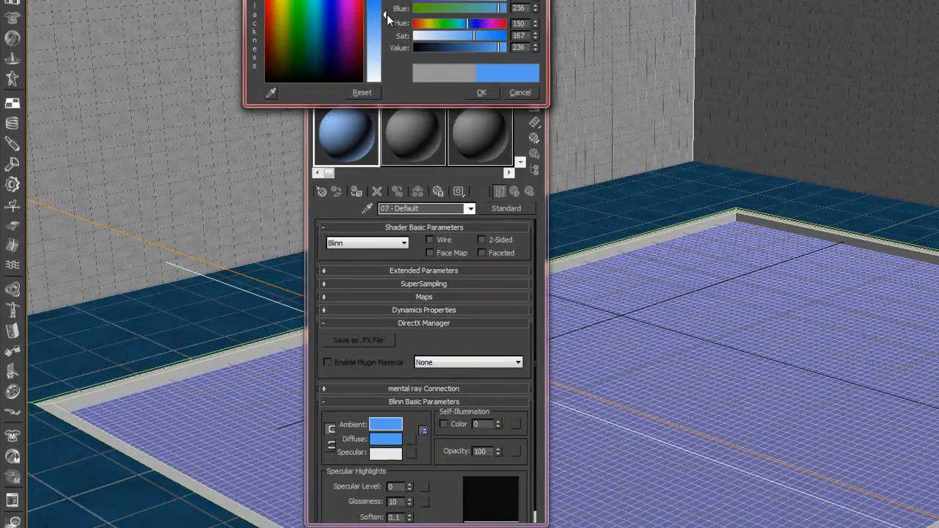
left_click(482, 93)
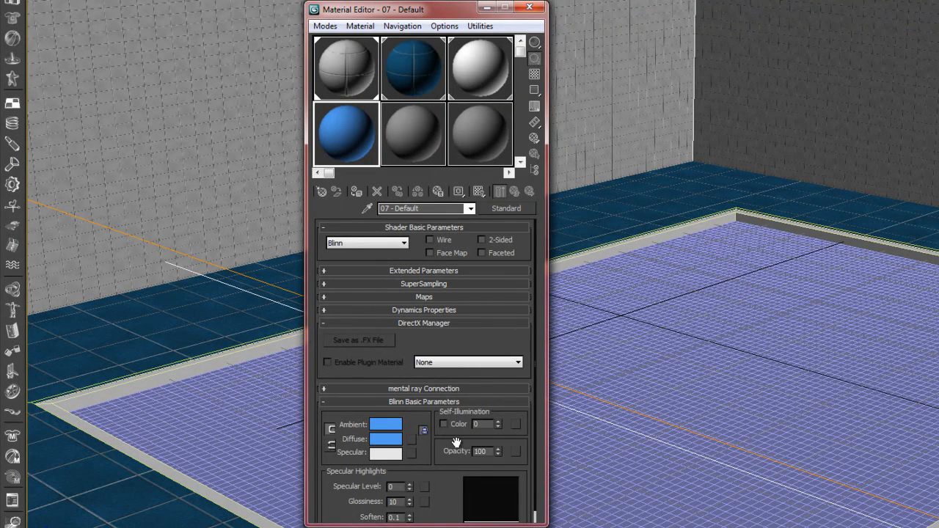
Set the blue material's self-illumination to 25 and its opacity to 50
scroll(458, 440, "down", 1)
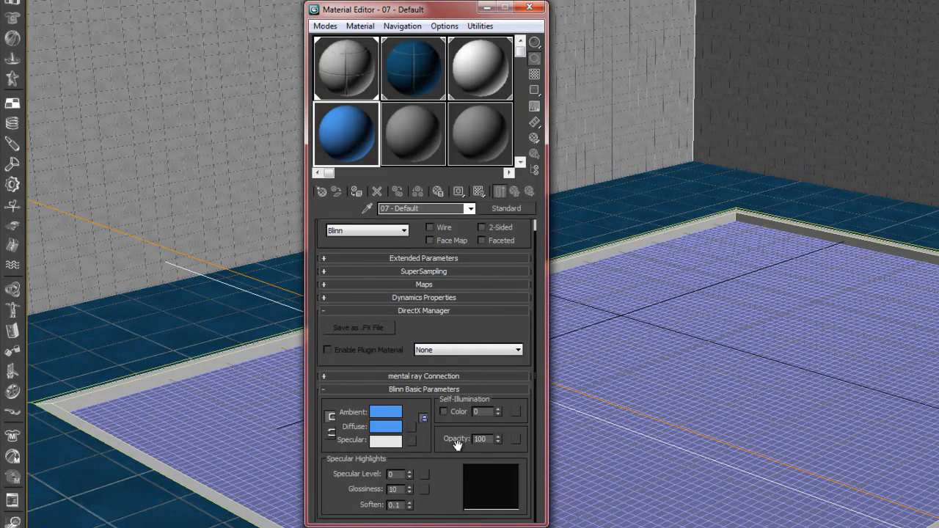
double_click(483, 412)
type("25")
key("Return")
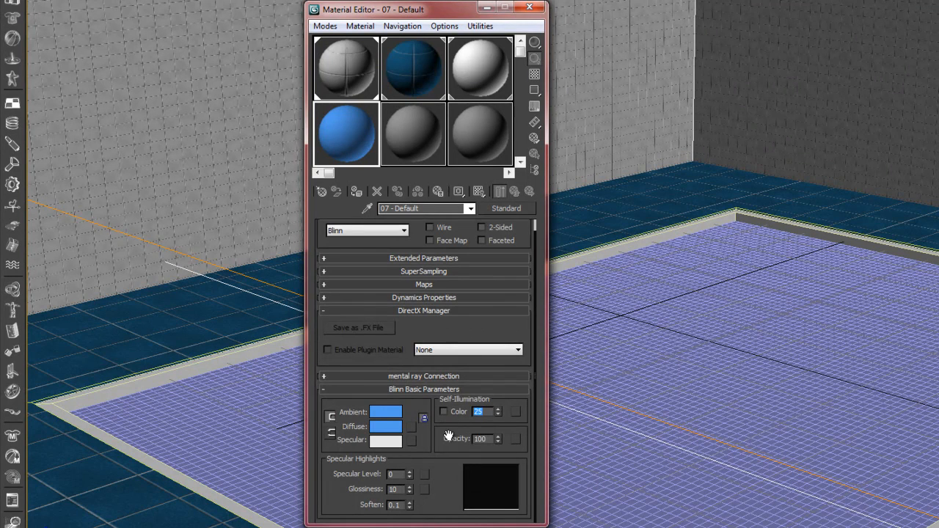
double_click(490, 438)
type("50")
key("Return")
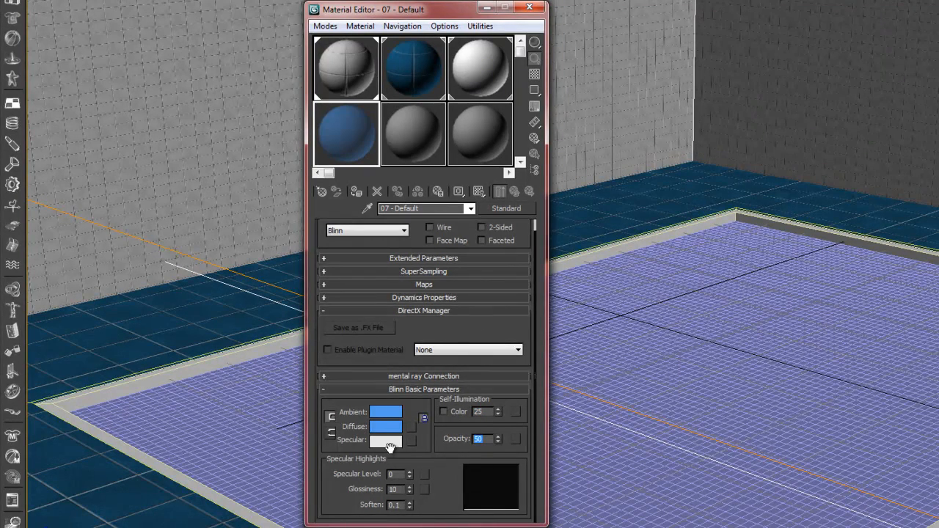
Set the blue material's specular level to 50 and expand its map channels
double_click(395, 474)
type("50")
left_click(400, 490)
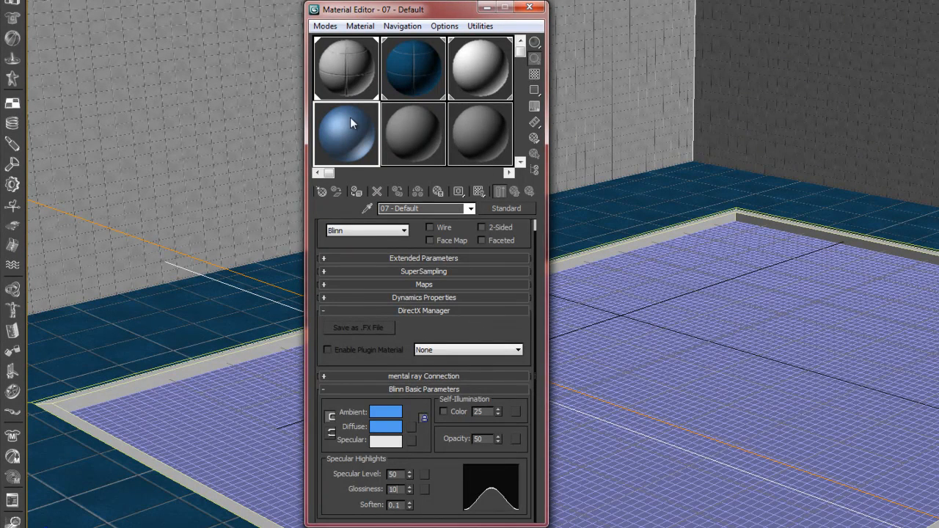
left_click(425, 284)
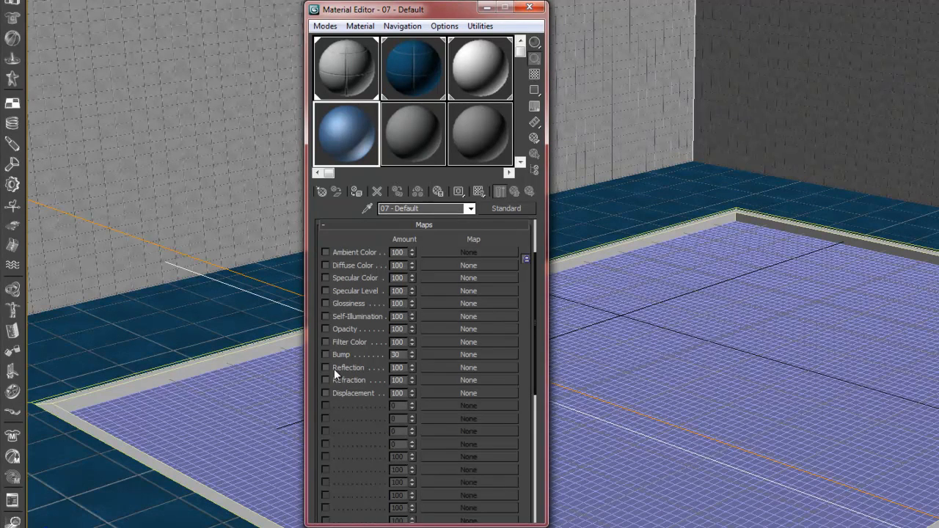
Add a Raytrace map to the blue material's reflection channel and set the reflection amount to 35
left_click(467, 367)
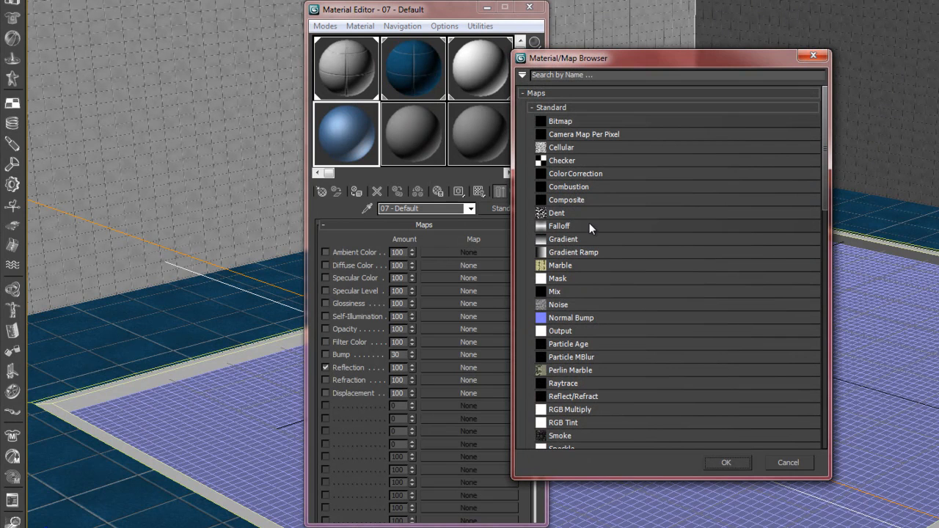
double_click(559, 384)
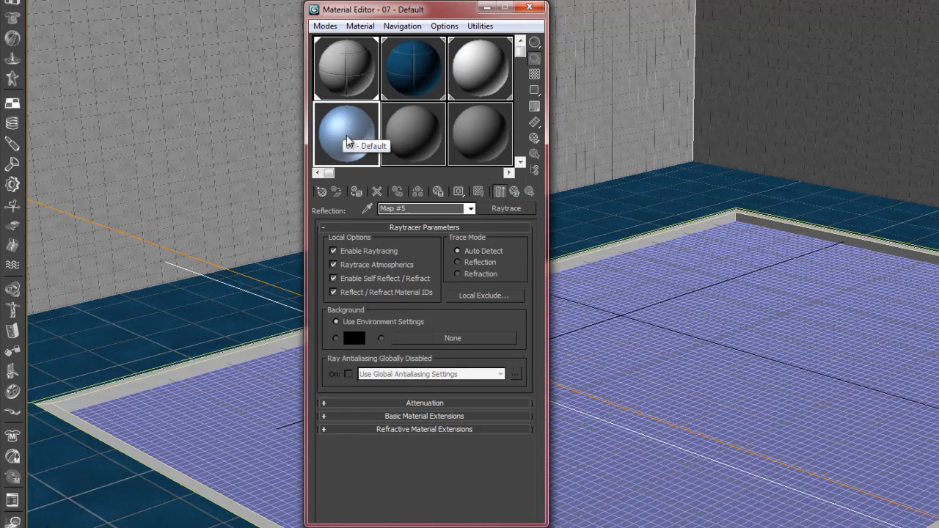
left_click(507, 191)
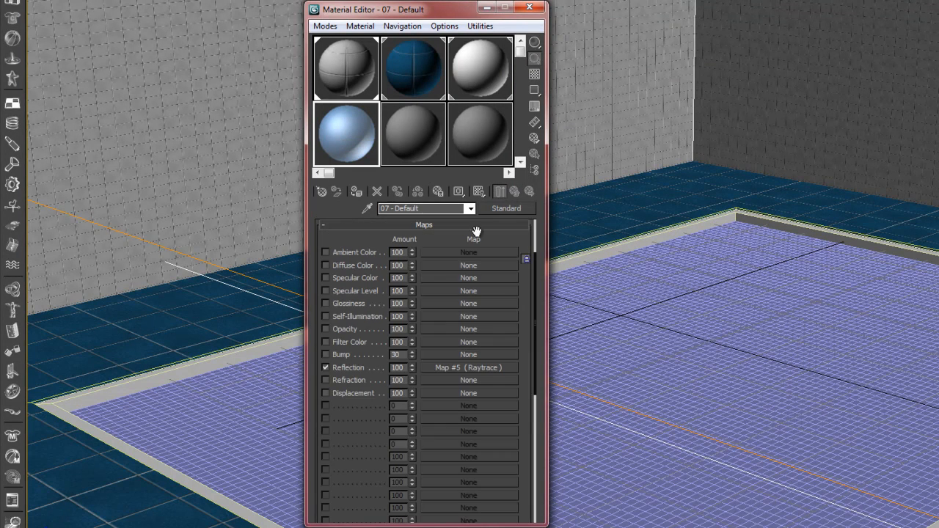
double_click(397, 368)
type(".")
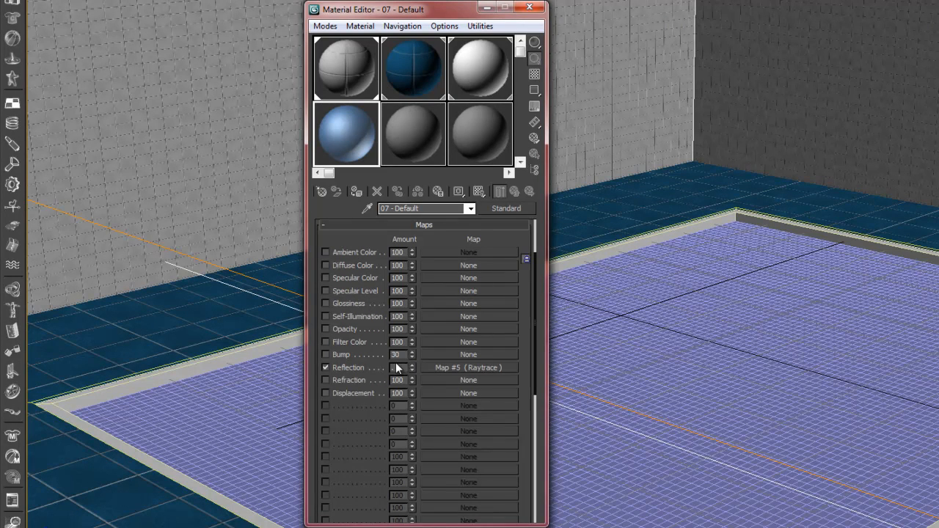
type("5")
Enable the blue material's bump channel and assign a Noise map to it
left_click(327, 355)
left_click(467, 355)
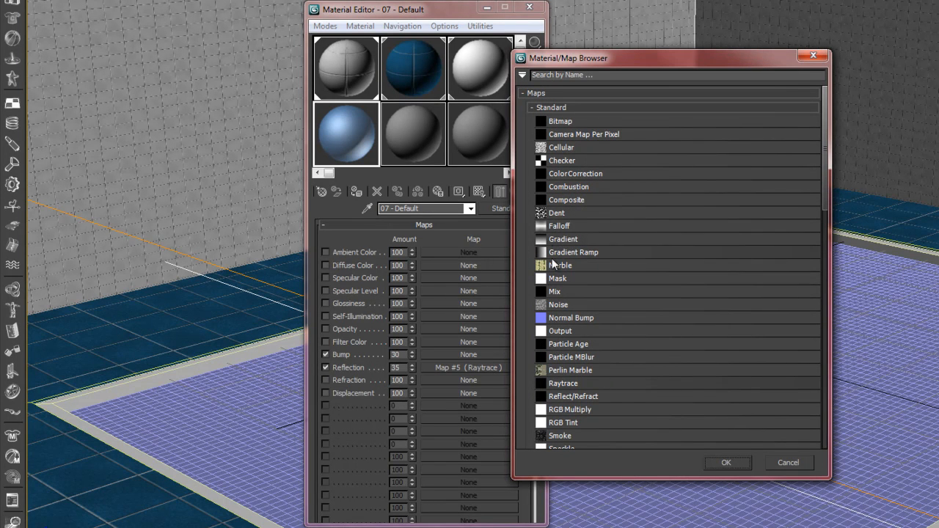
double_click(557, 304)
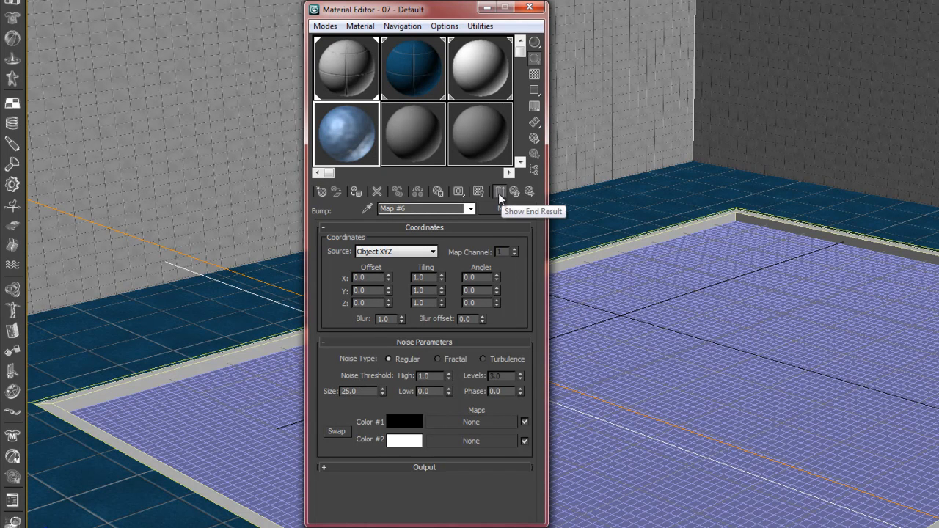
Try noise sizes of 10 and 50 on the bump map, and return the size to 25
double_click(369, 391)
type("10")
key("Return")
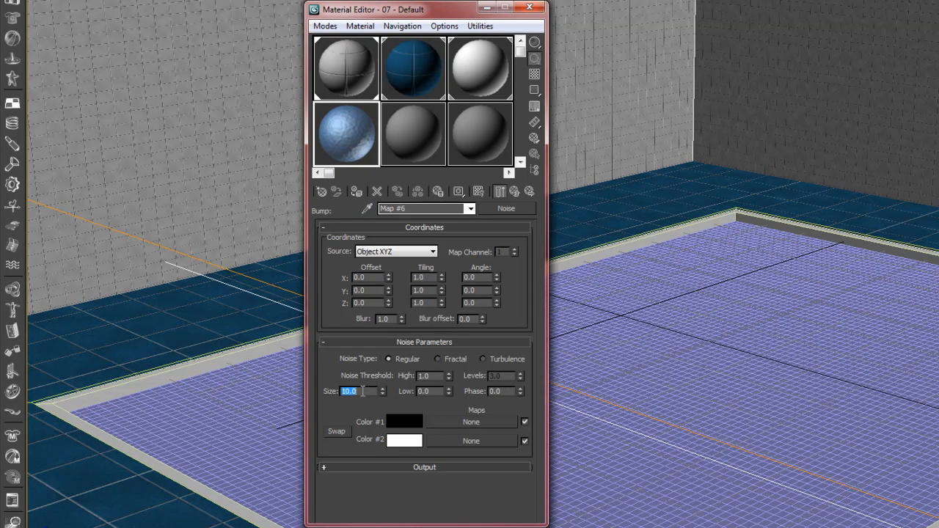
type("50")
key("Return")
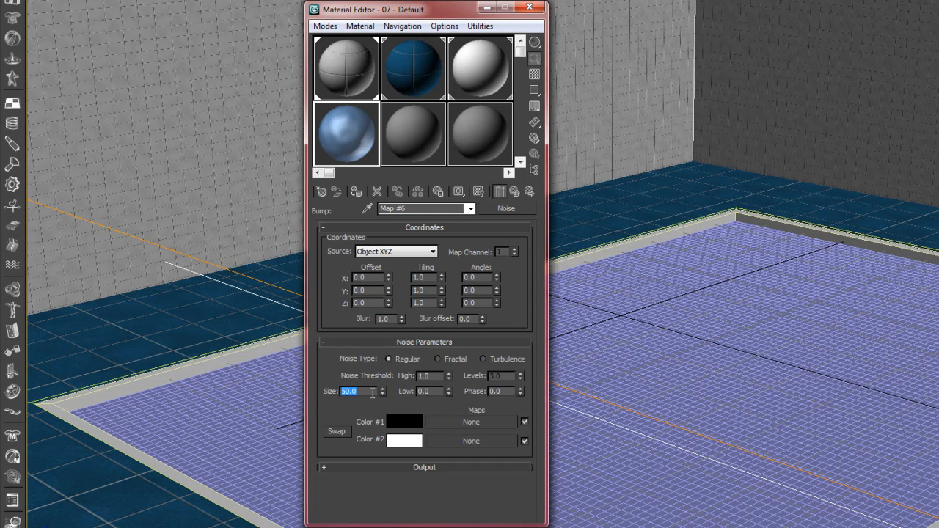
type("25")
key("Return")
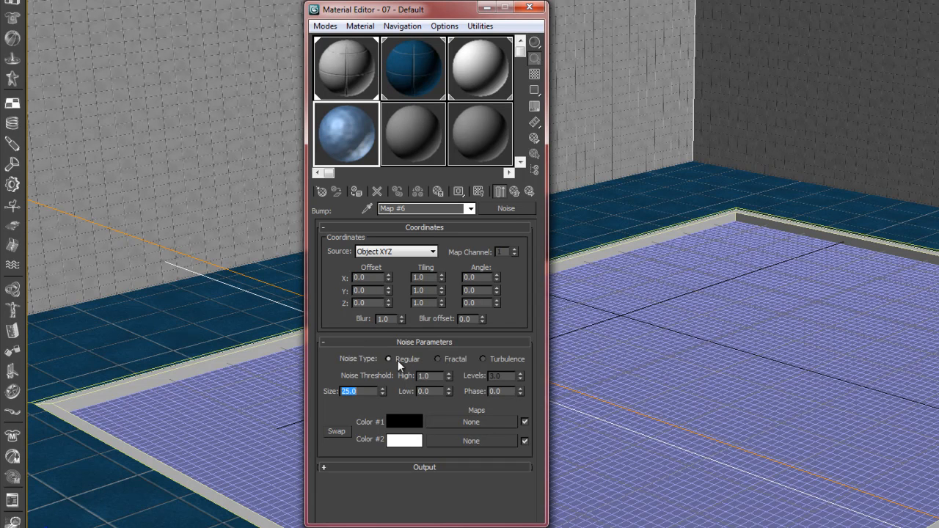
Switch the noise type to Fractal and test-render the blue material on the pool's water surface
left_click(438, 359)
left_click_drag(351, 126, 668, 305)
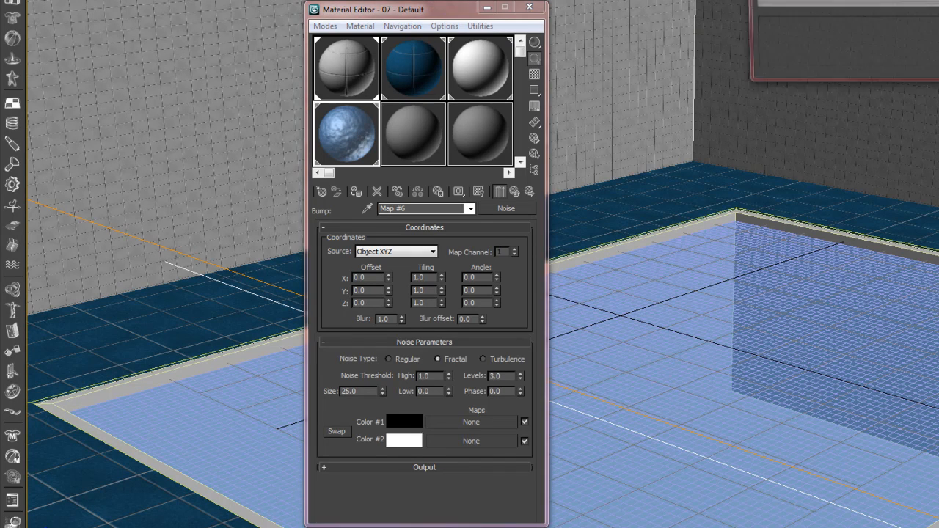
key("shift+q")
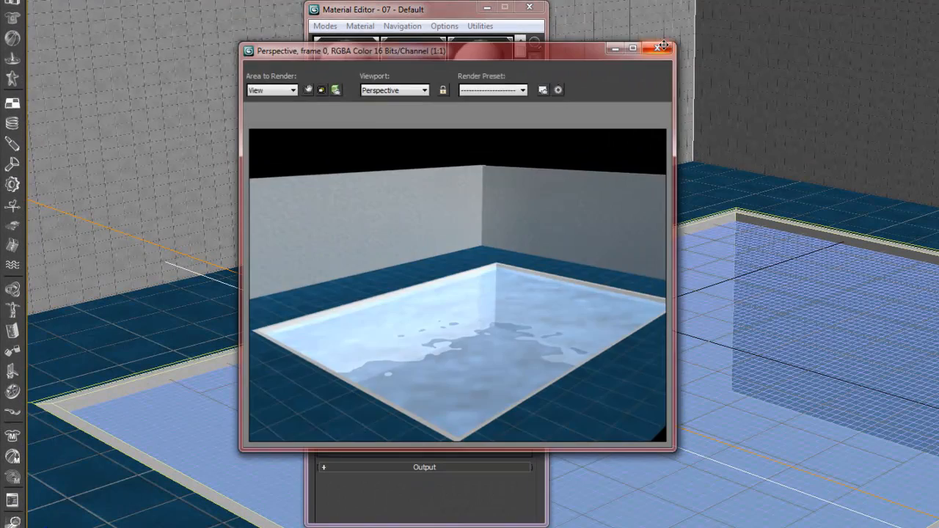
left_click(663, 47)
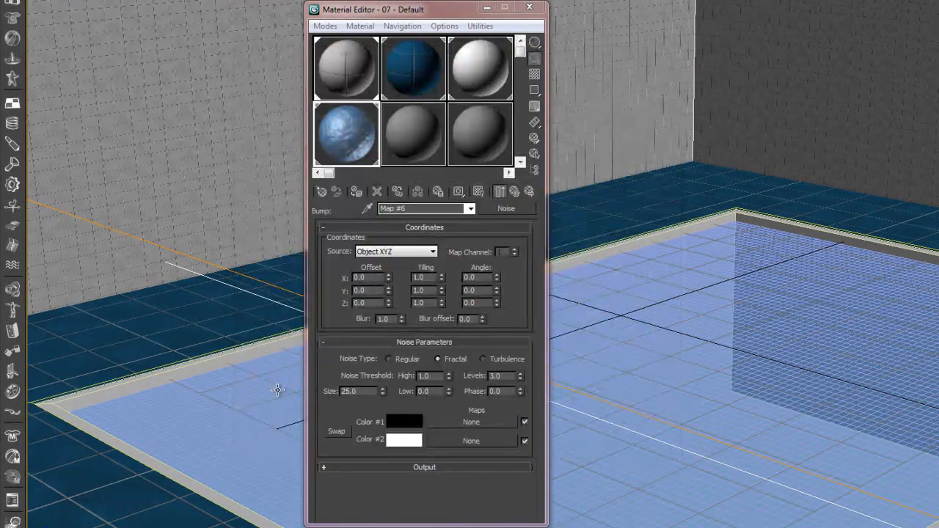
Try a bump noise size of 50 and test-render the pool
double_click(352, 392)
type("50")
key("Return")
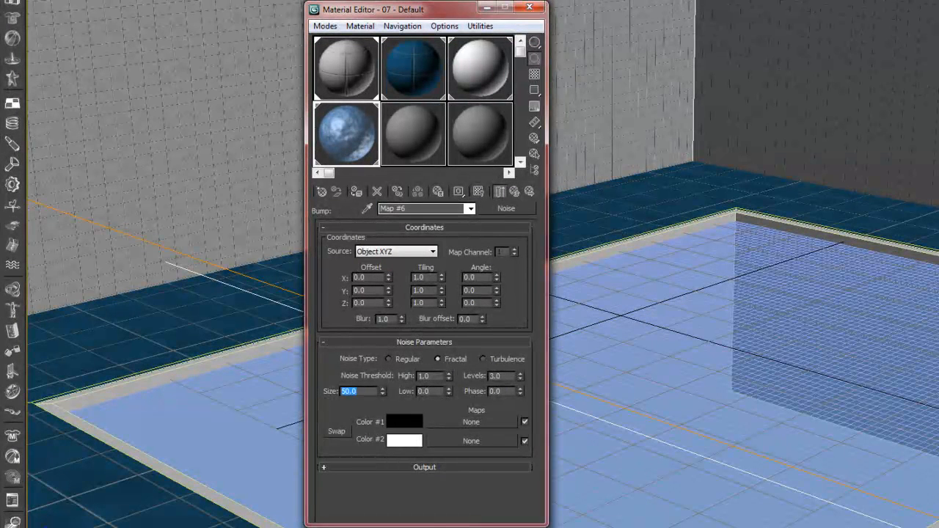
key("shift+q")
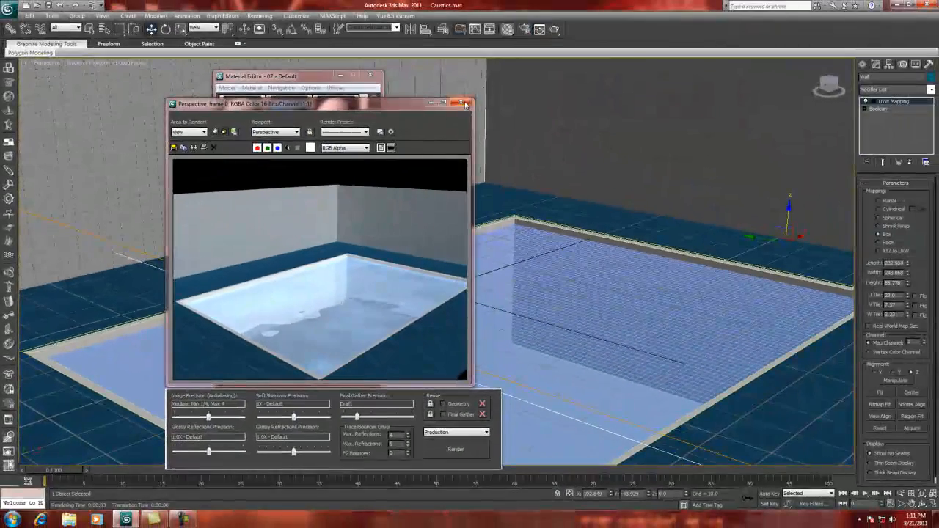
left_click(584, 67)
Set the bump noise size to 10 and test-render the perspective view
double_click(241, 343)
type("10")
key("Return")
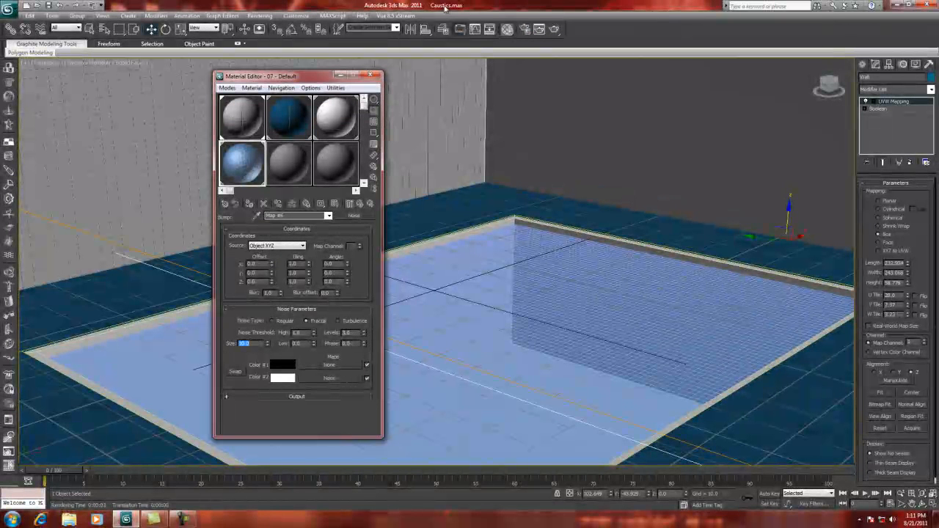
left_click(556, 29)
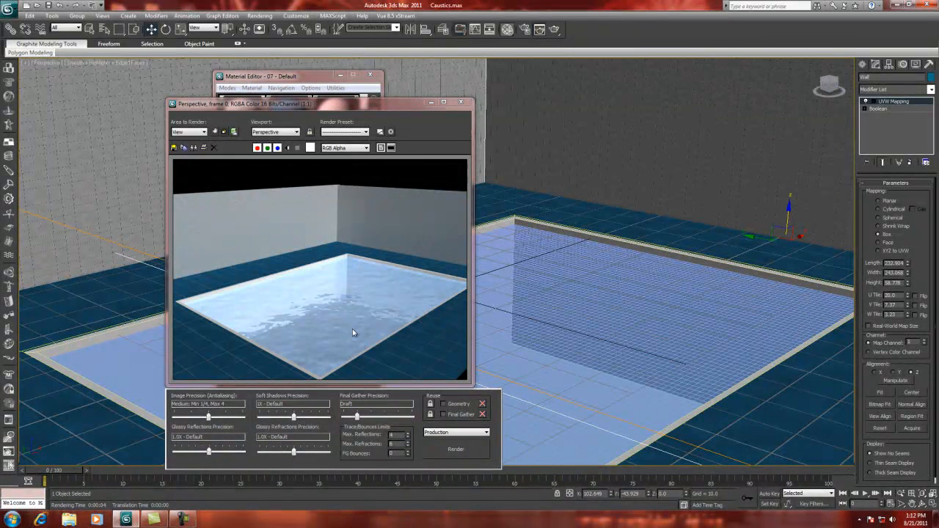
left_click(461, 102)
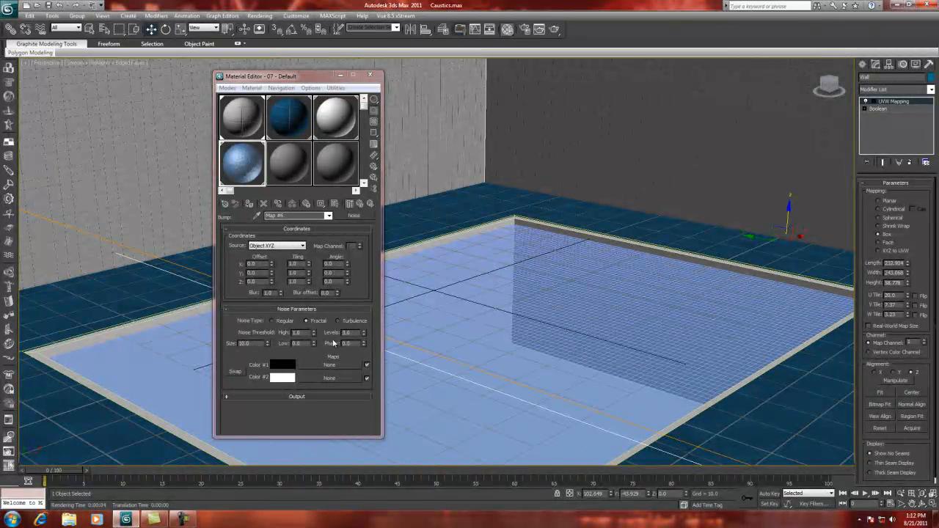
Minimize the Material Editor and save the Caustics scene
left_click(341, 77)
left_click(11, 9)
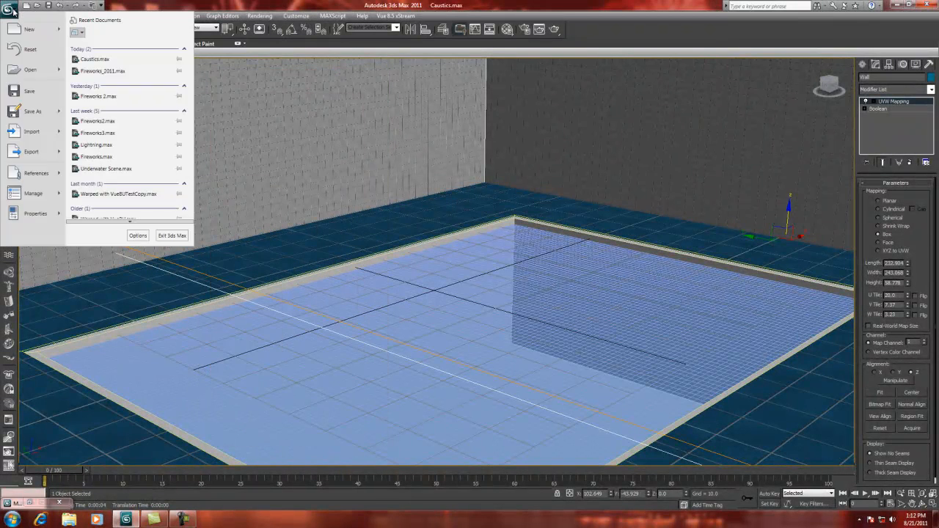
left_click(33, 92)
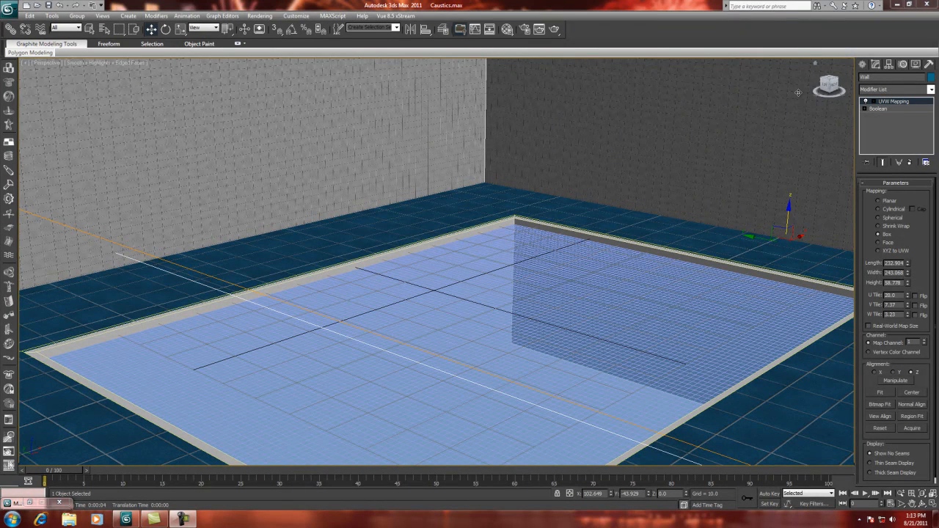
Create a standard Free Spot light at the centre of the pool in the Top view
left_click(863, 65)
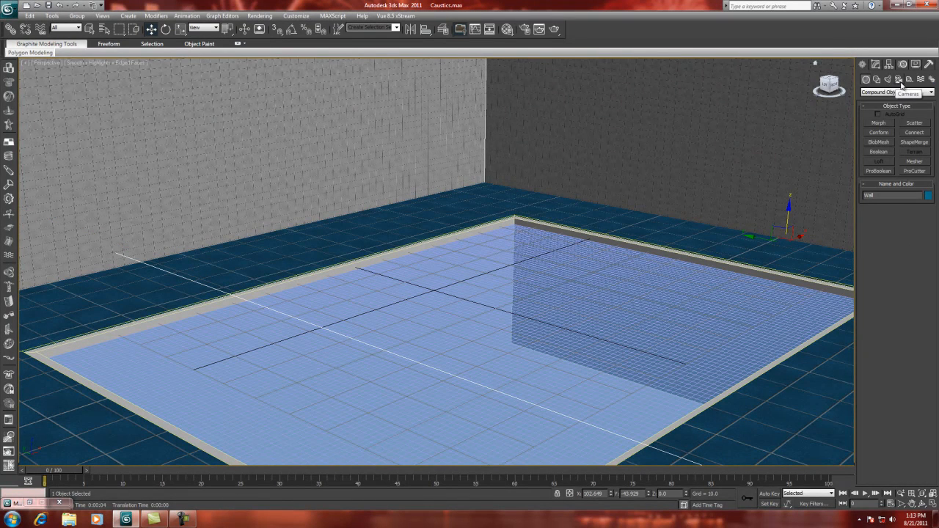
left_click(888, 79)
left_click(932, 92)
left_click(874, 105)
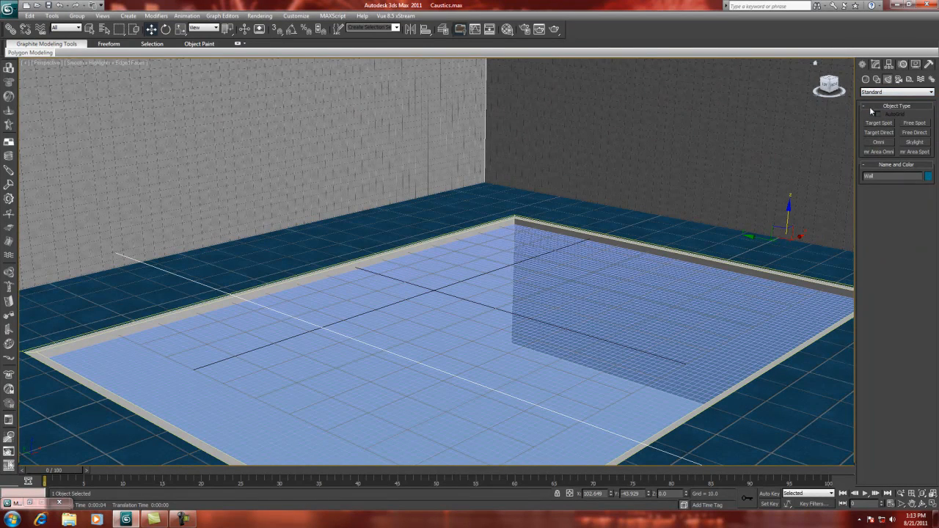
left_click(915, 124)
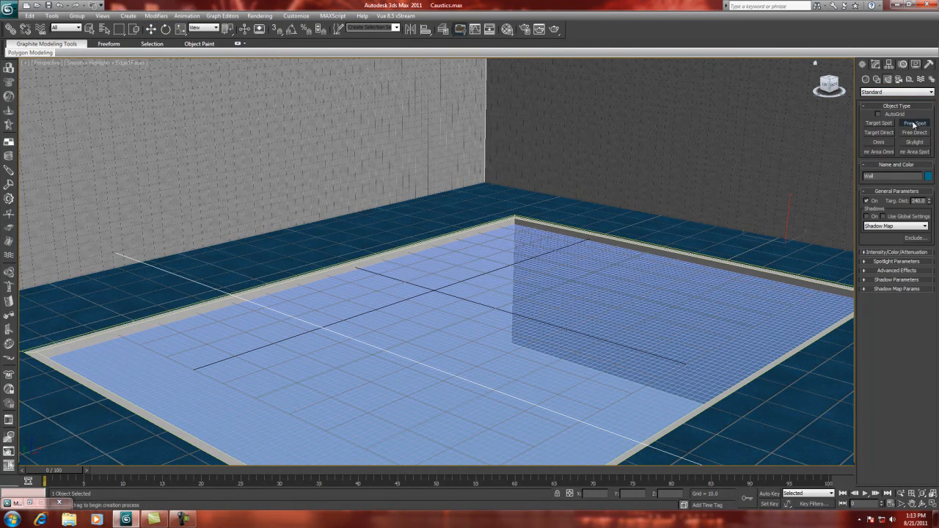
left_click(929, 518)
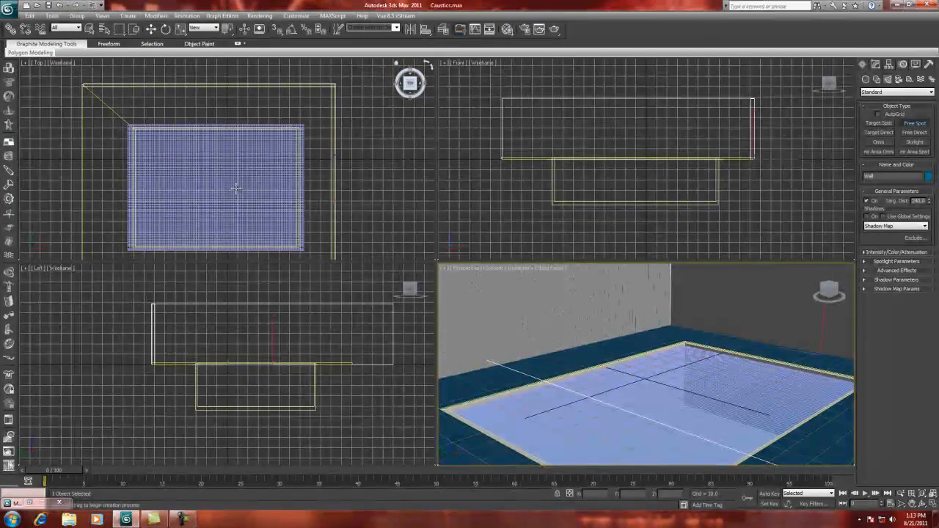
middle_click_drag(230, 185, 221, 156)
scroll(219, 158, "down", 3)
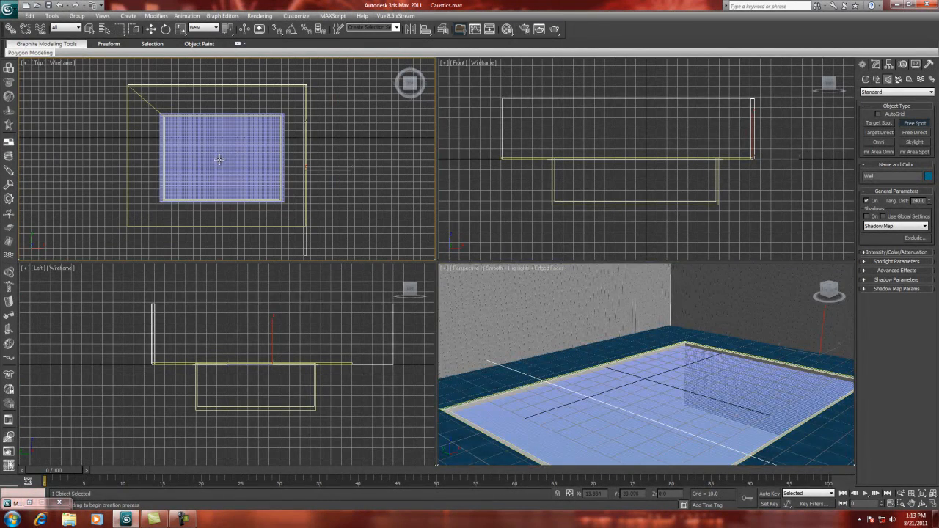
left_click(221, 159)
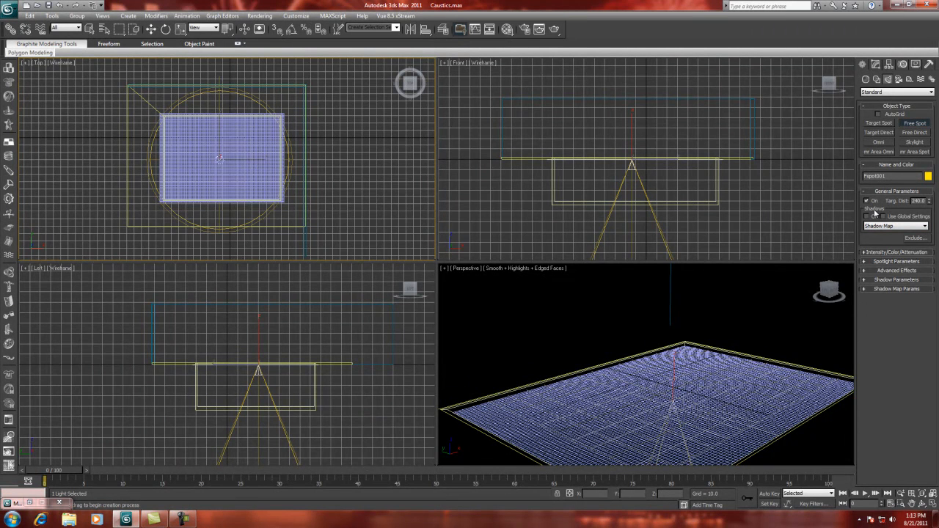
Make the spotlight's cone rectangular and raise the light to about 128 units above the pool
left_click(864, 263)
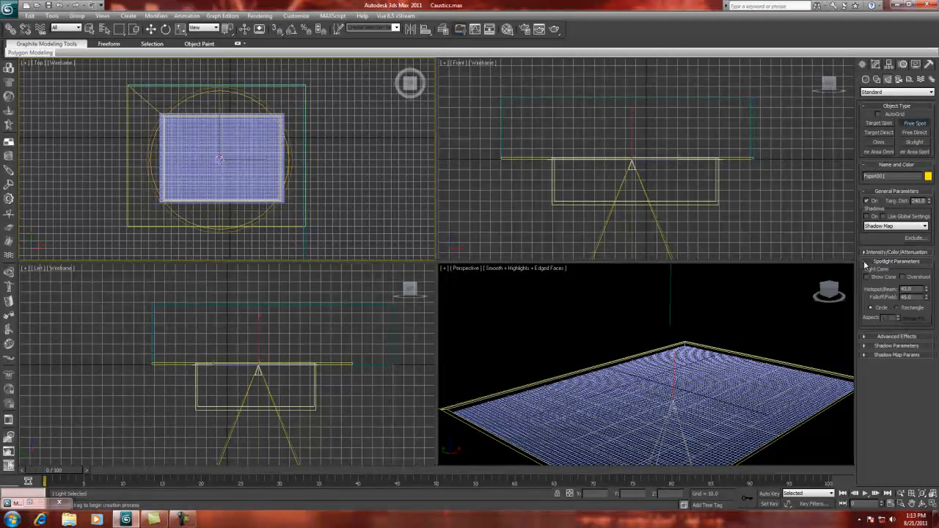
left_click(898, 309)
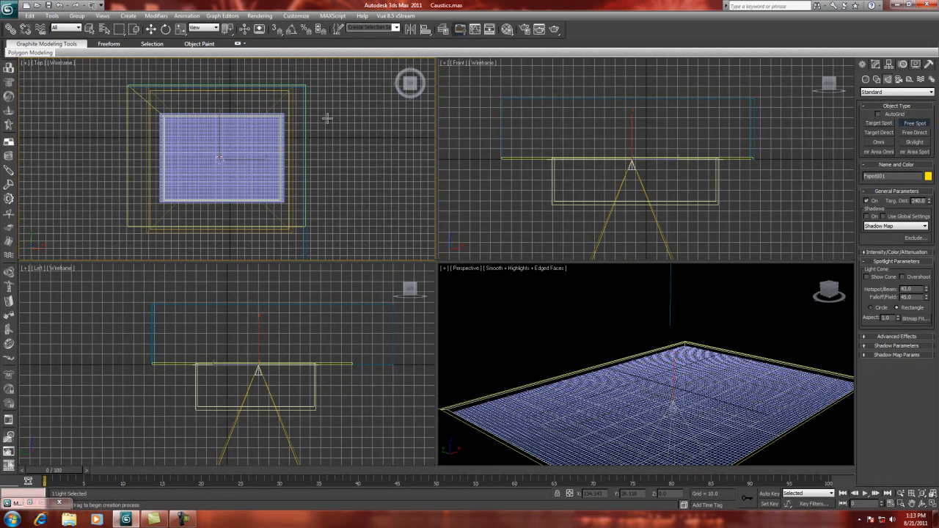
key("w")
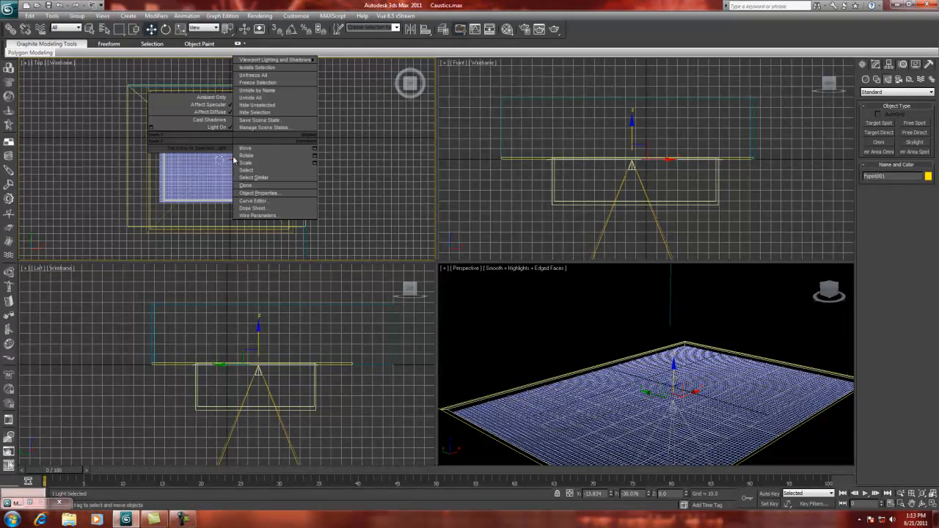
left_click_drag(258, 335, 270, 183)
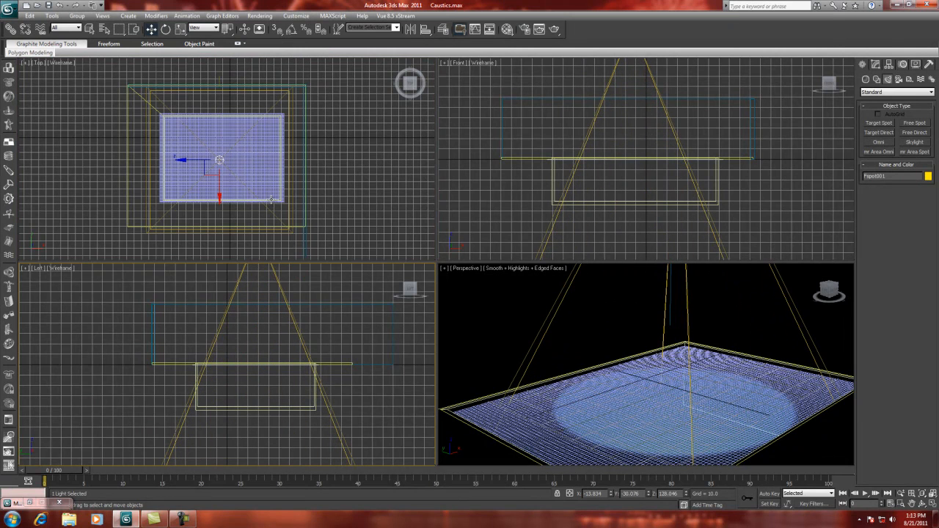
Scale the spotlight non-uniformly to about 80% in X and 61% in Y to narrow its cone over the pool
left_click(179, 28)
left_click_drag(259, 160, 247, 154)
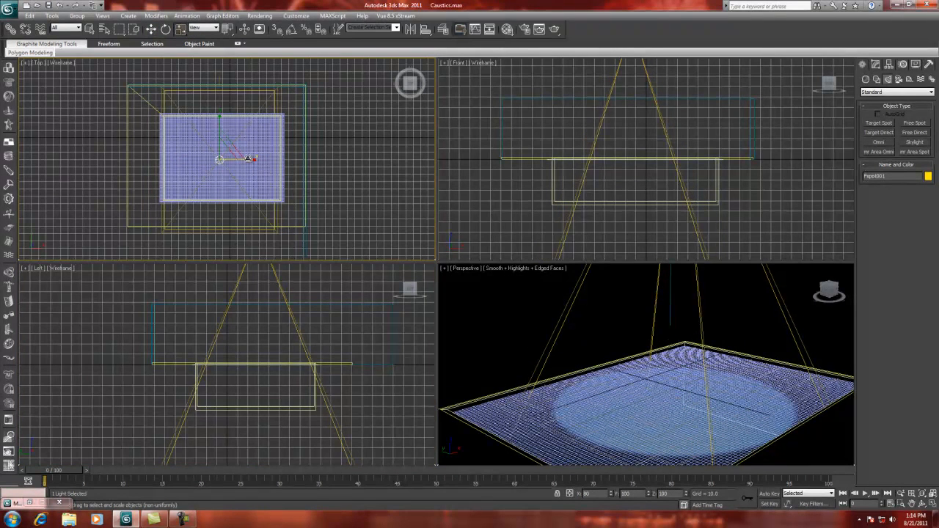
left_click_drag(218, 117, 219, 151)
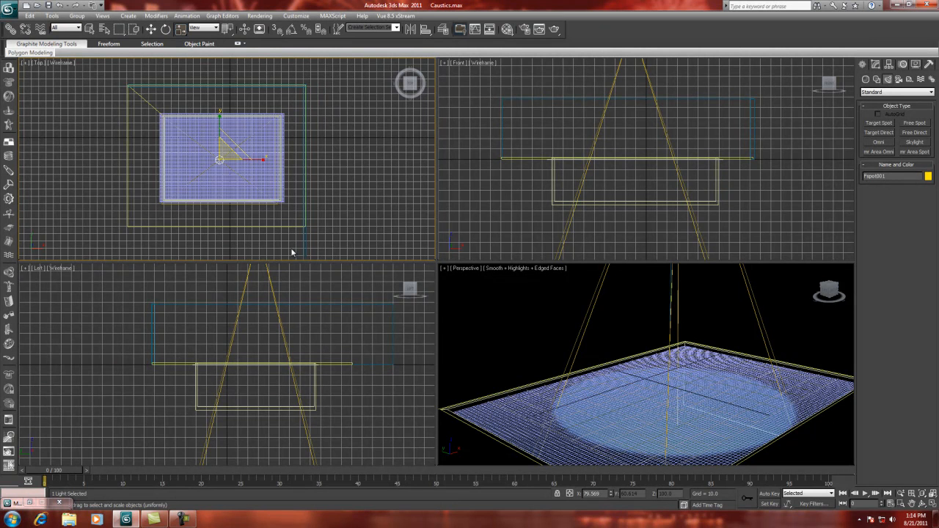
left_click(150, 28)
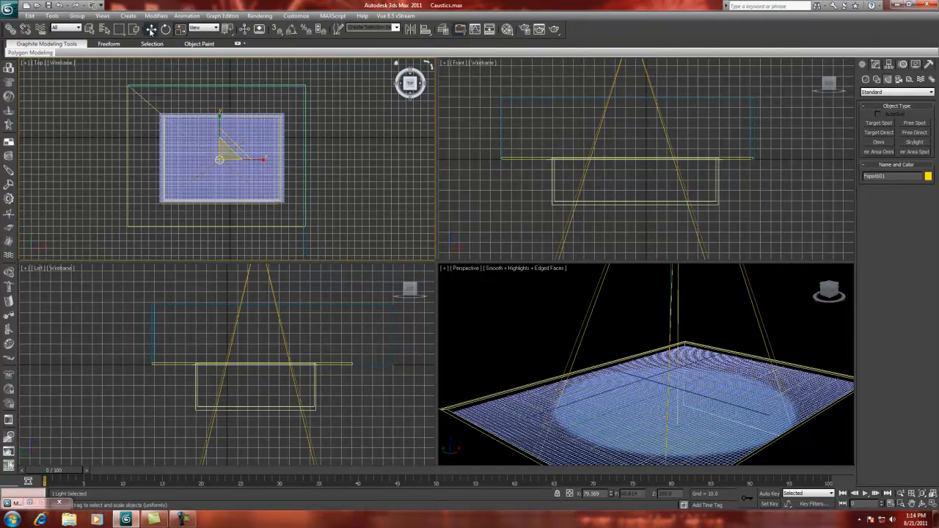
scroll(254, 344, "down", 5)
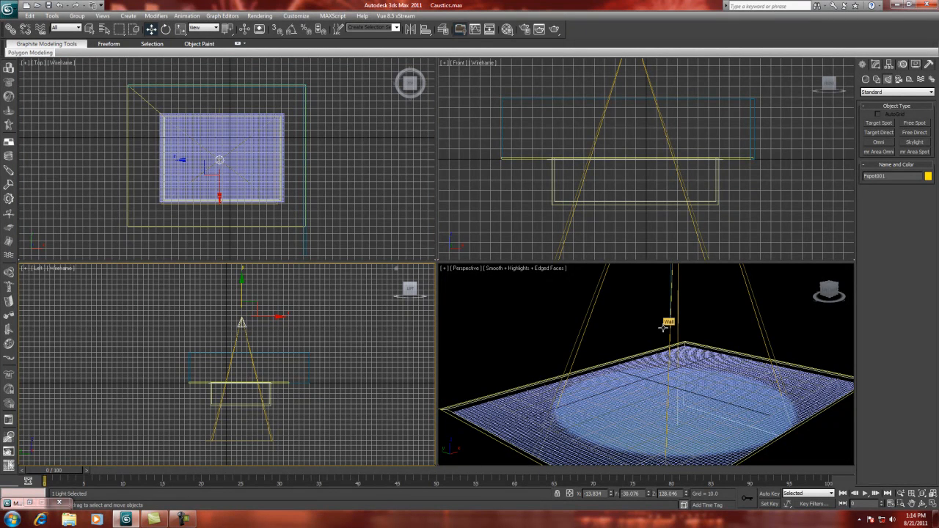
Set the spotlight's Falloff/Field to 43.1 in its spotlight parameters
left_click(876, 65)
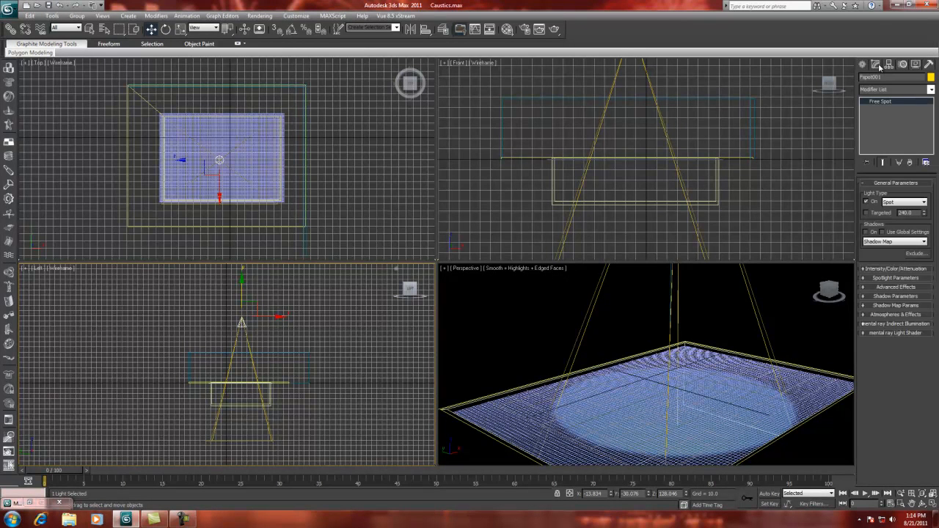
left_click(864, 281)
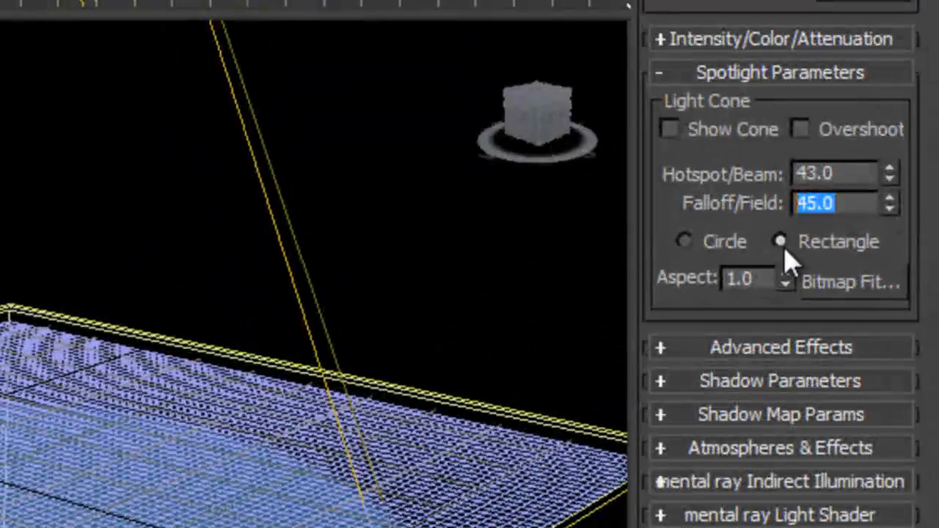
type("43.1")
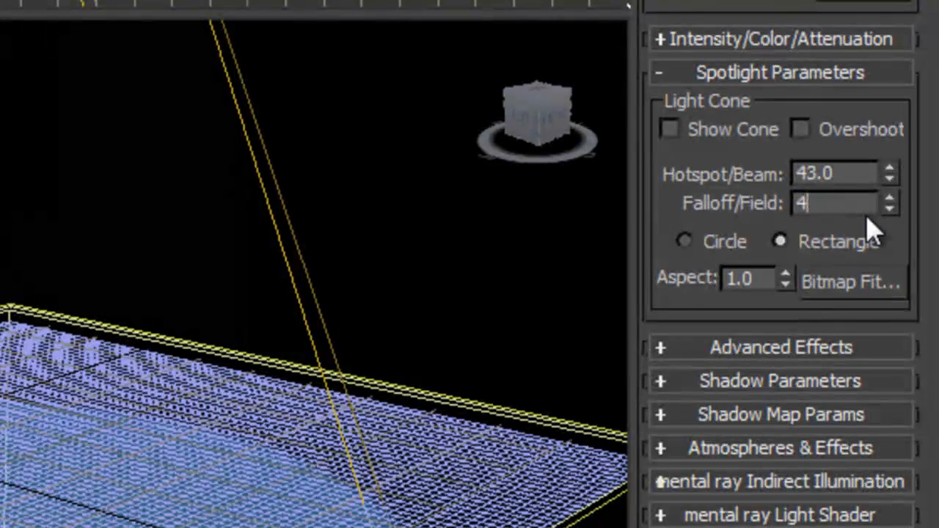
key("Return")
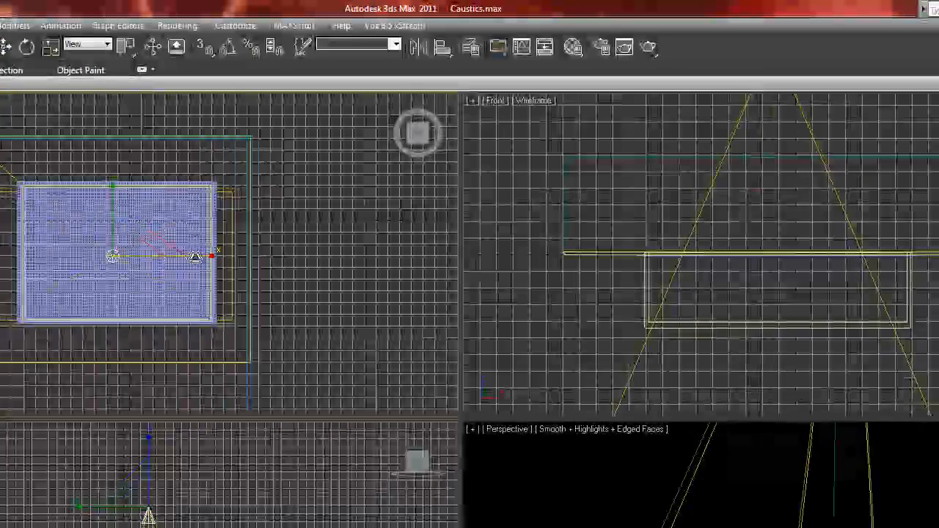
Scale the spotlight's cone to fit the pool's width in the Left view, centre the light over the pool and raise it to about 135 units
left_click_drag(196, 257, 170, 256)
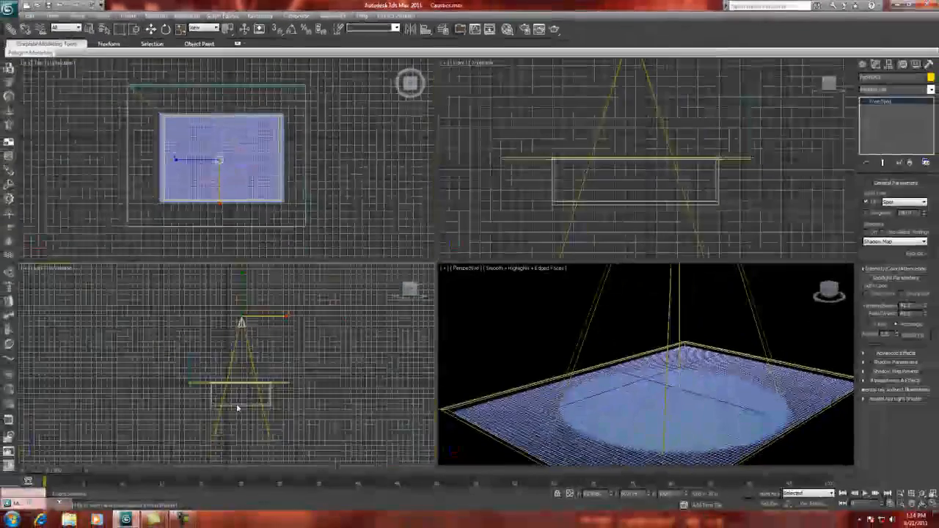
scroll(221, 459, "up", 3)
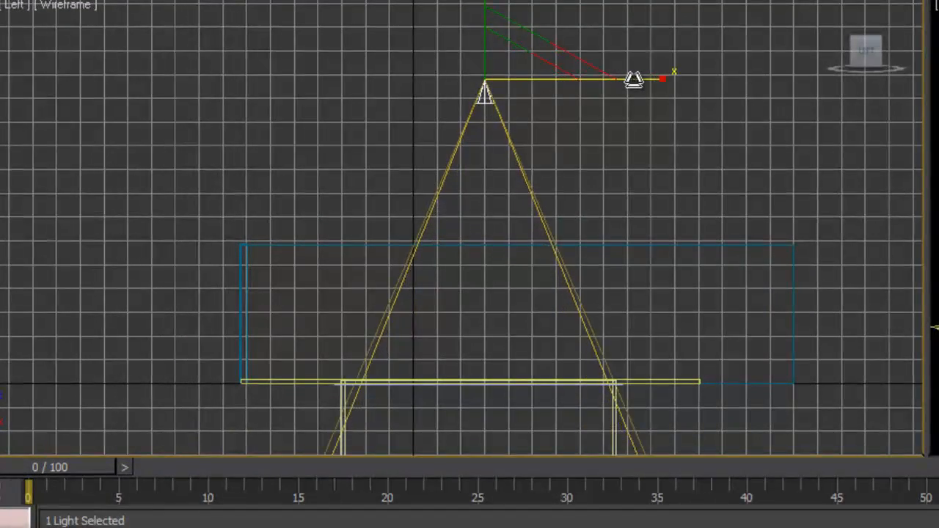
key("ctrl+z")
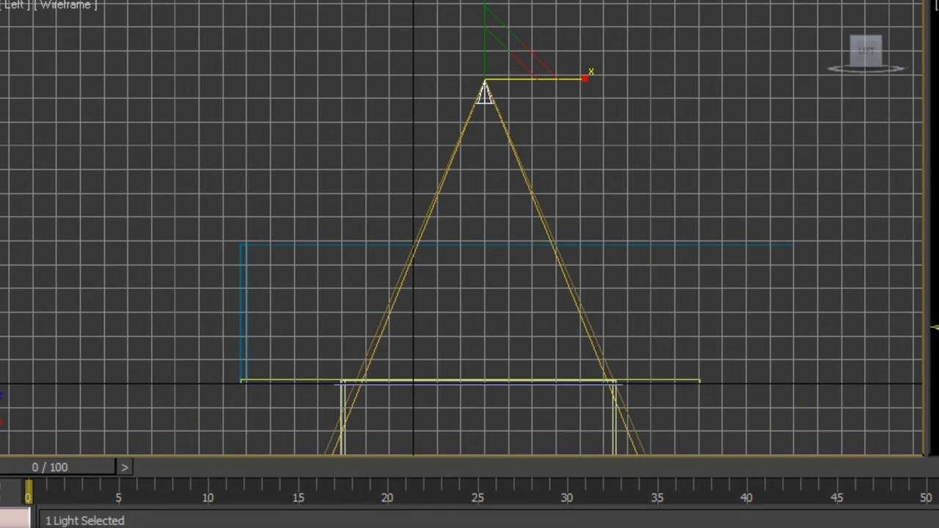
left_click_drag(565, 79, 557, 78)
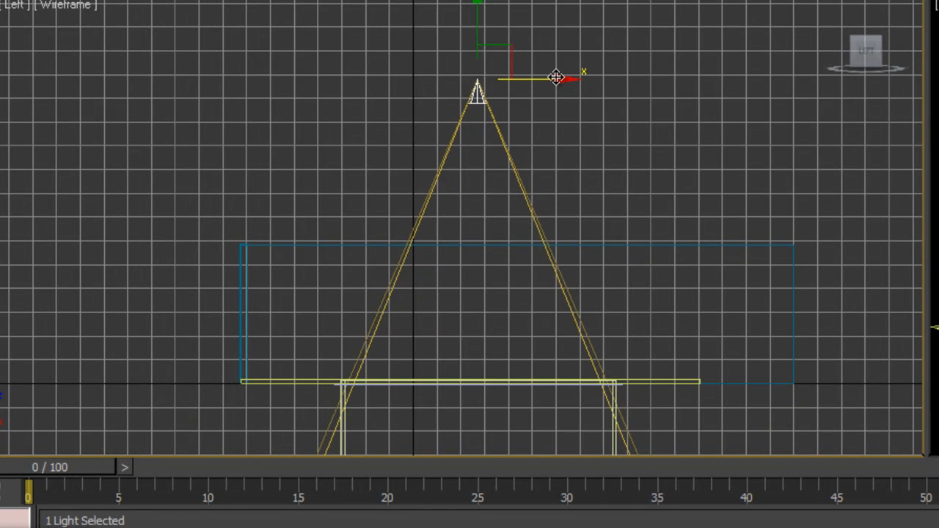
left_click_drag(480, 23, 478, 5)
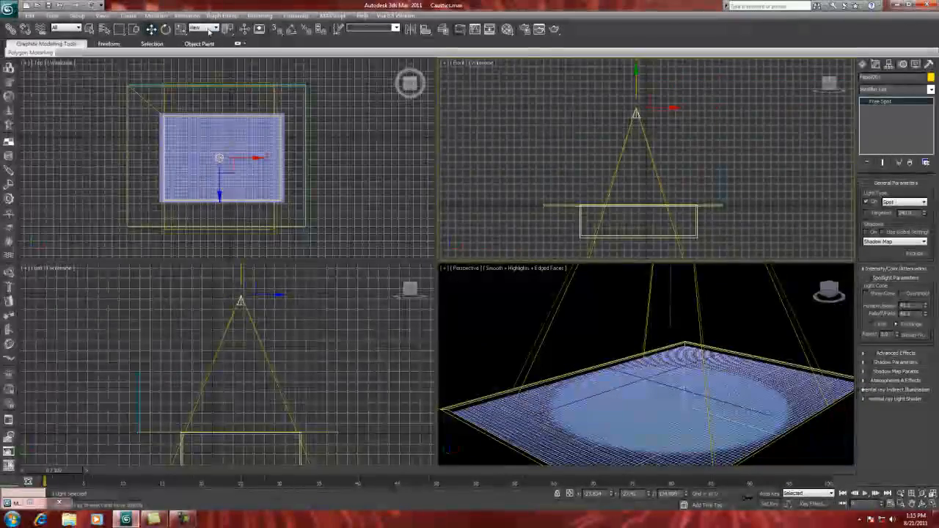
Scale the spotlight to about 151% along X in the Front view so its cone spans the pool's length, and recentre the light
left_click(181, 29)
left_click_drag(677, 107, 691, 107)
left_click_drag(699, 107, 676, 108)
left_click(150, 29)
left_click(180, 29)
left_click_drag(673, 107, 684, 107)
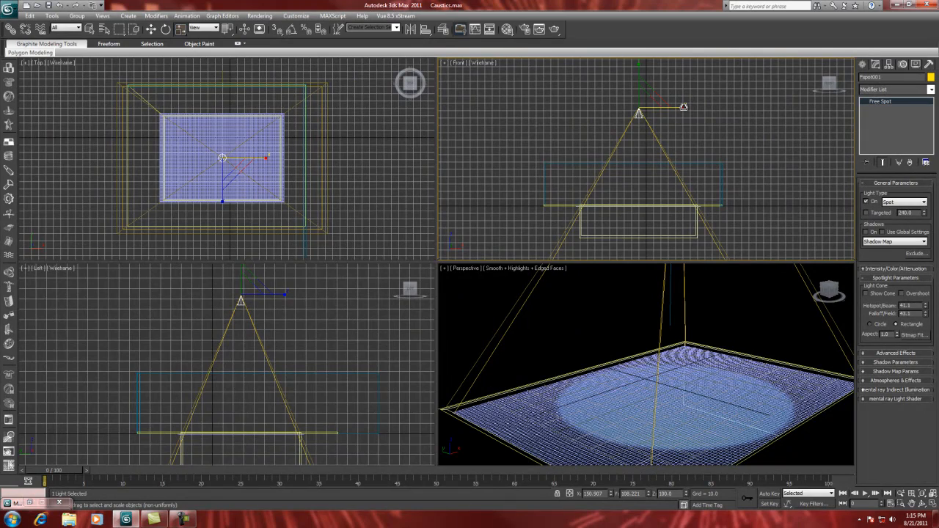
Test-render the Perspective view, close the rendered frame and save the Caustics scene
left_click(472, 329)
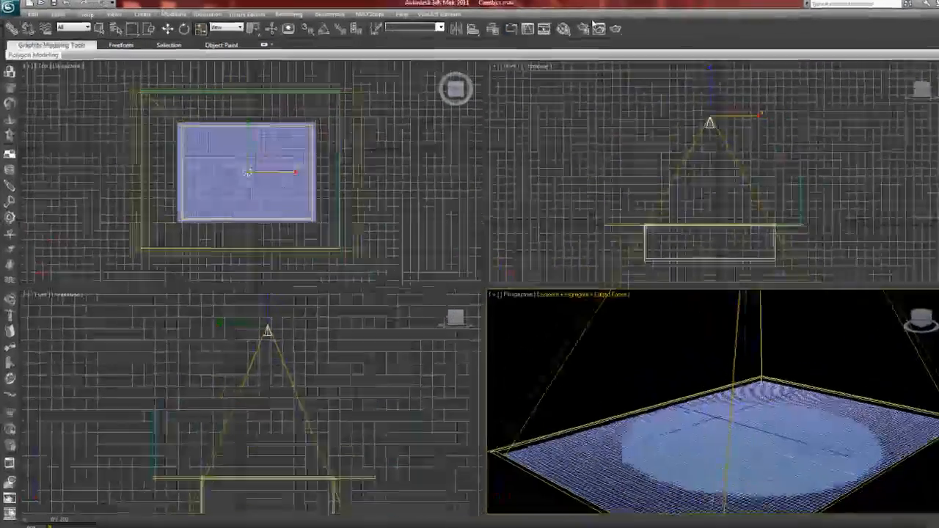
left_click(595, 28)
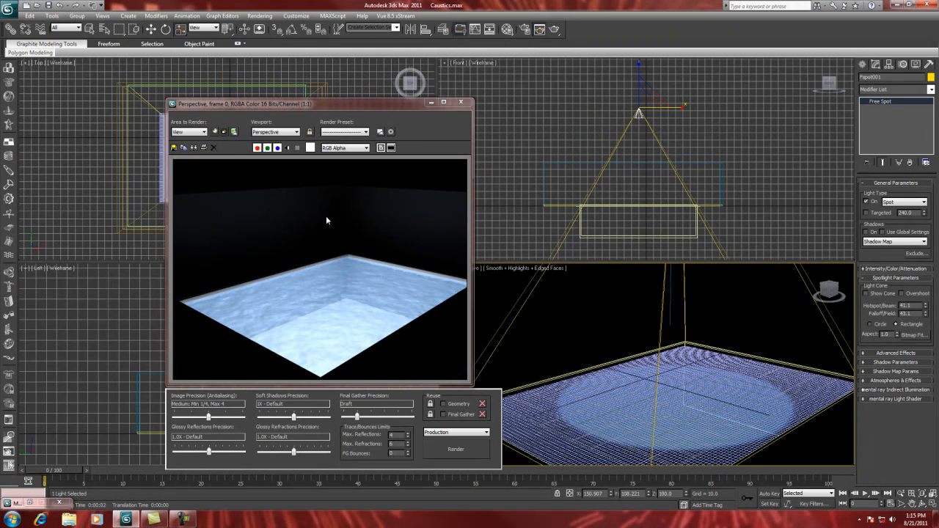
left_click(462, 103)
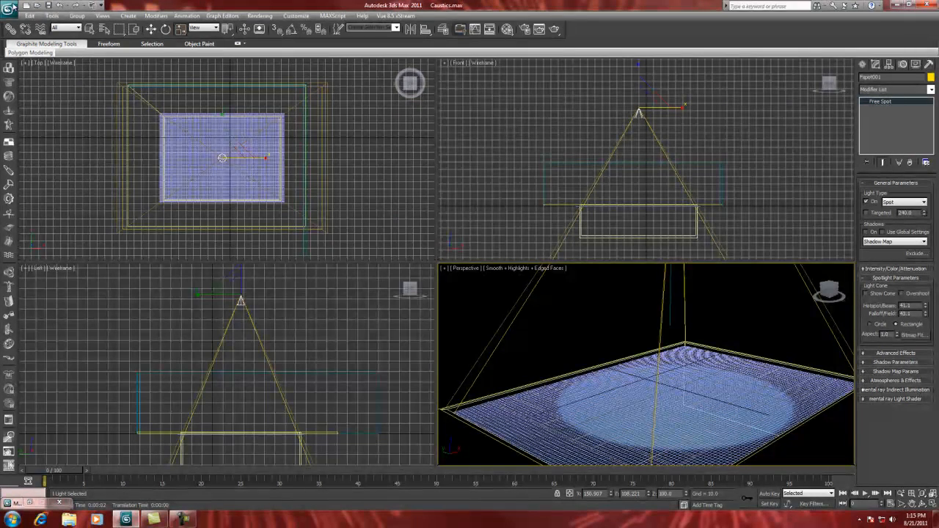
left_click(10, 9)
left_click(29, 92)
Freeze the spotlight through its object properties
left_click(639, 114)
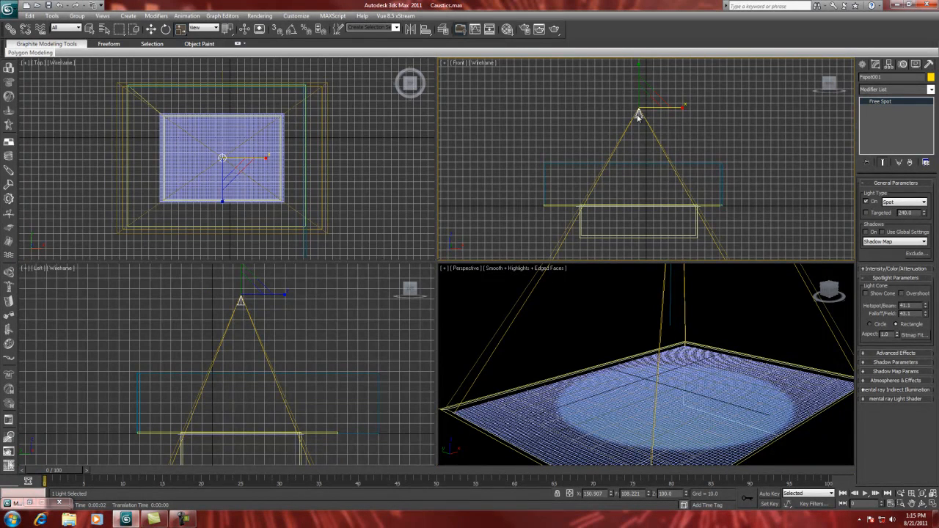
right_click(638, 115)
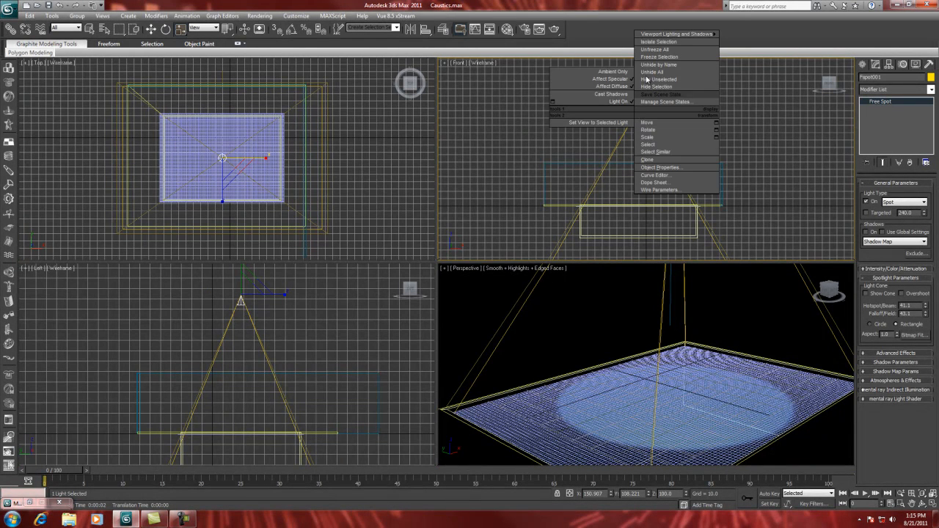
left_click(664, 167)
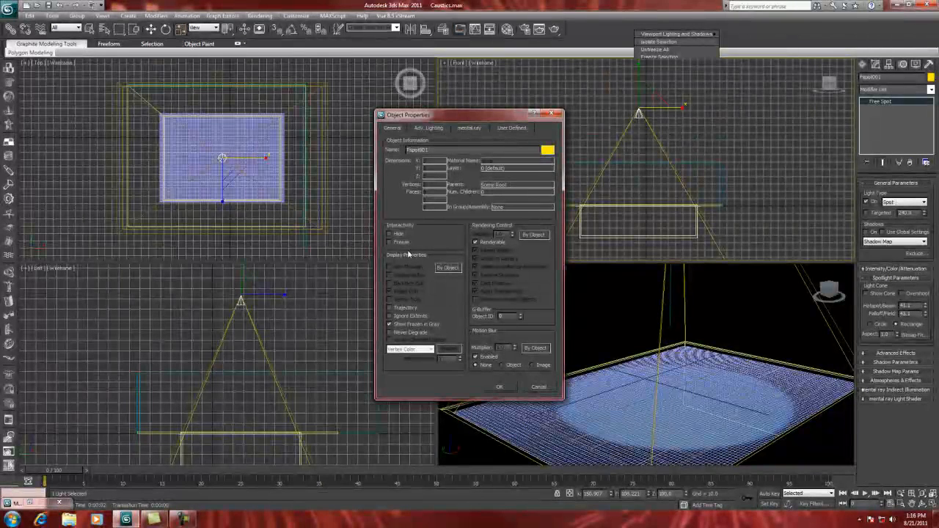
left_click(390, 243)
left_click(497, 385)
Select the Water plane and enable Generate Caustics in its mental ray object properties
left_click(150, 29)
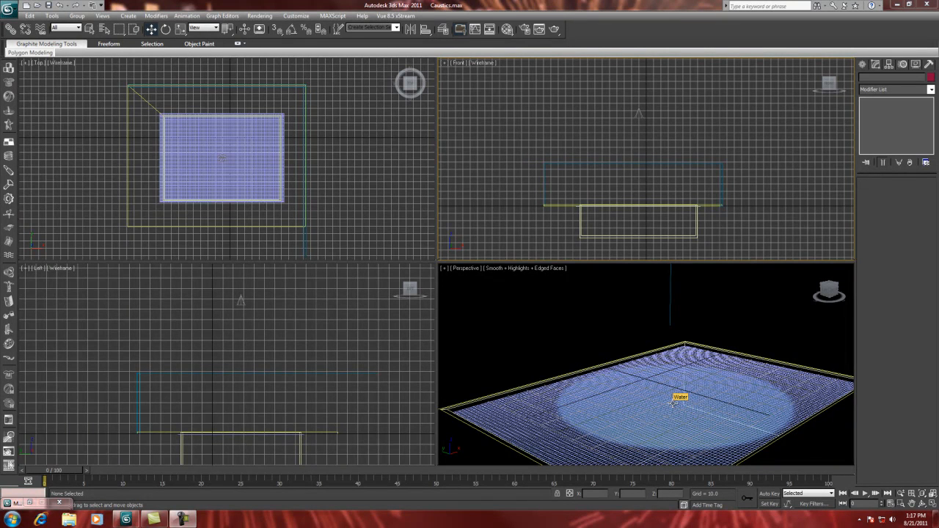
left_click(564, 437)
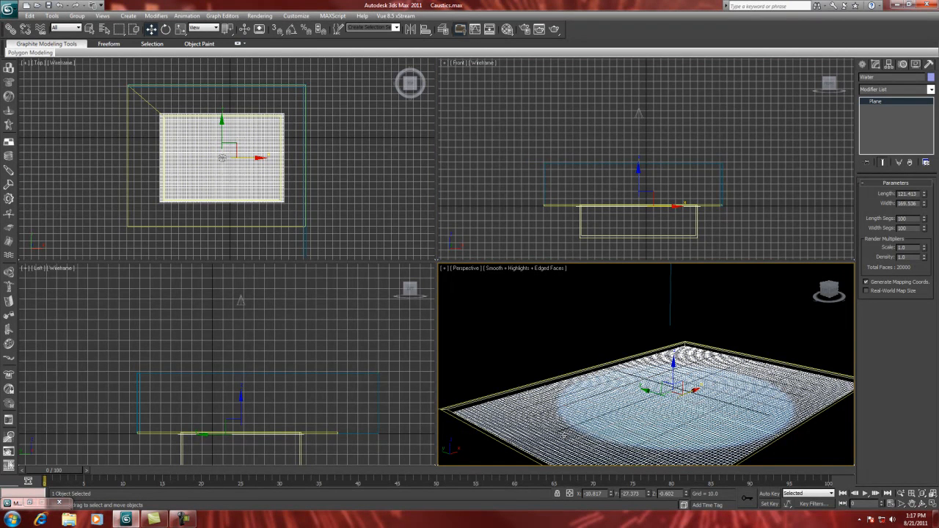
right_click(566, 439)
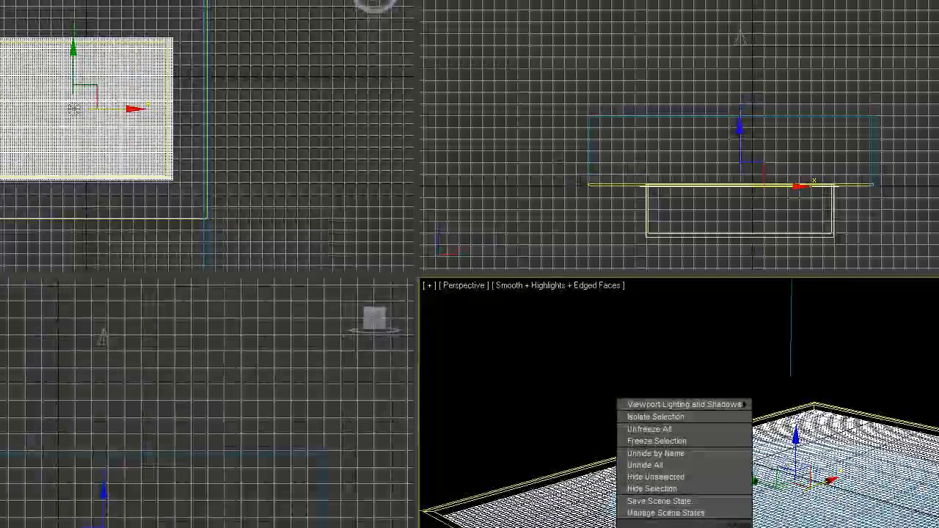
left_click(778, 525)
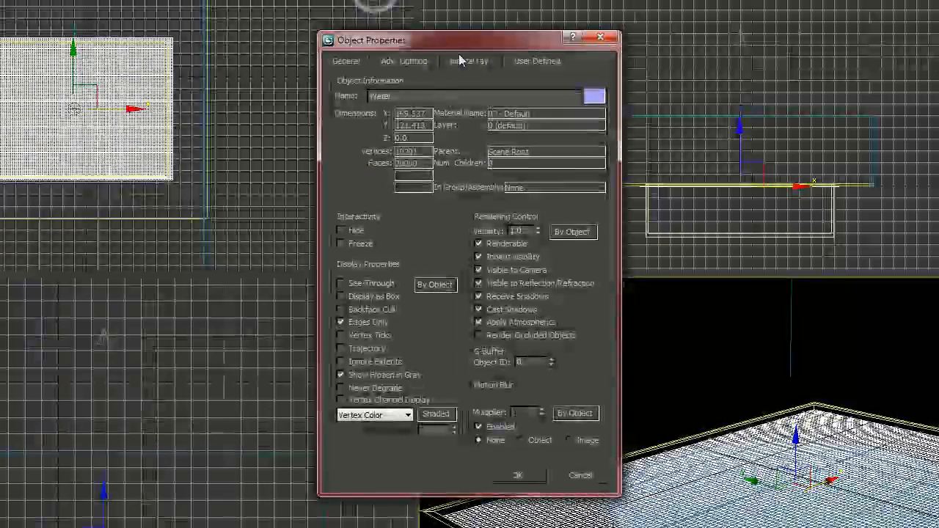
left_click(464, 62)
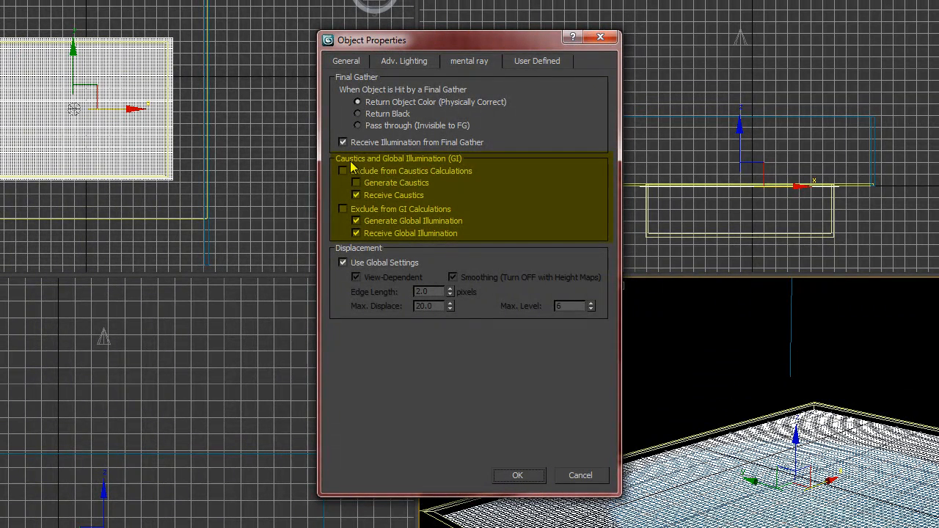
left_click(356, 183)
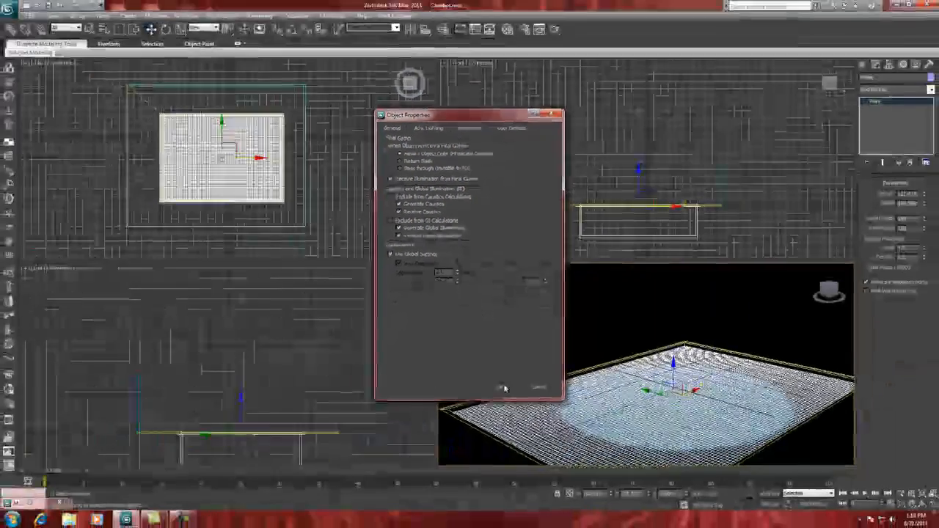
left_click(505, 390)
Reopen the Water plane's object properties to verify the Generate Caustics option, and close them
right_click(604, 406)
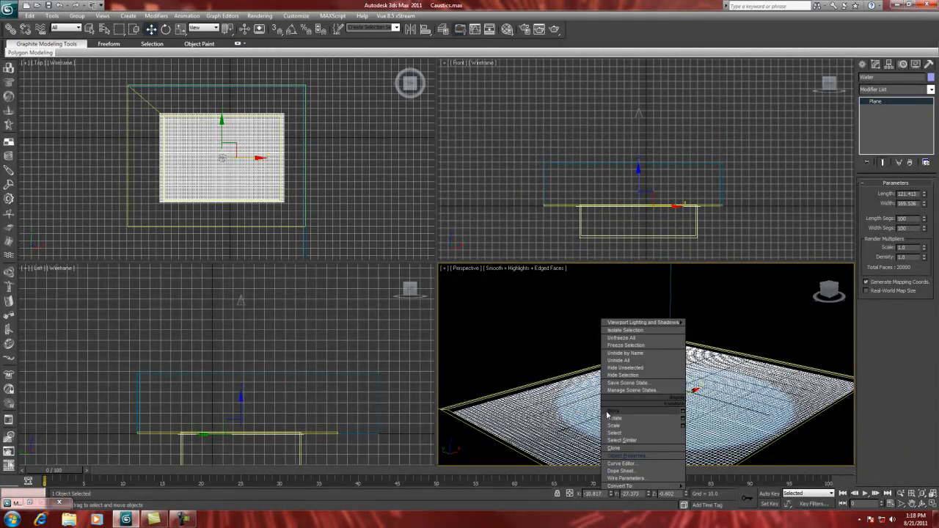
left_click(624, 456)
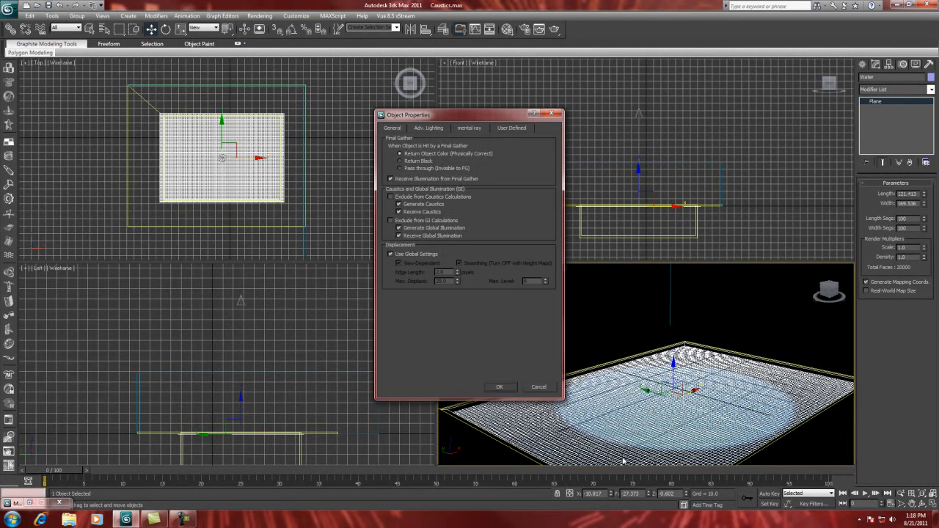
left_click(400, 205)
left_click(498, 388)
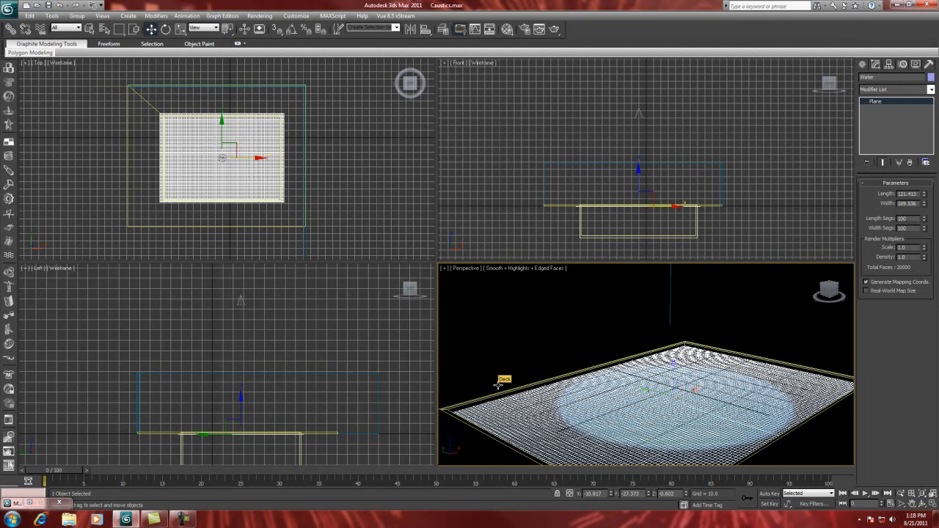
Unfreeze and select the spotlight, and enable Generate Caustics in its mental ray object properties
left_click(638, 114)
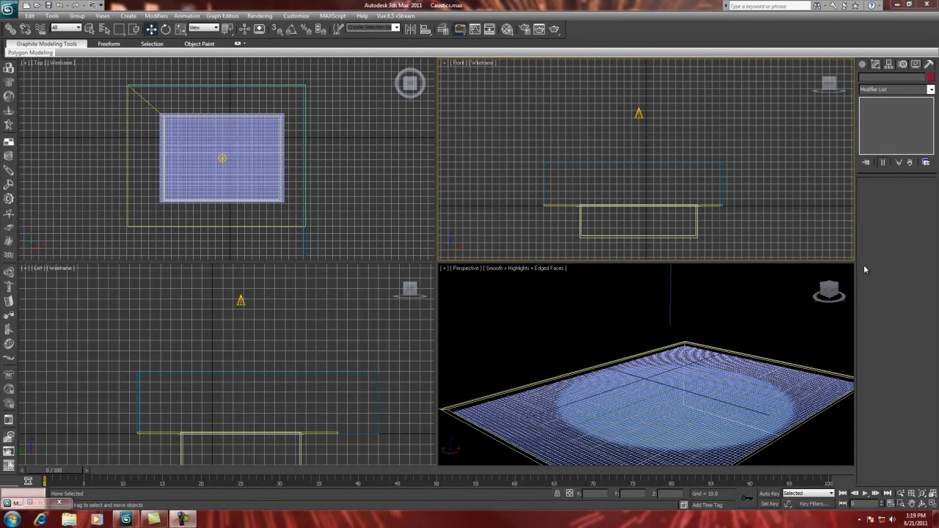
left_click(639, 115)
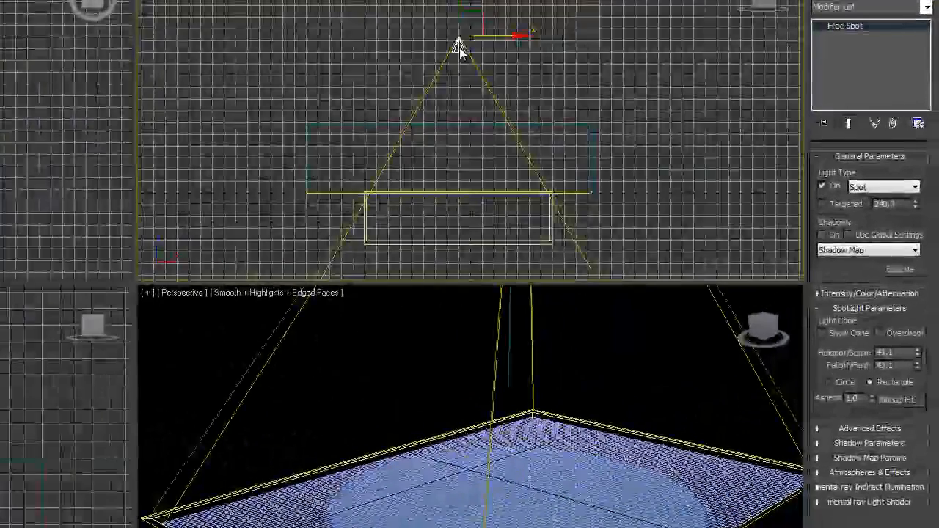
right_click(640, 115)
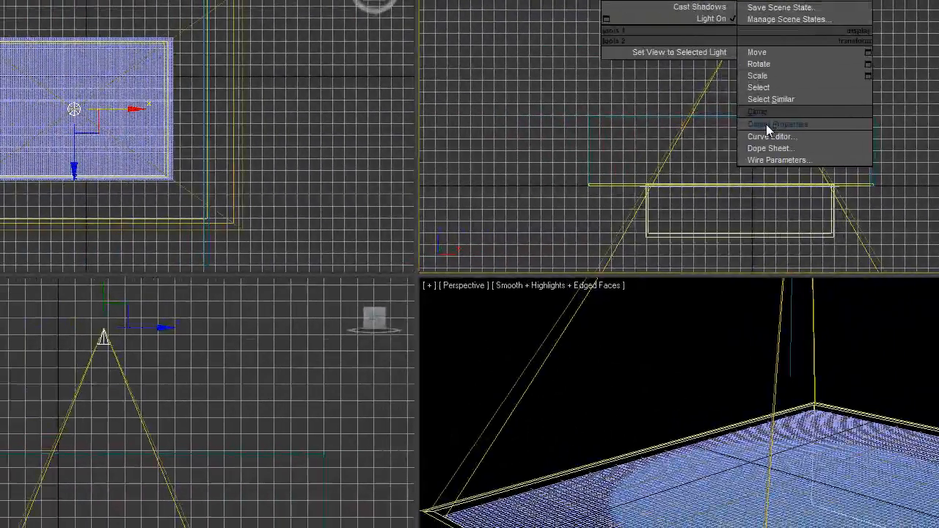
left_click(491, 131)
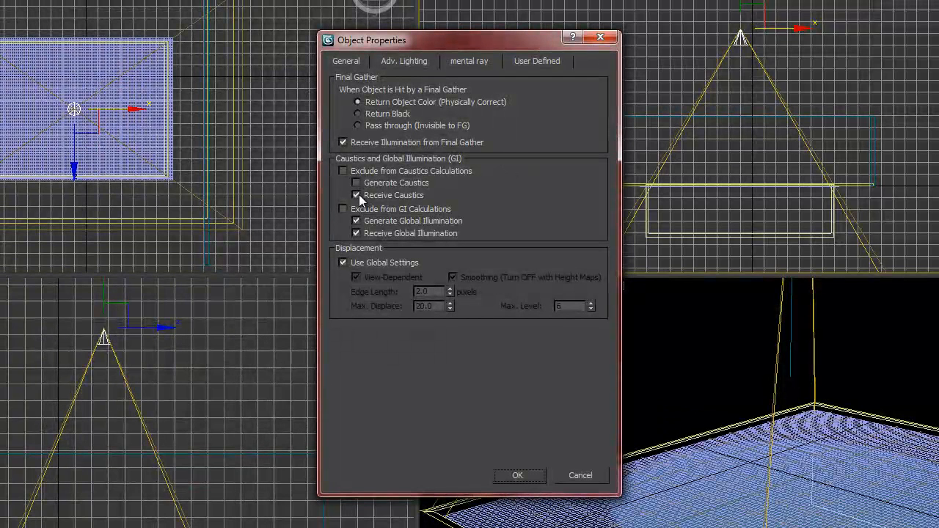
left_click(356, 183)
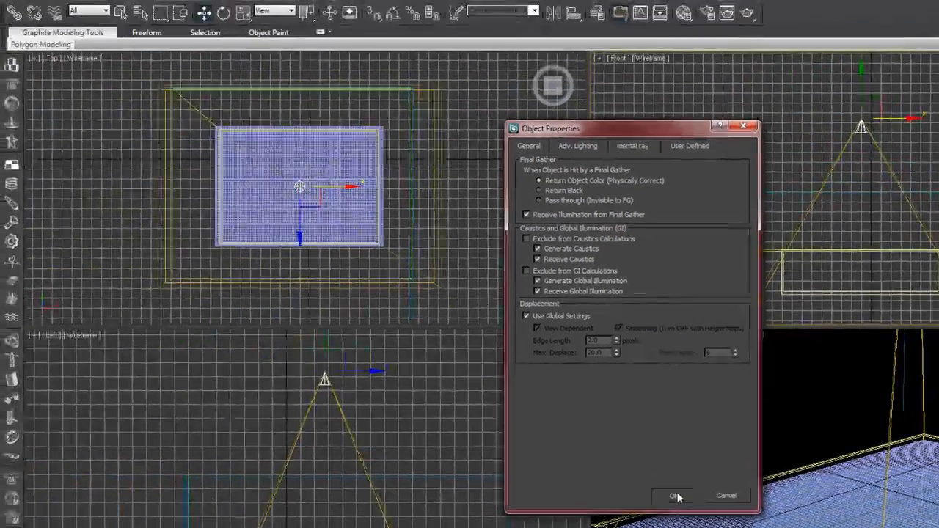
left_click(524, 476)
Render the Perspective view again with the new caustics settings, close the frame and save the scene
right_click(630, 365)
left_click(748, 14)
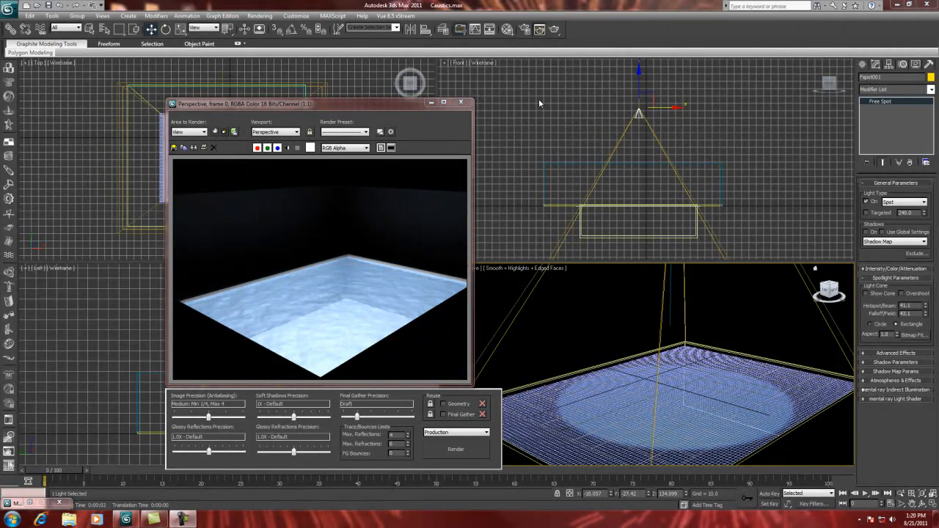
left_click(460, 103)
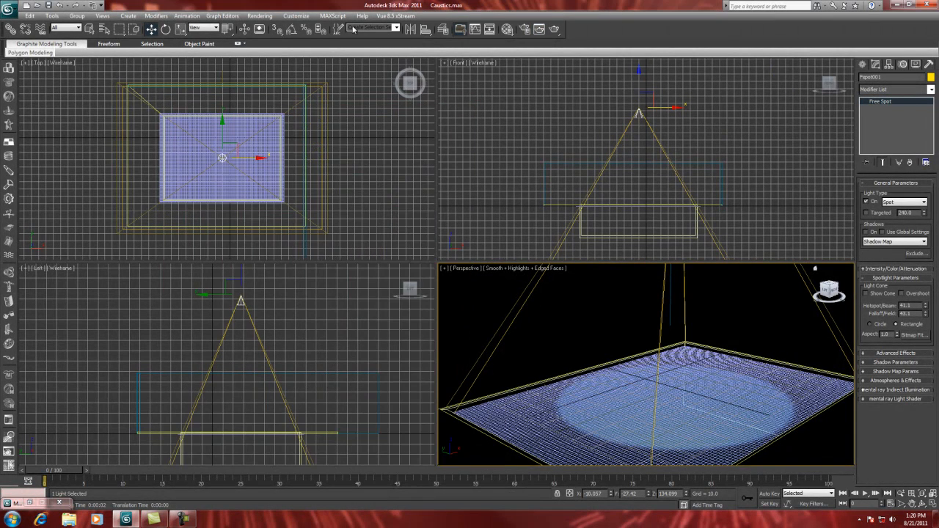
left_click(10, 9)
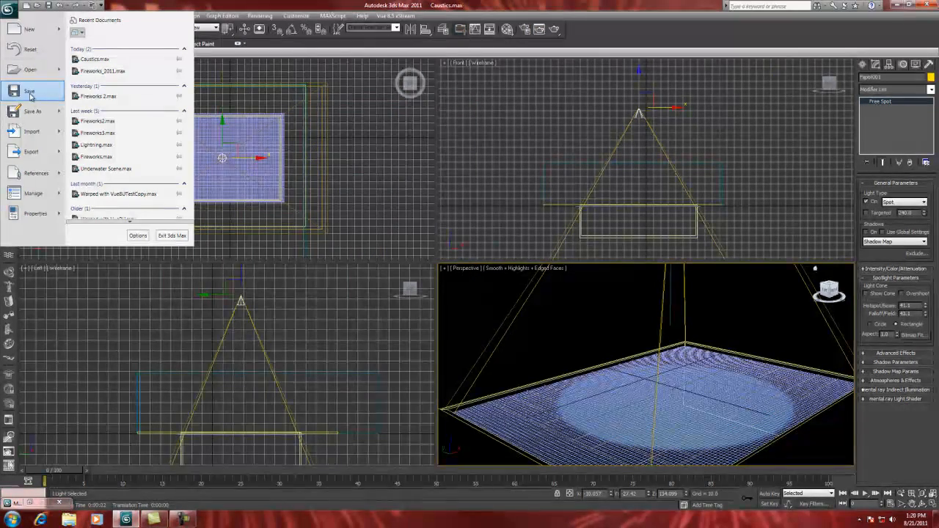
left_click(30, 96)
Enable Caustics with the Gauss filter in the mental ray indirect illumination settings, and render the Perspective view
left_click(260, 16)
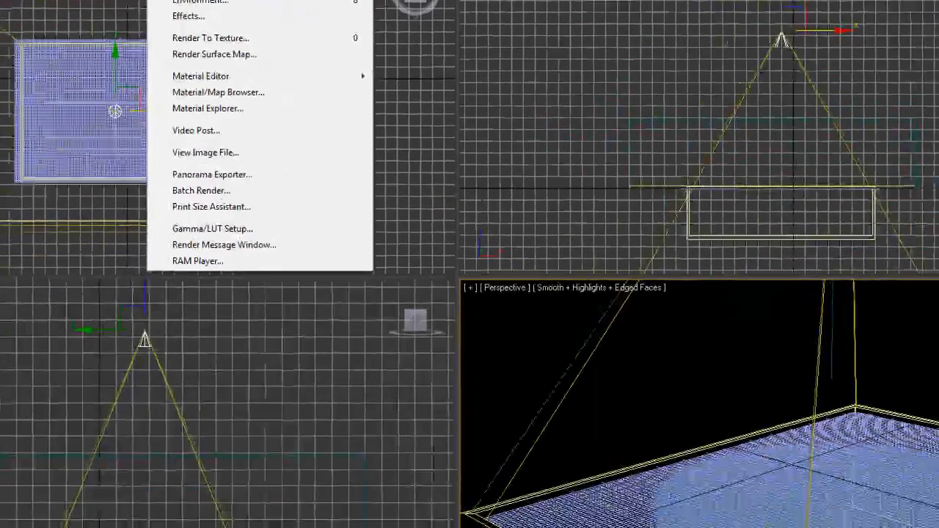
left_click(333, 125)
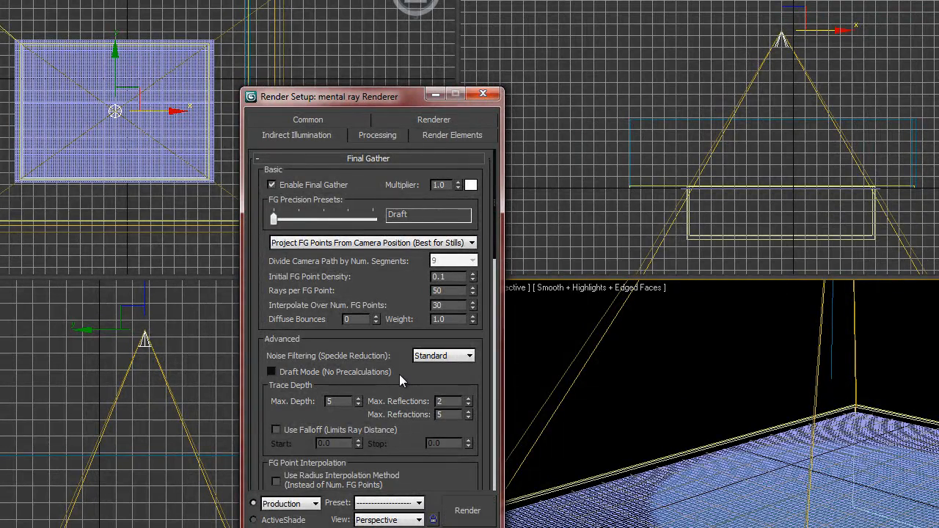
left_click_drag(404, 298, 402, 40)
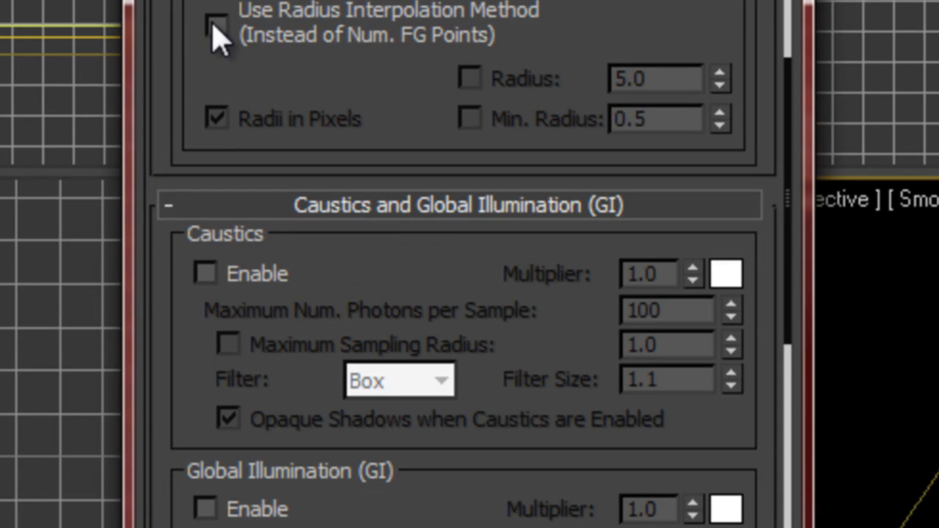
left_click(208, 274)
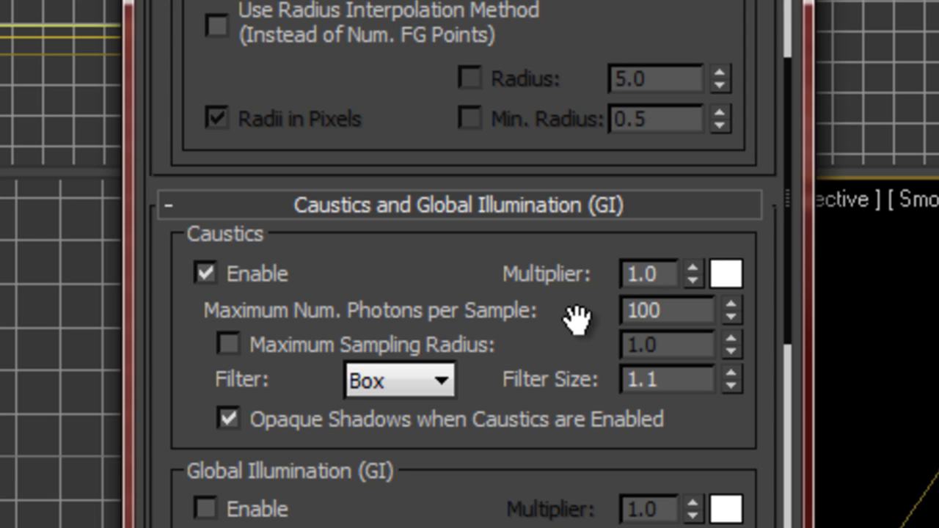
left_click(442, 383)
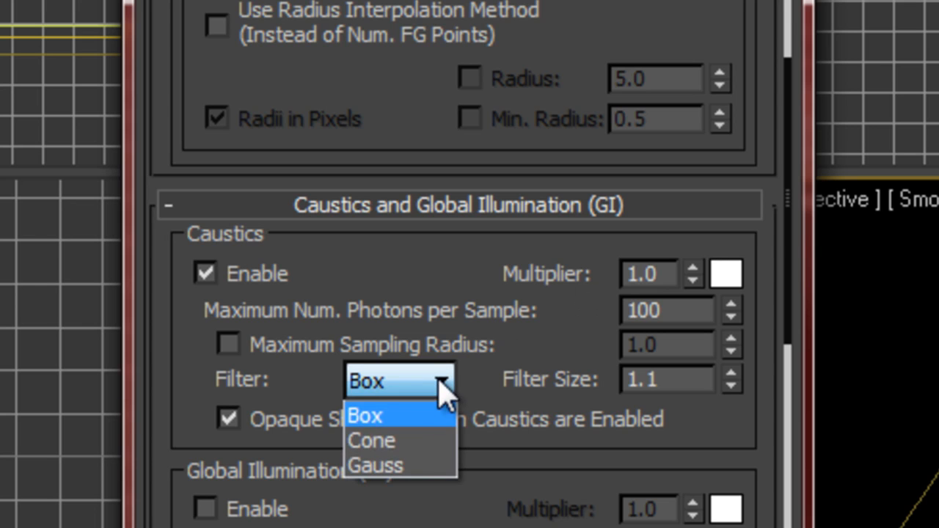
left_click(420, 467)
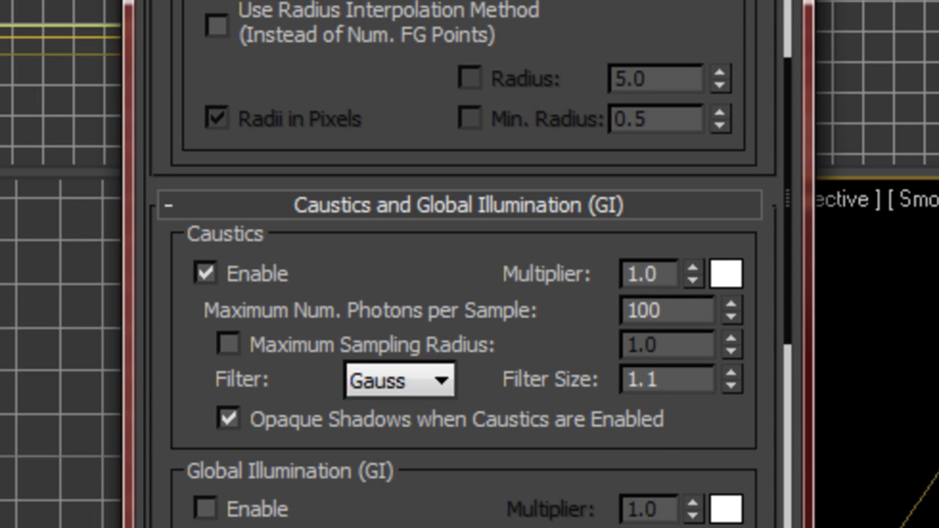
key("F10")
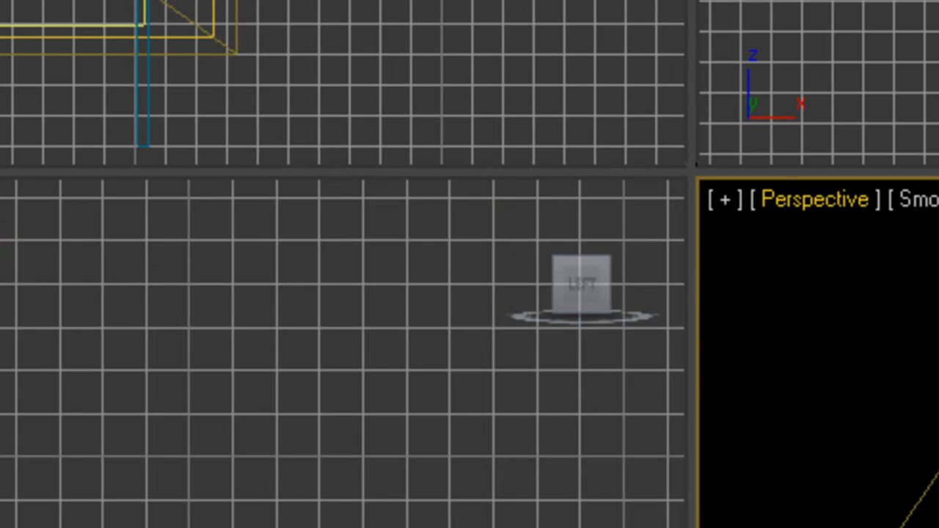
key("shift+q")
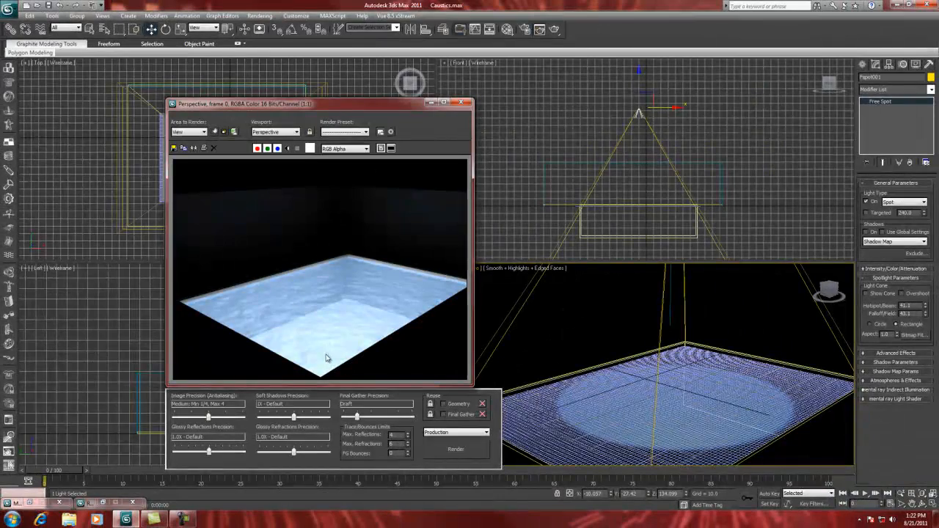
Set the caustics multiplier to 3.0 in the render settings, render the Perspective view again and put the rendered frame away
left_click(260, 15)
left_click(281, 61)
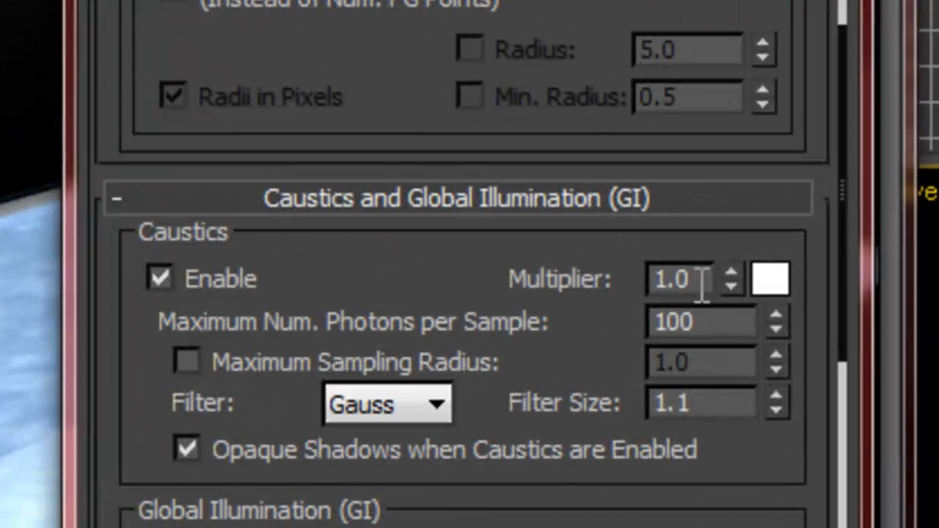
double_click(702, 283)
type("3")
key("Return")
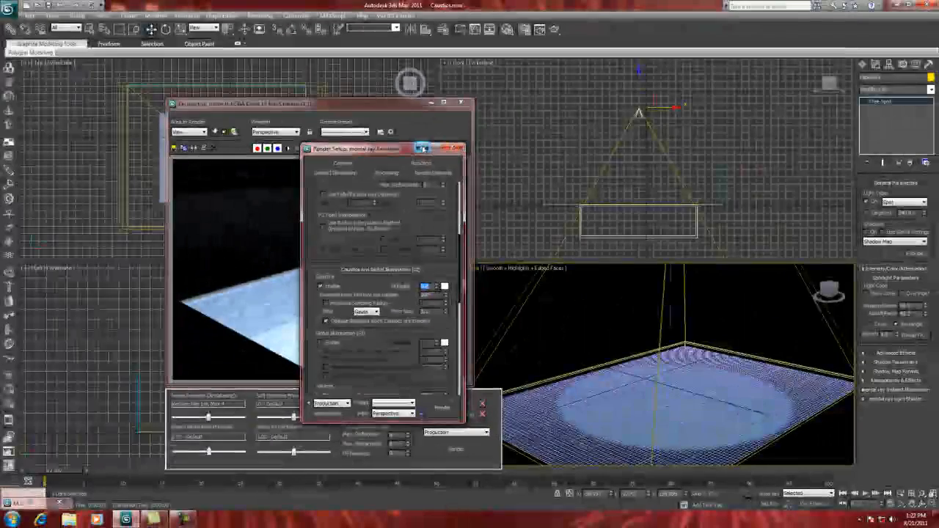
left_click(441, 148)
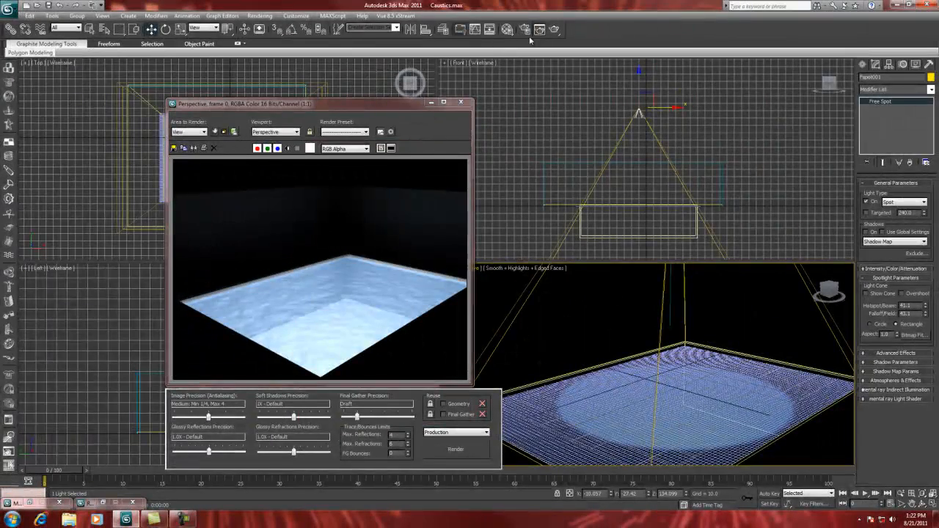
left_click(555, 30)
left_click(431, 103)
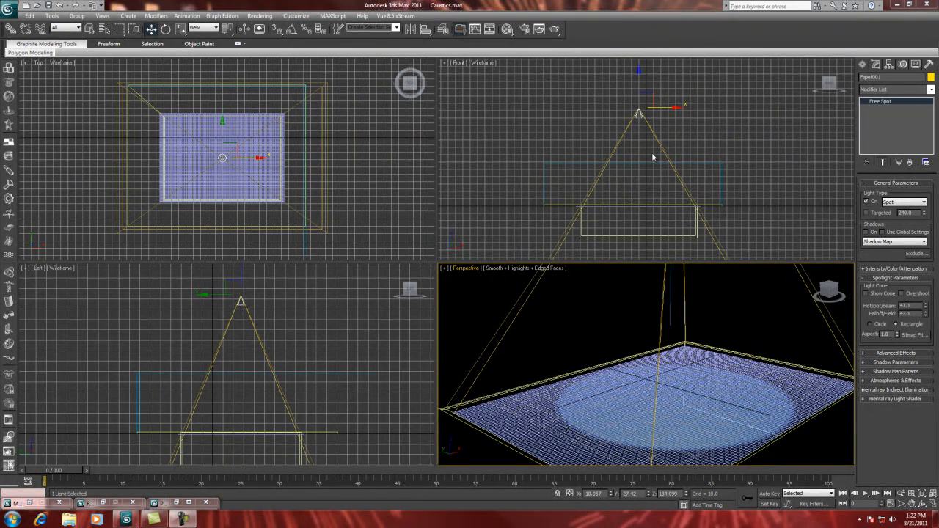
Set the spotlight's global energy multiplier to 10 in its mental ray Indirect Illumination parameters, and render the Perspective view
left_click(639, 114)
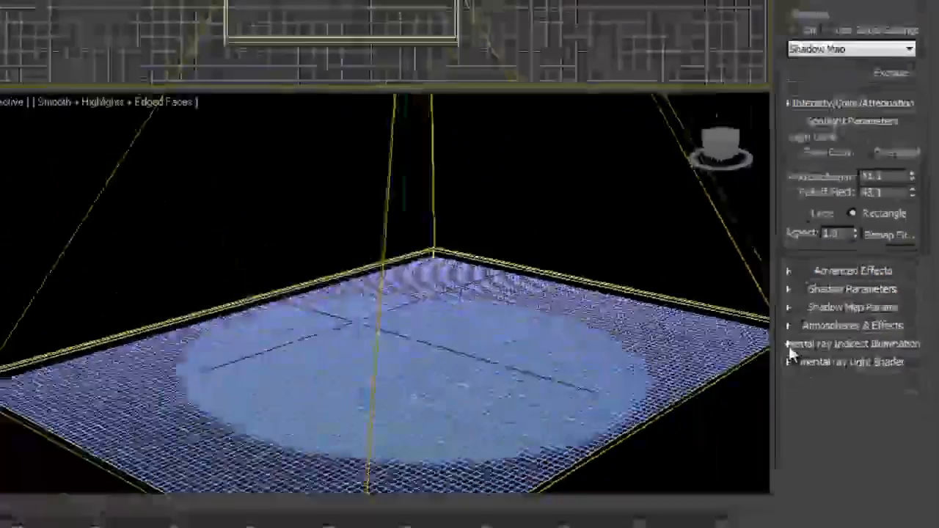
left_click(613, 427)
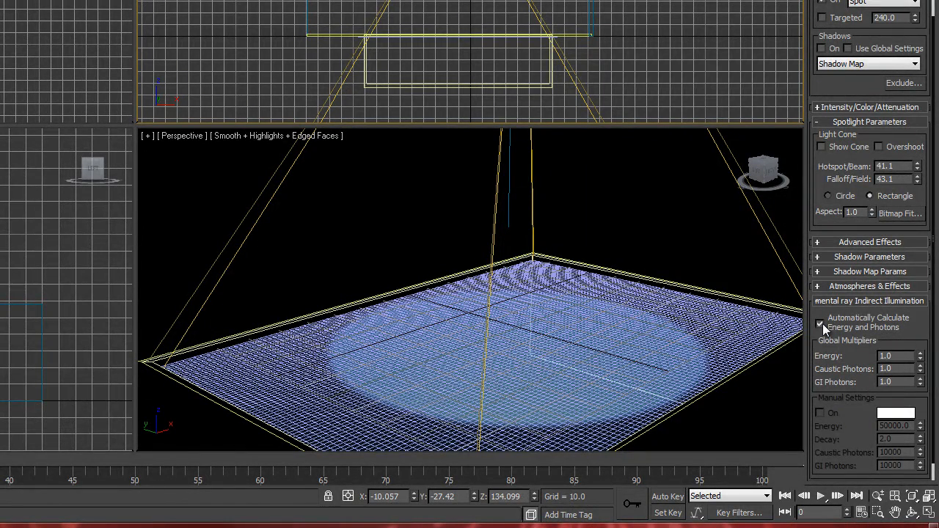
left_click(820, 324)
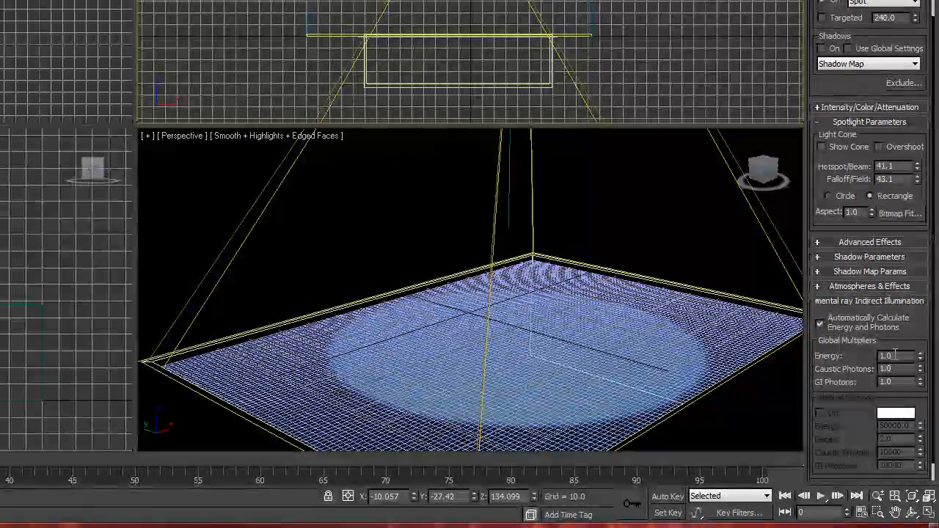
left_click_drag(903, 355, 837, 357)
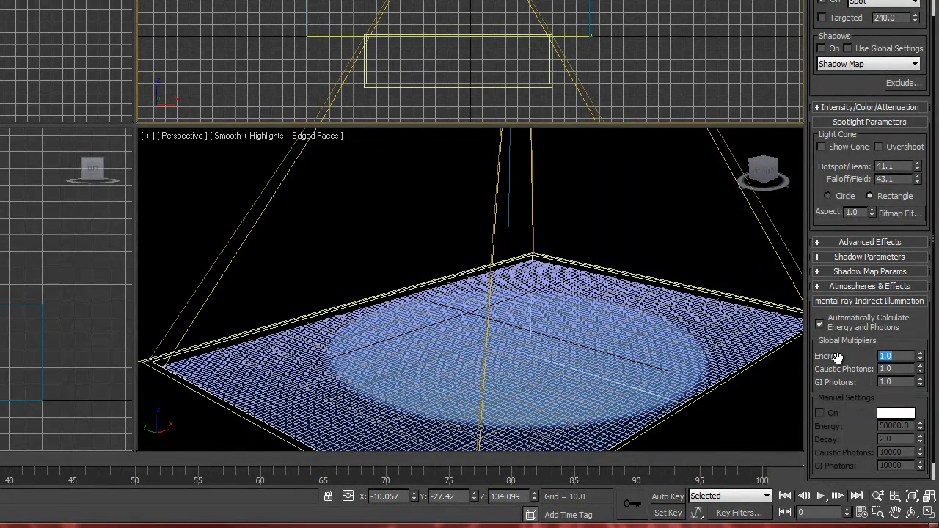
type("10")
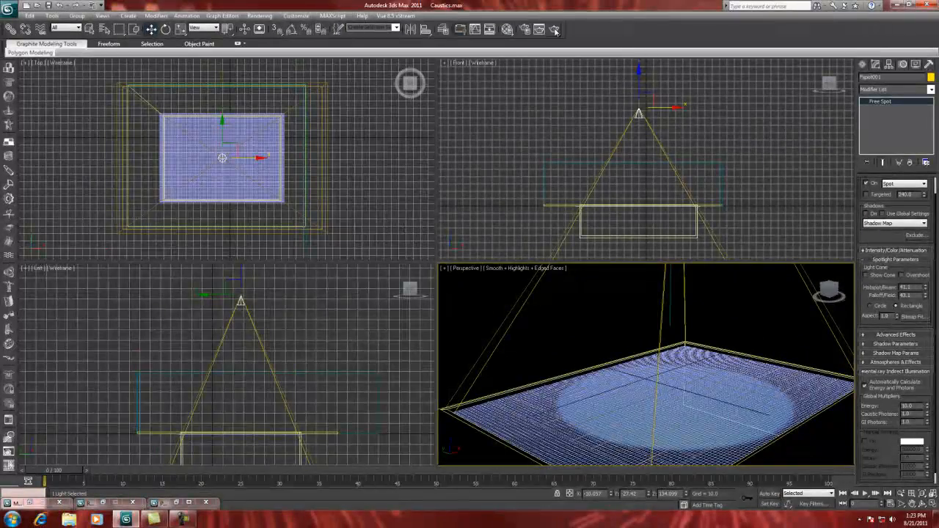
left_click(556, 30)
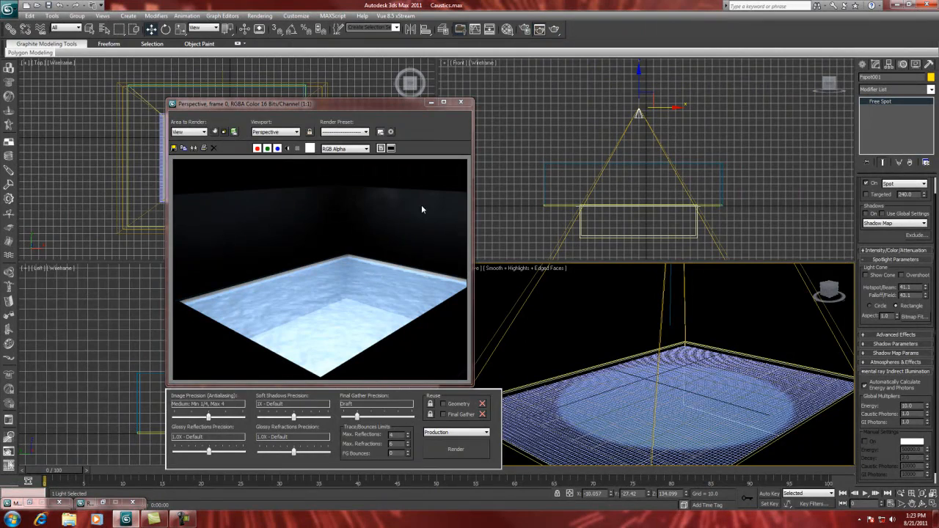
Raise the spotlight's global energy multiplier to 50, render the Perspective view again and put the rendered frame away
left_click(461, 102)
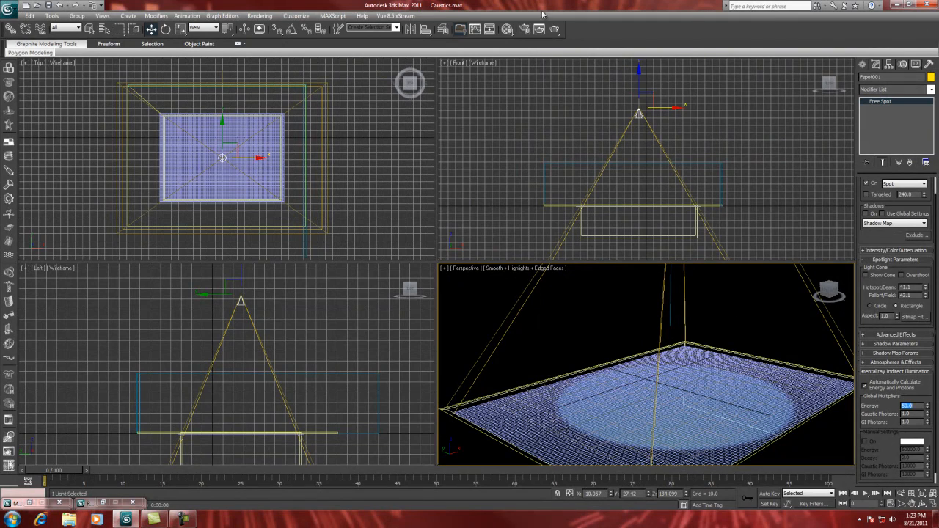
left_click(554, 29)
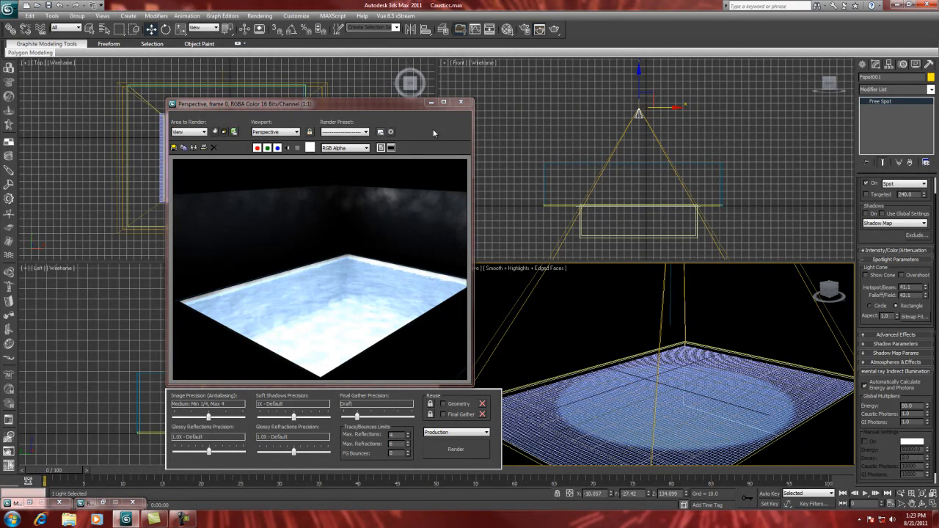
left_click(433, 103)
Raise the Water plane slightly to a Z position of about 0.525, render the Perspective view and close the frame
left_click(596, 402)
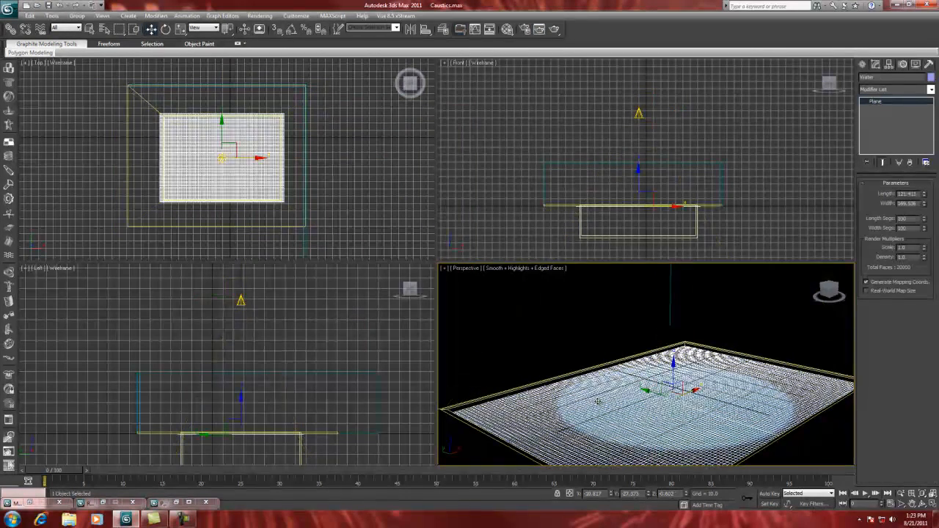
left_click_drag(674, 364, 674, 357)
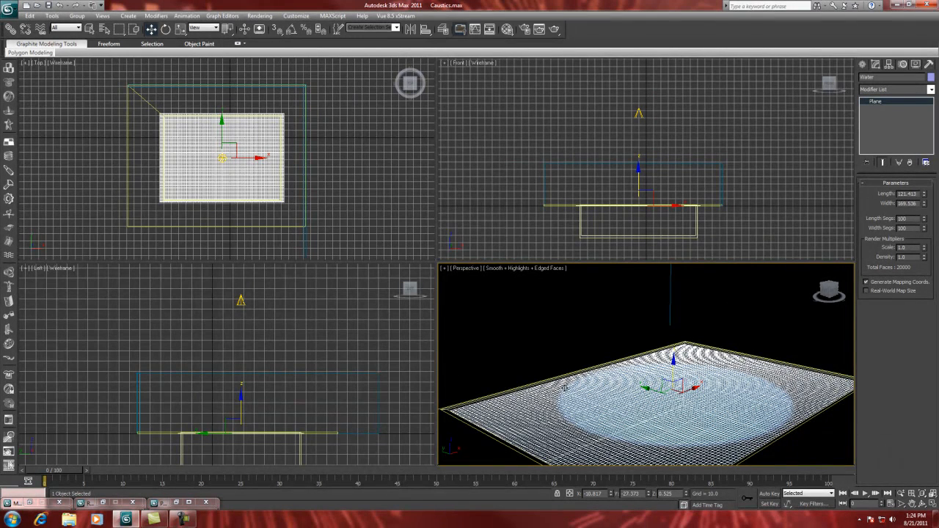
left_click(556, 28)
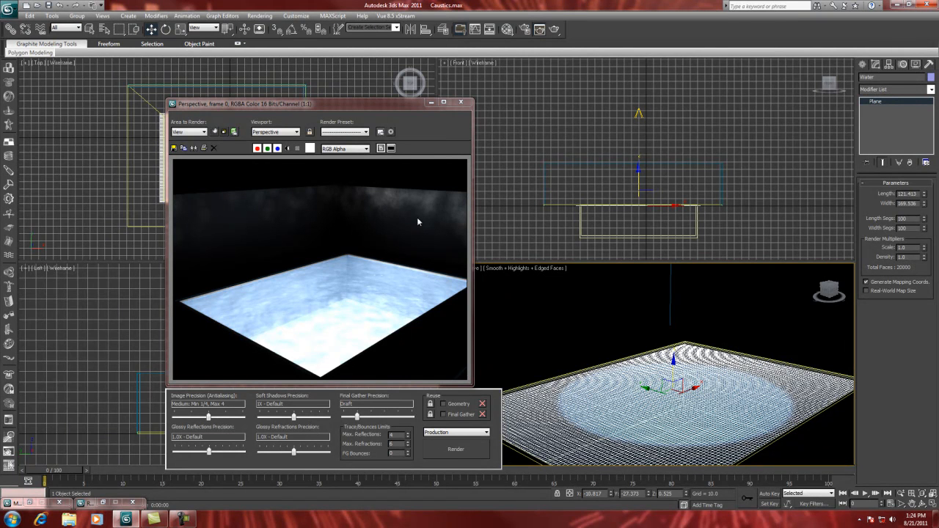
left_click(461, 103)
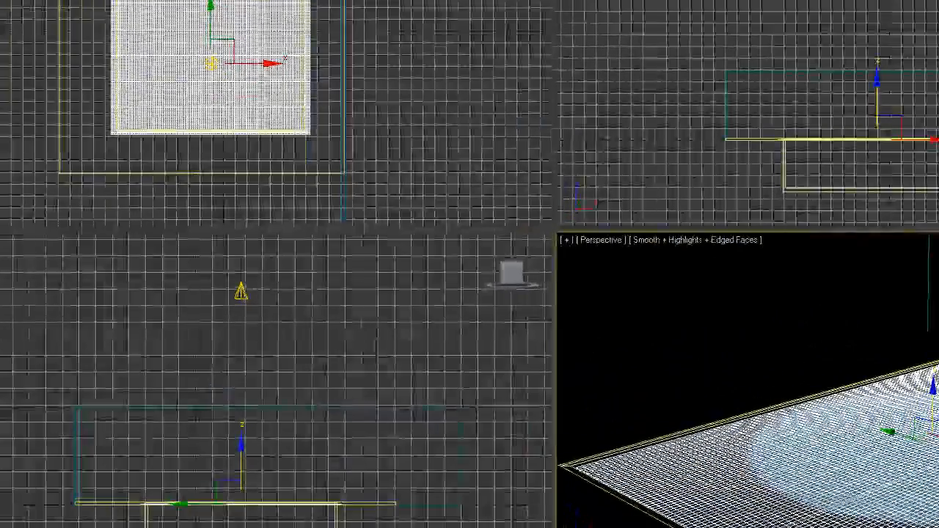
Set the caustics' maximum number of photons per sample to 500, render the scene again and close the frame
key("F10")
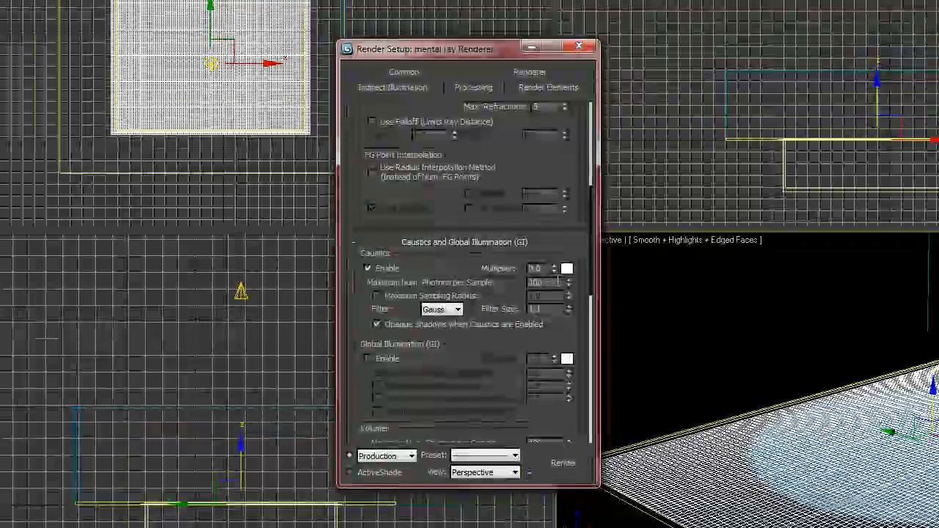
double_click(554, 283)
type("500")
key("Return")
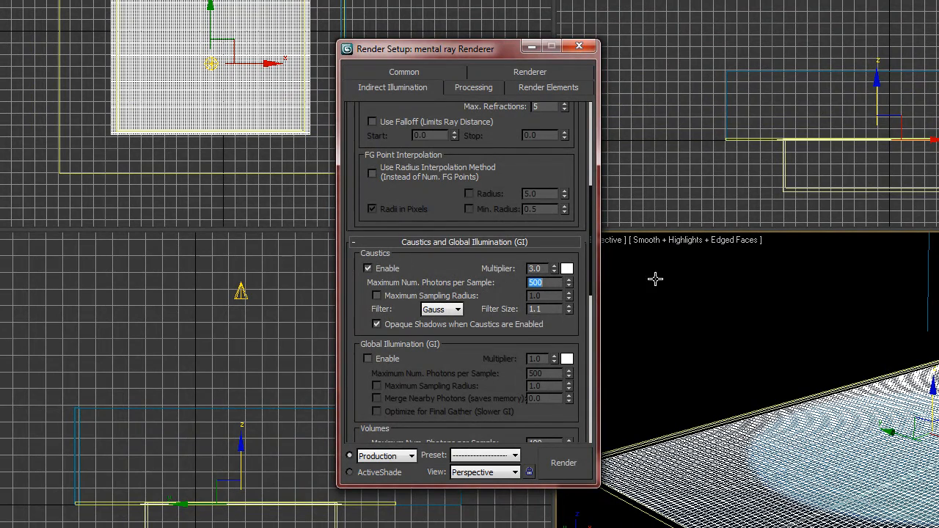
key("shift+q")
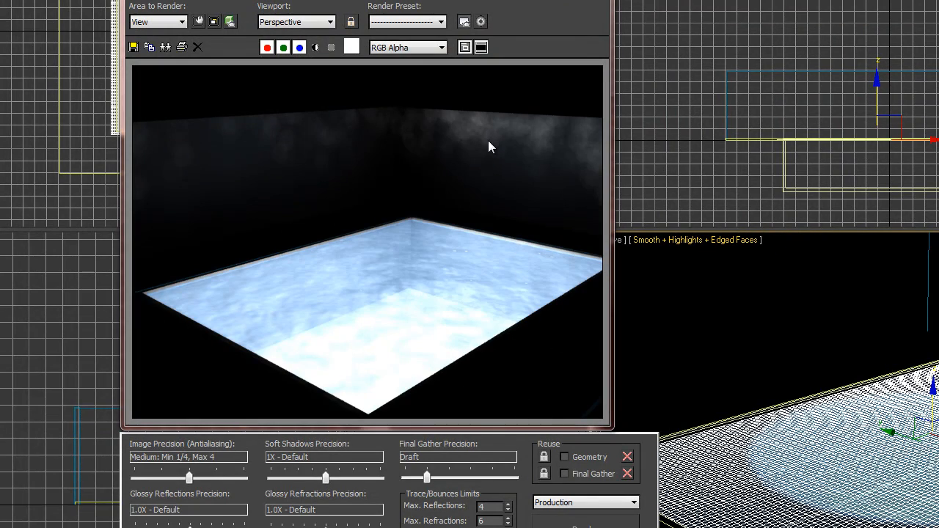
left_click(861, 4)
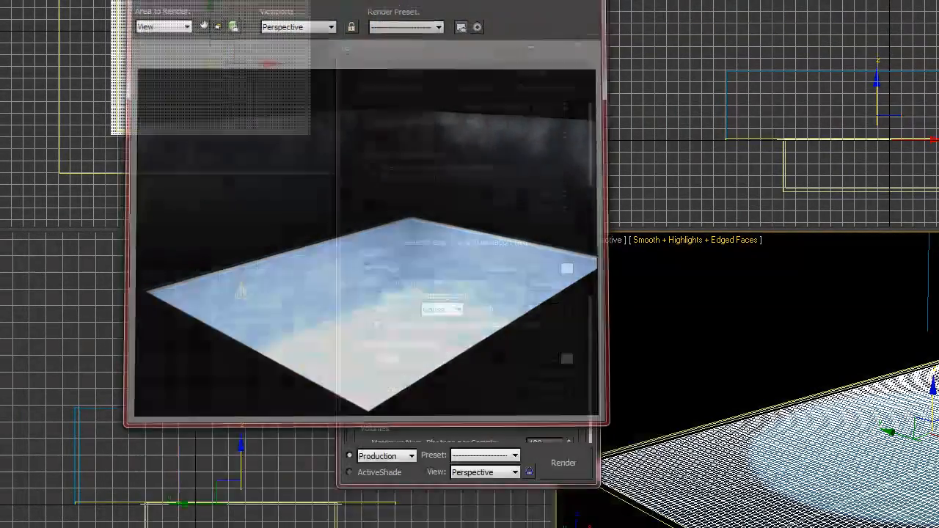
Select the spotlight and rotate it in the Front view so its cone tilts diagonally toward positive X
left_click(880, 2)
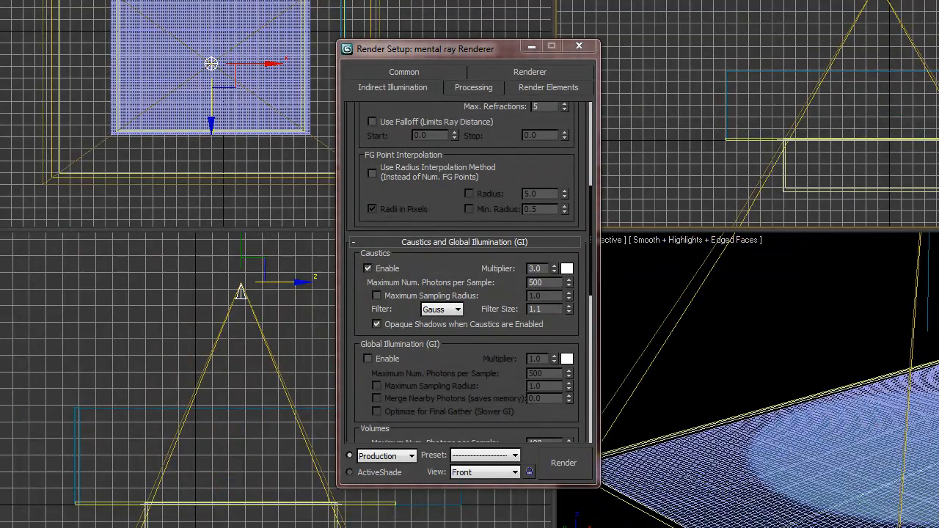
key("e")
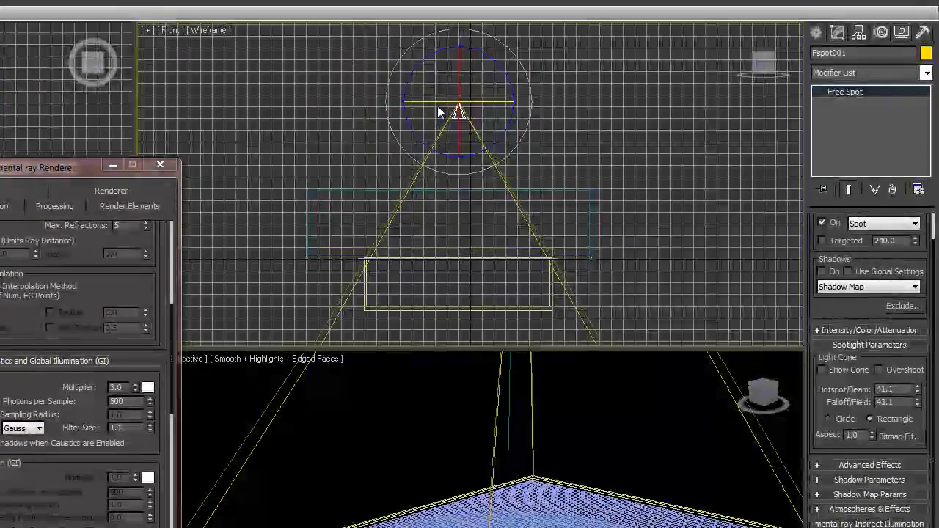
right_click(438, 108)
left_click(416, 73)
left_click_drag(415, 69, 401, 103)
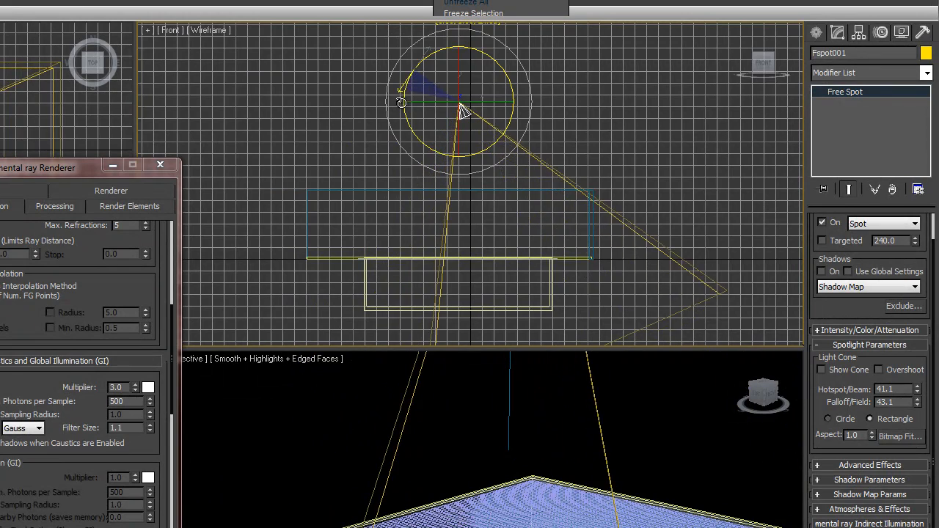
Move the tilted spotlight in the Front view to about X -76.8, Z 109.6, then render the Perspective view and close the frame
key("w")
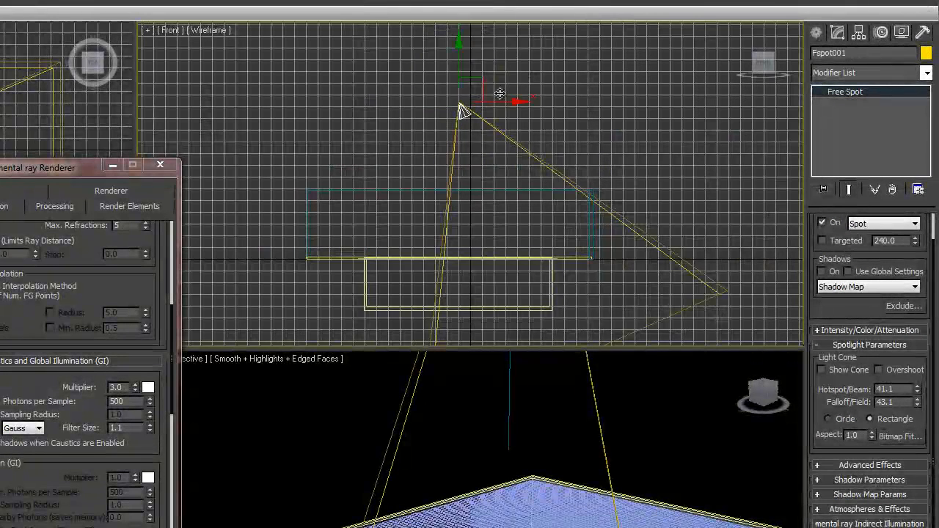
left_click_drag(477, 78, 400, 107)
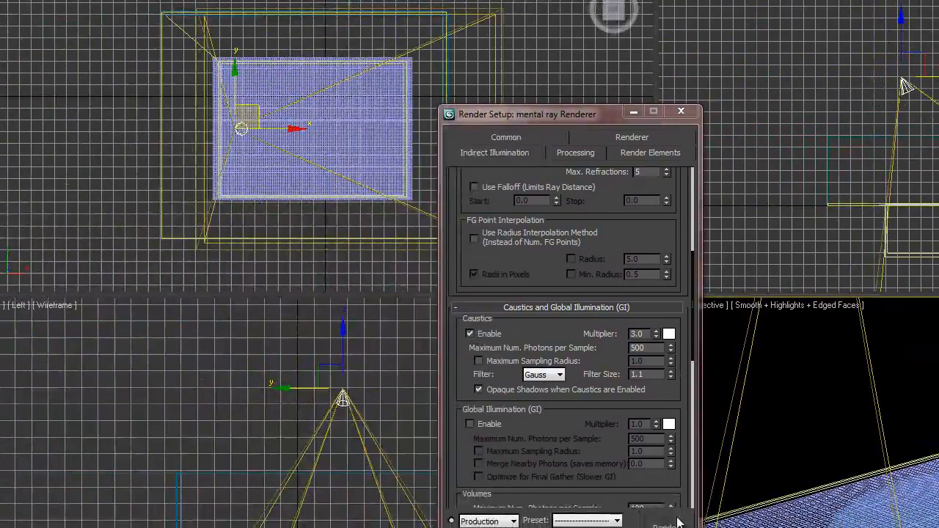
key("shift+q")
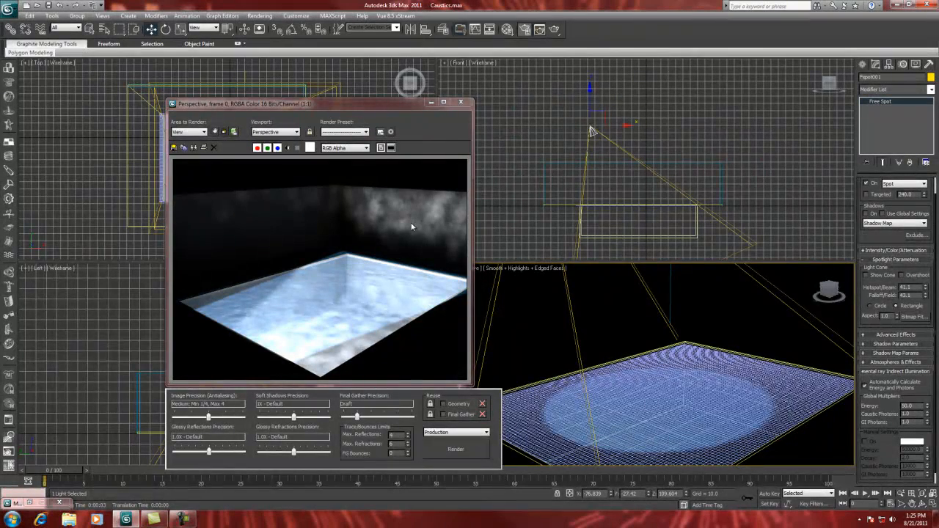
left_click(461, 102)
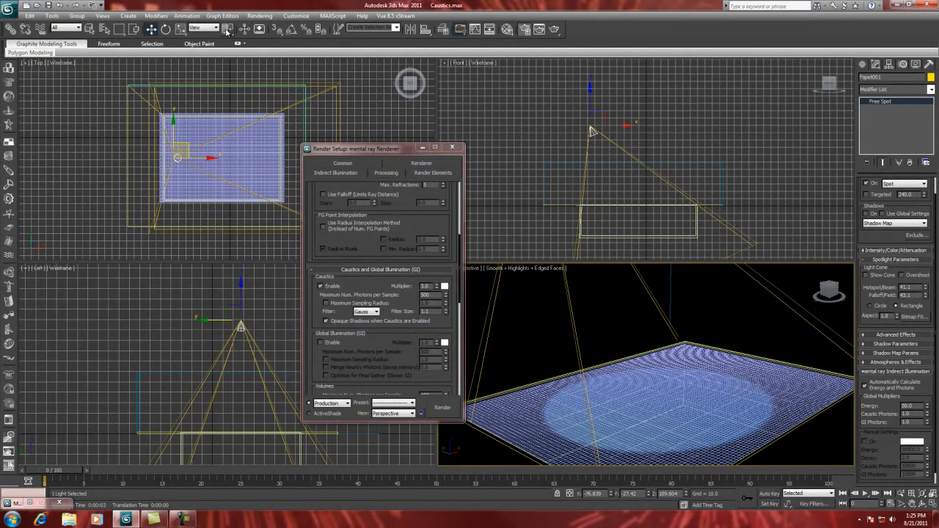
Rotate the spotlight in the Front view so it points straight down, and move it to about X -31.2, Z 131.4
left_click(166, 29)
left_click_drag(607, 109, 535, 108)
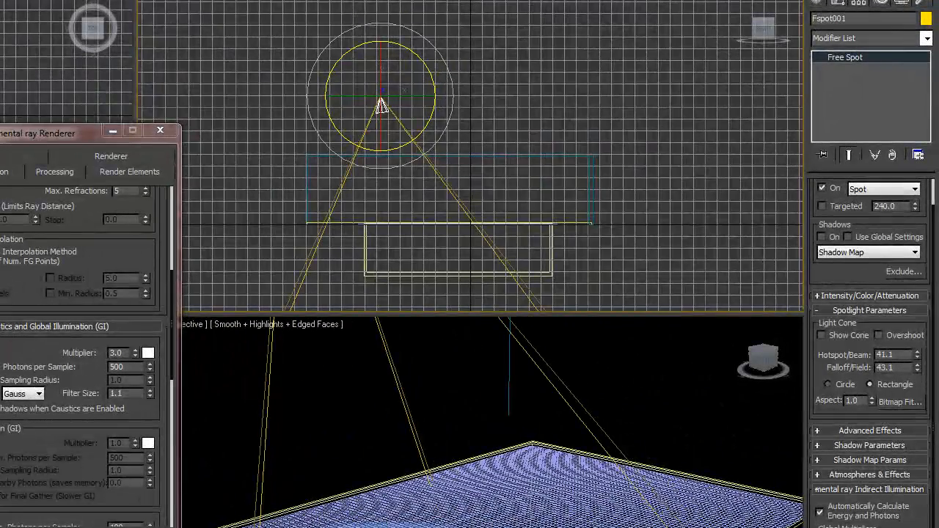
key("w")
left_click_drag(403, 76, 455, 47)
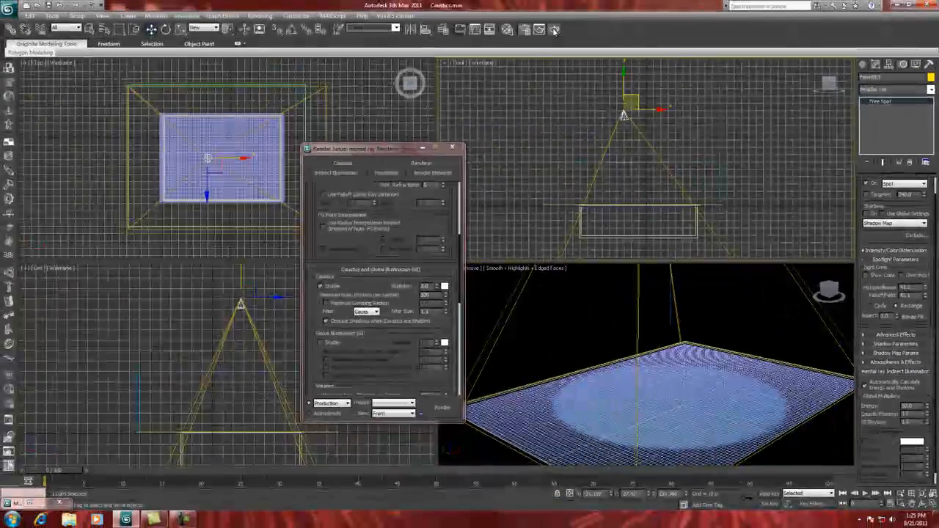
Test render the Perspective view with the straightened spotlight and close the rendered frame
left_click(554, 31)
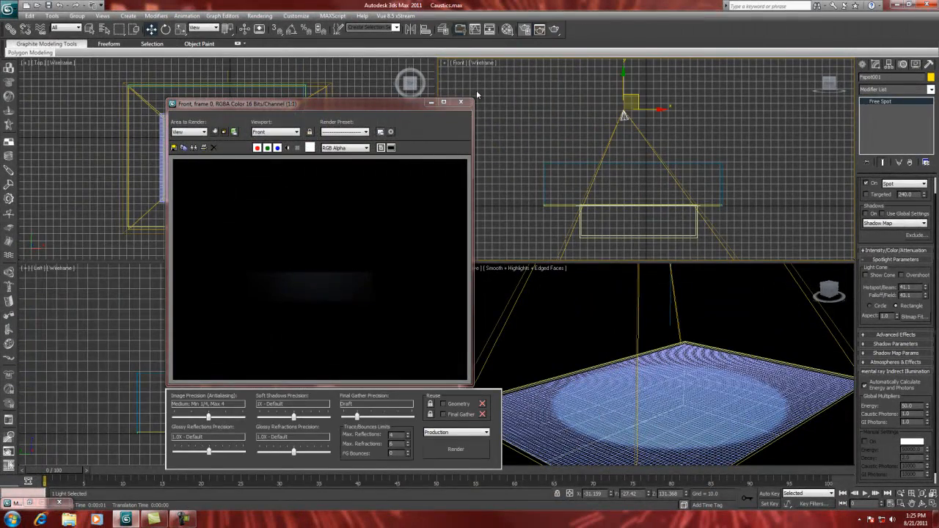
left_click(460, 102)
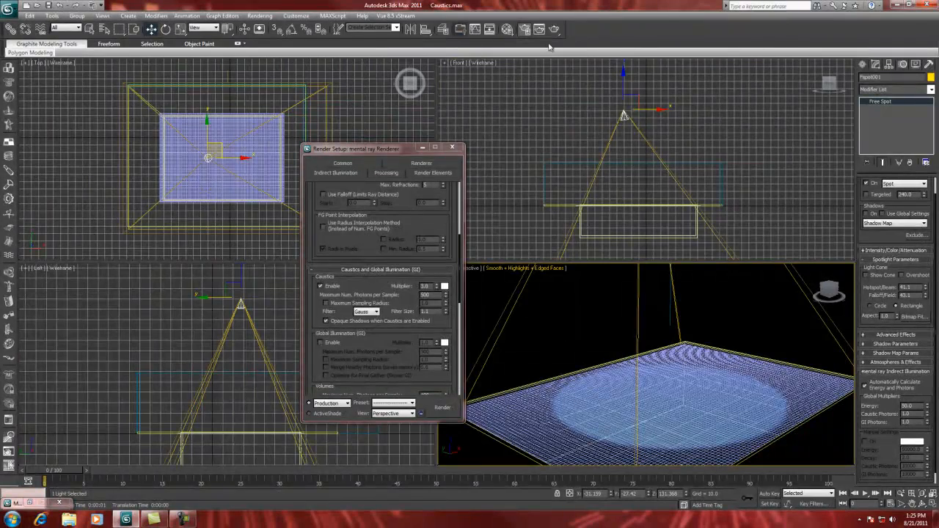
left_click(554, 29)
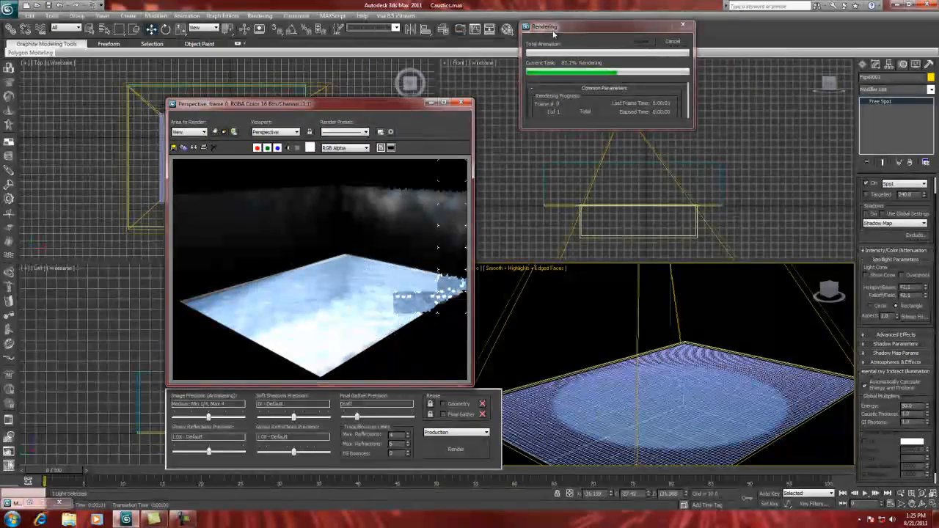
left_click(463, 103)
Select the spotlight and change its light color from white to a medium cyan-blue
left_click(609, 126)
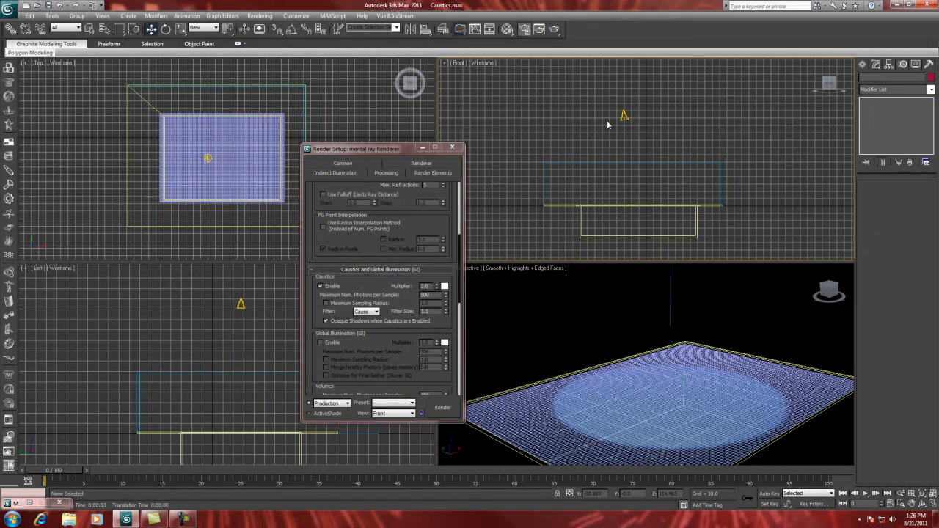
left_click(623, 115)
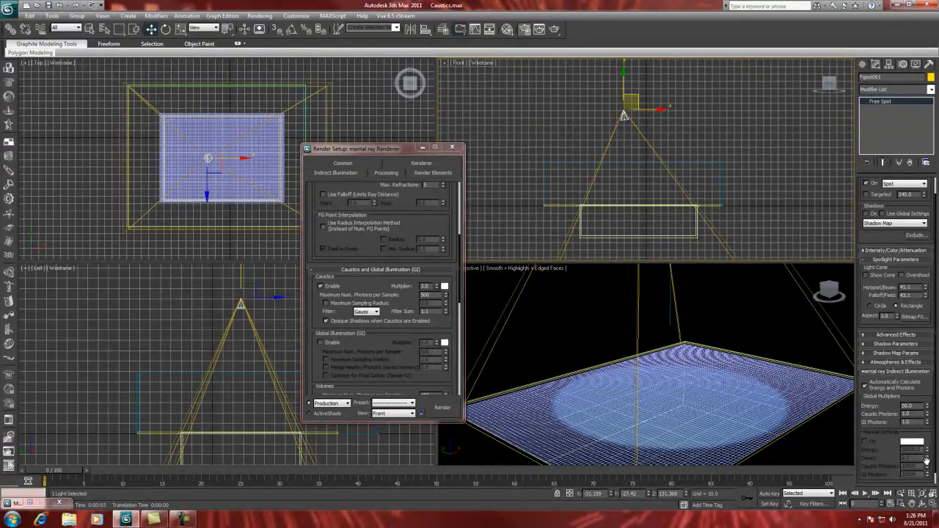
left_click_drag(896, 211, 899, 345)
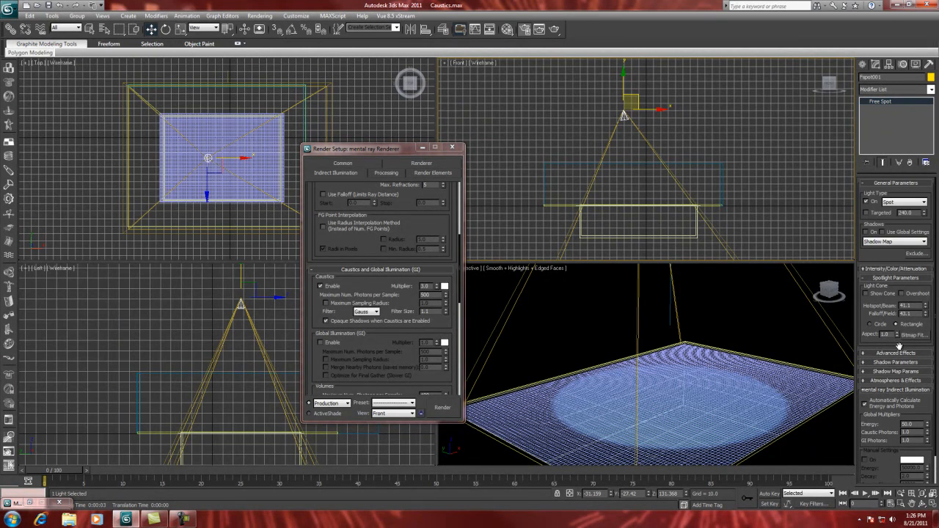
left_click(880, 270)
left_click(918, 281)
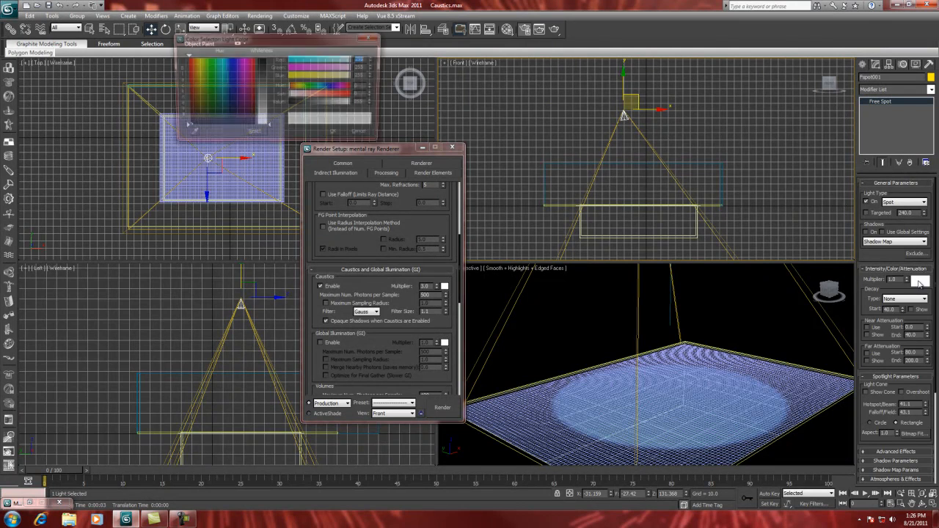
left_click(306, 59)
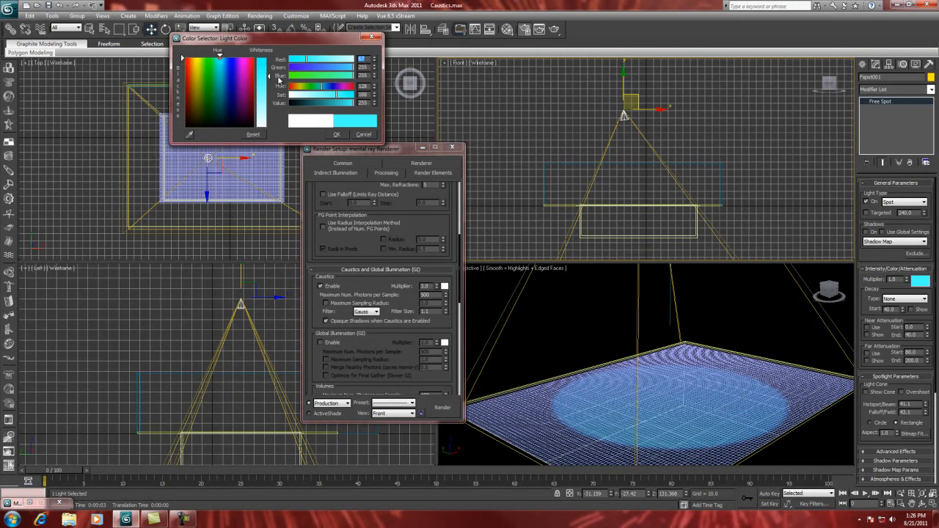
left_click_drag(271, 78, 270, 64)
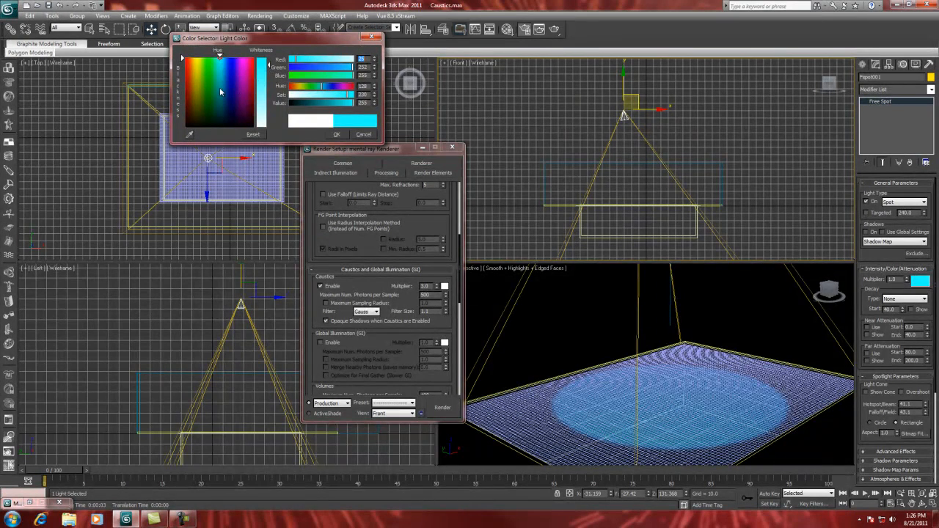
left_click(222, 82)
left_click(336, 134)
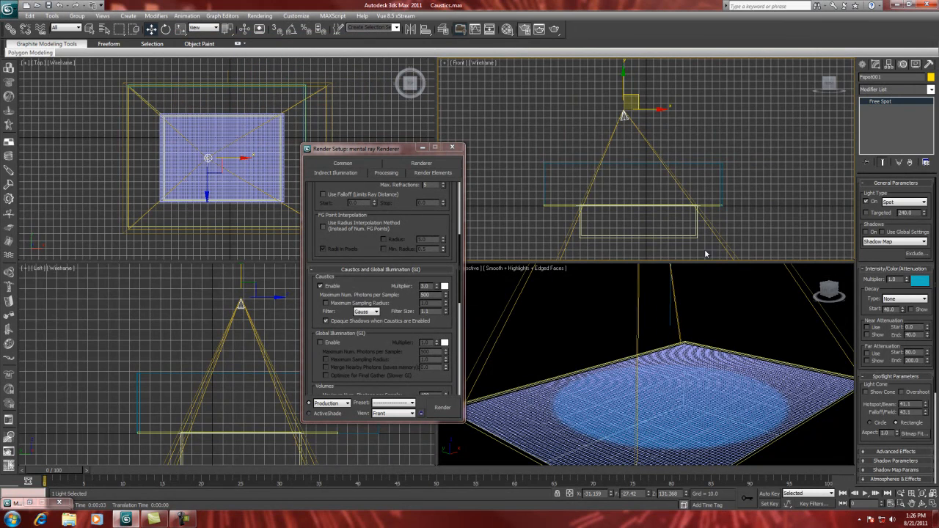
Try a spotlight intensity multiplier of about 2.28 and render the Perspective view
left_click_drag(907, 280, 908, 218)
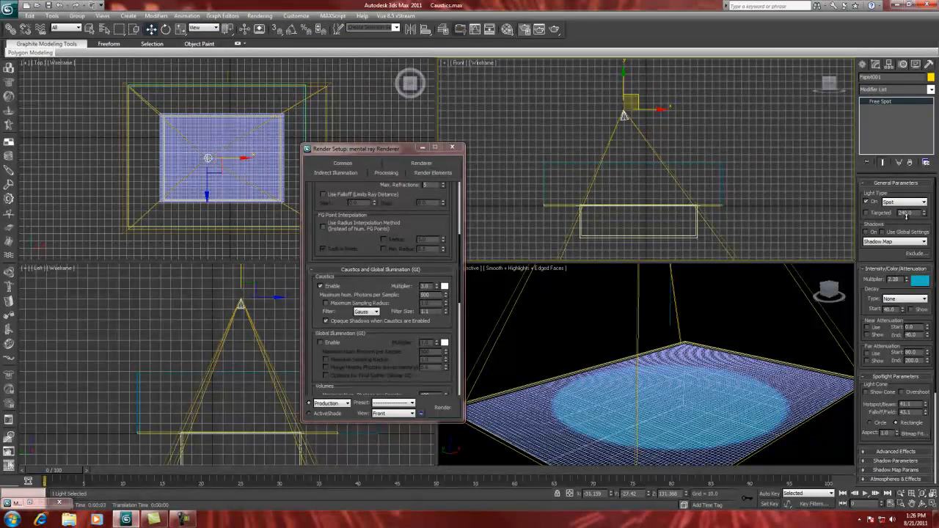
left_click(554, 29)
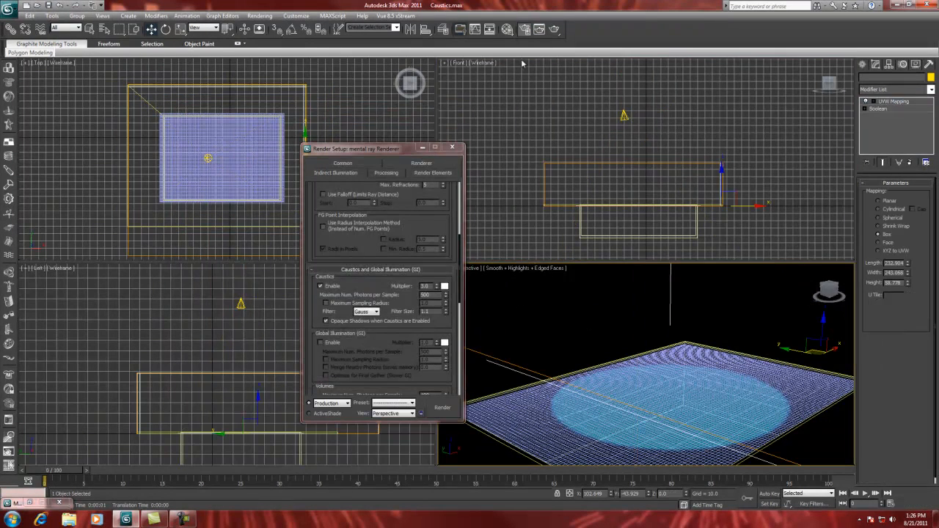
left_click(554, 28)
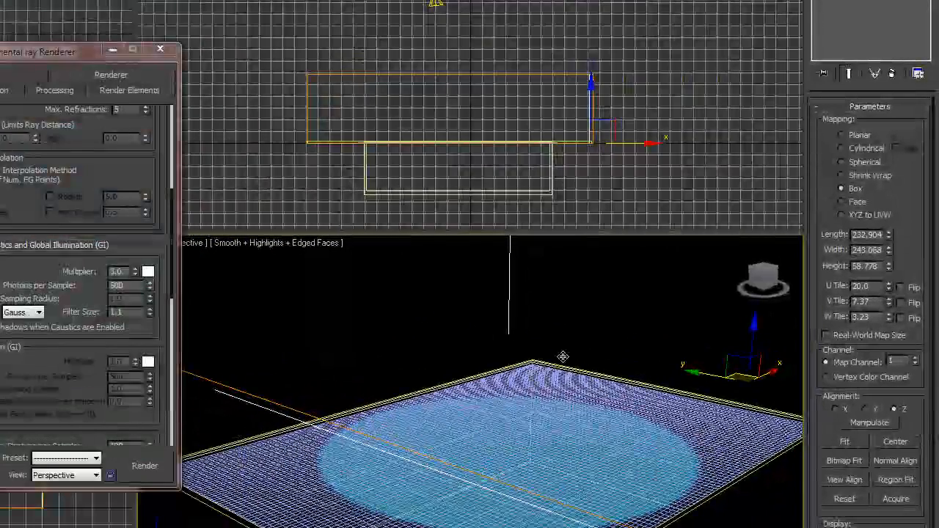
scroll(914, 313, "down", 1)
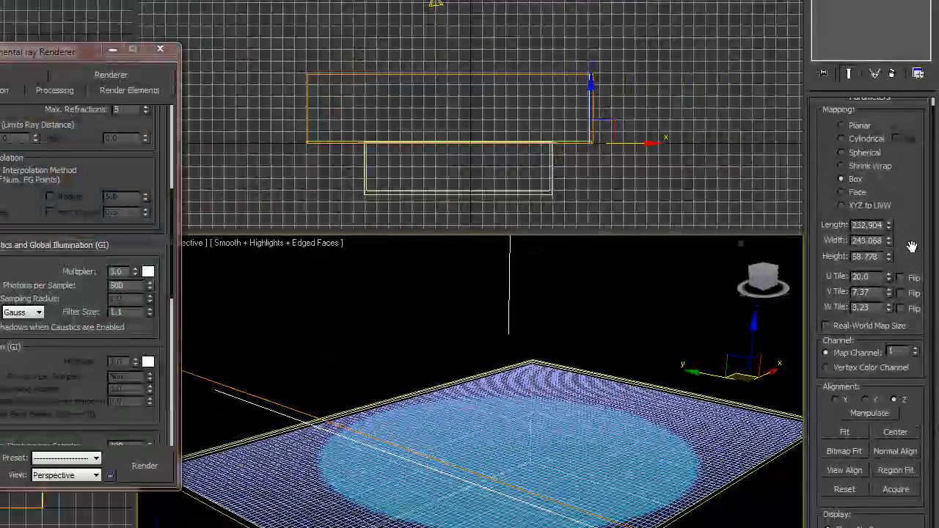
Set the spotlight's intensity multiplier to 1.5, render the Perspective view and close the frame
left_click(435, 3)
double_click(867, 260)
type("1.5")
key("Return")
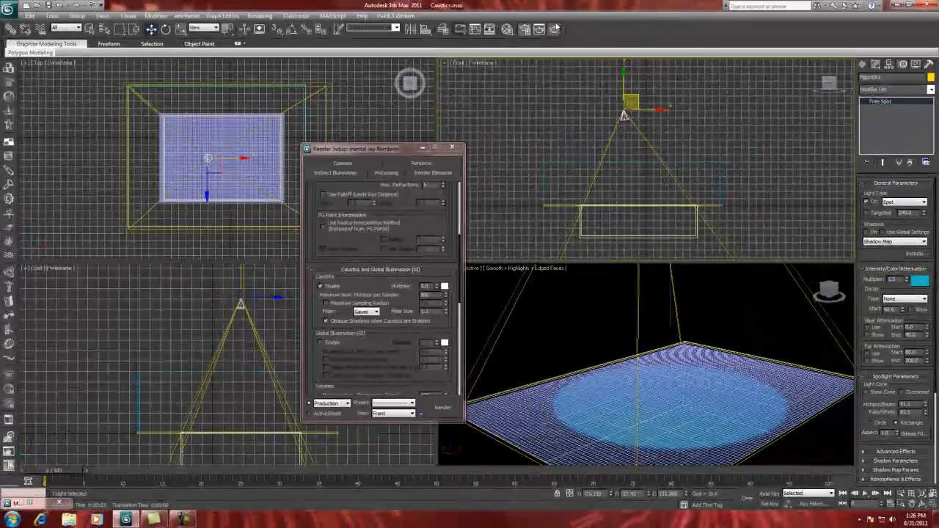
left_click(144, 465)
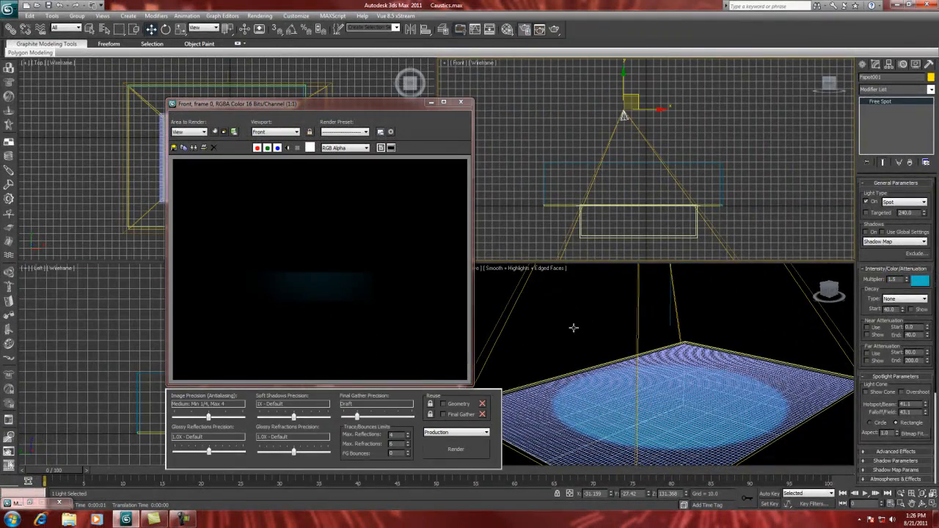
left_click(734, 354)
left_click(556, 29)
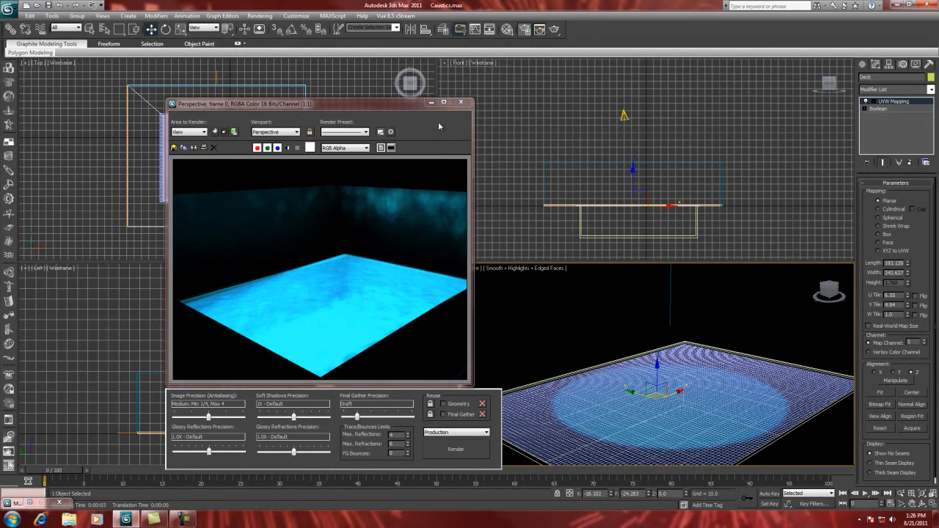
left_click(462, 102)
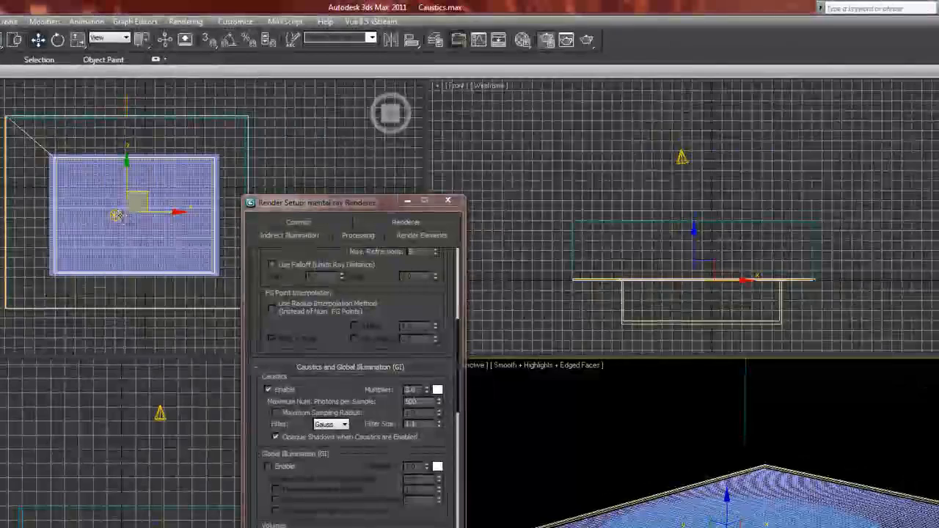
Select the spotlight, tilt it slightly and shift it toward negative Y in the Left view
left_click(206, 156)
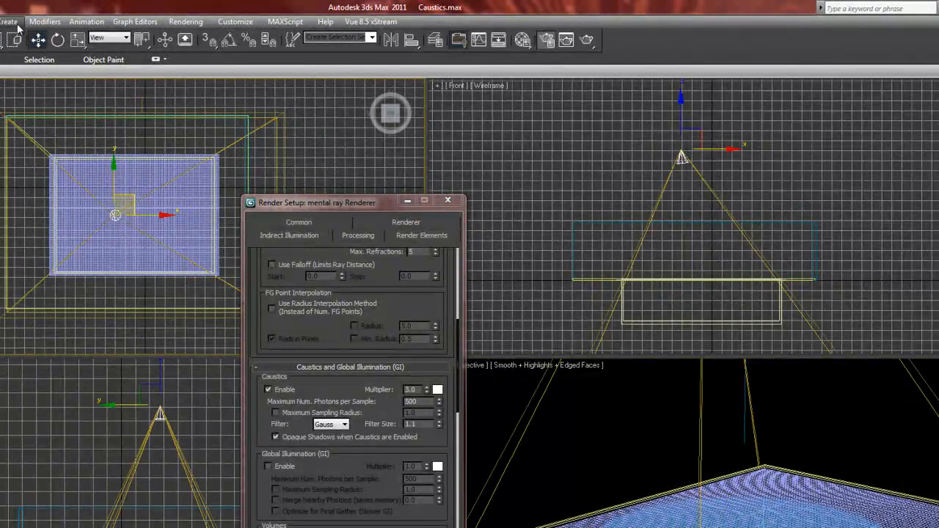
left_click(57, 40)
left_click_drag(113, 187, 145, 199)
left_click(37, 40)
left_click(188, 470)
mouse_move(203, 405)
left_mouse_down()
mouse_move(228, 404)
mouse_move(220, 404)
left_mouse_up()
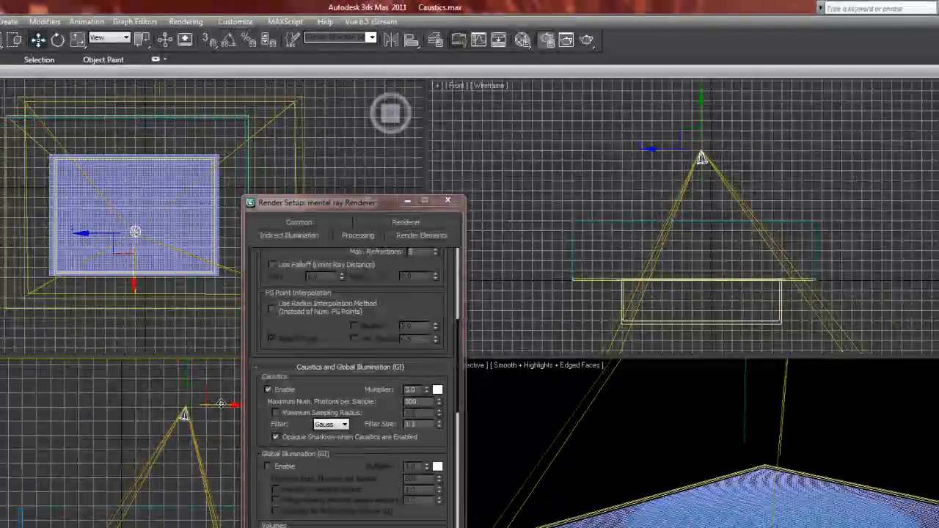
Lower and shift the spotlight in the Front view to about X -29.6, Z 127.8, then render the Perspective view
right_click(673, 171)
left_click_drag(702, 108, 702, 114)
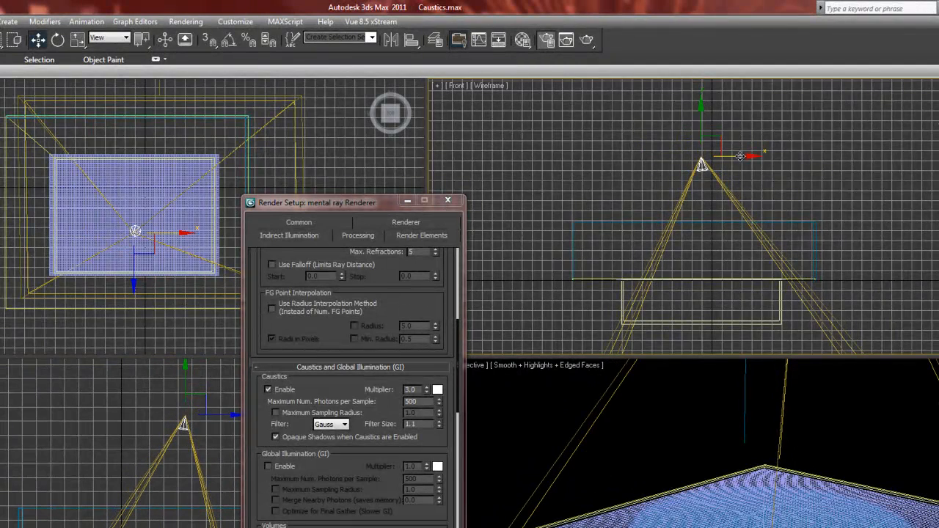
left_click_drag(741, 156, 722, 156)
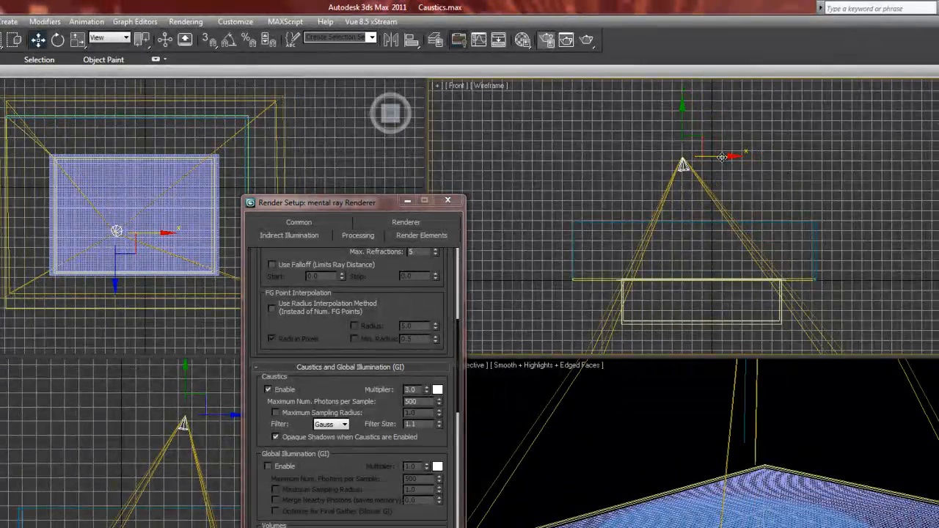
right_click(607, 457)
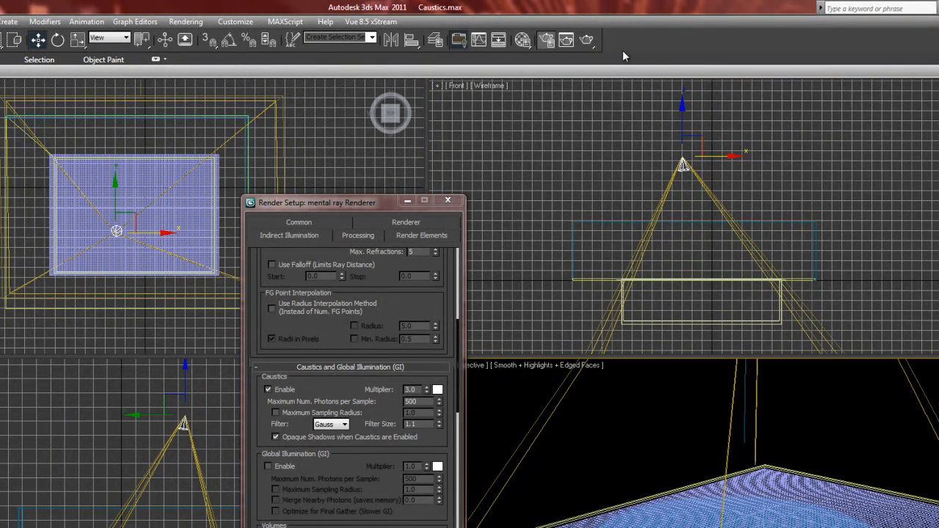
left_click(588, 39)
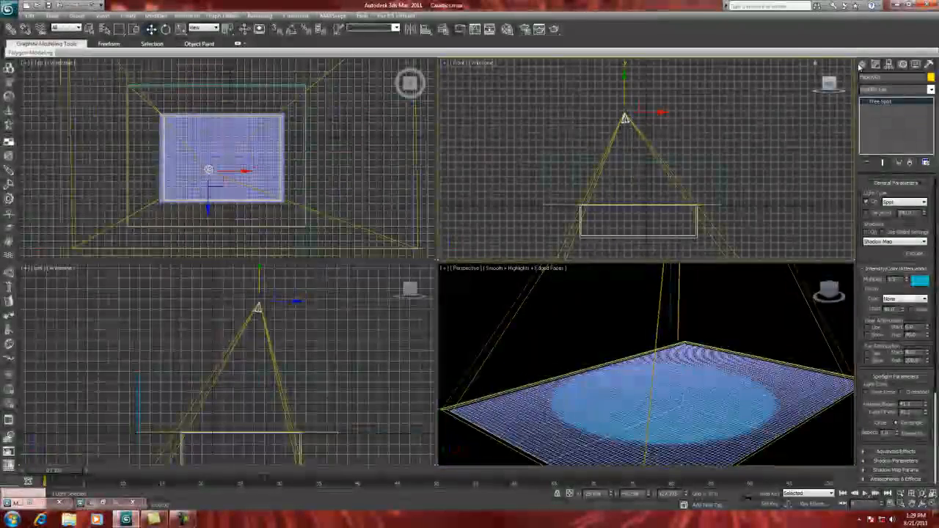
Add an omni light outside the deck corner at about X -142.5, Y -134.3 and raise it to about Z 46.1
left_click(864, 65)
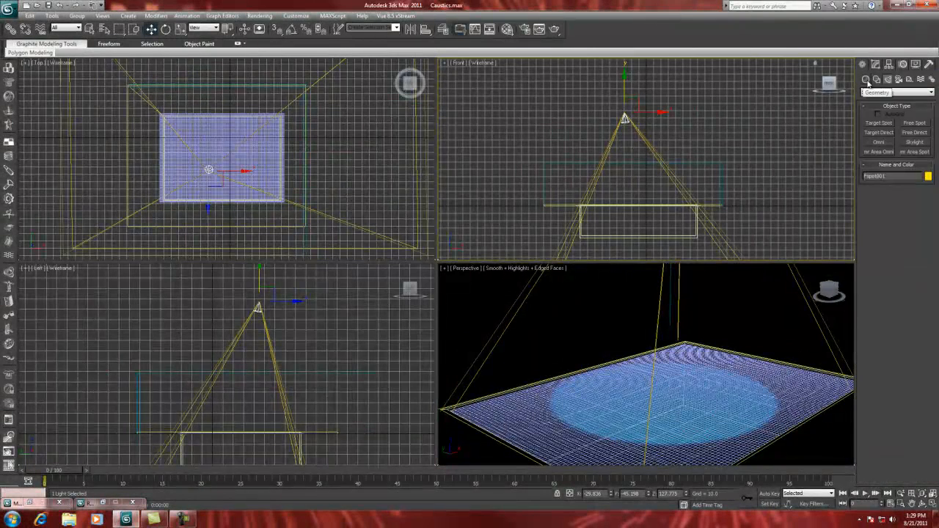
left_click(867, 81)
left_click(887, 80)
left_click(881, 142)
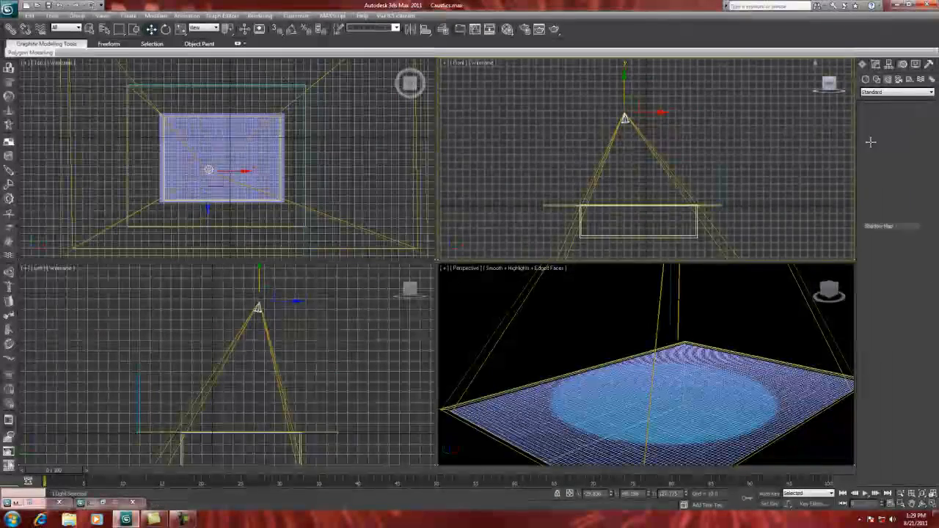
left_click(125, 235)
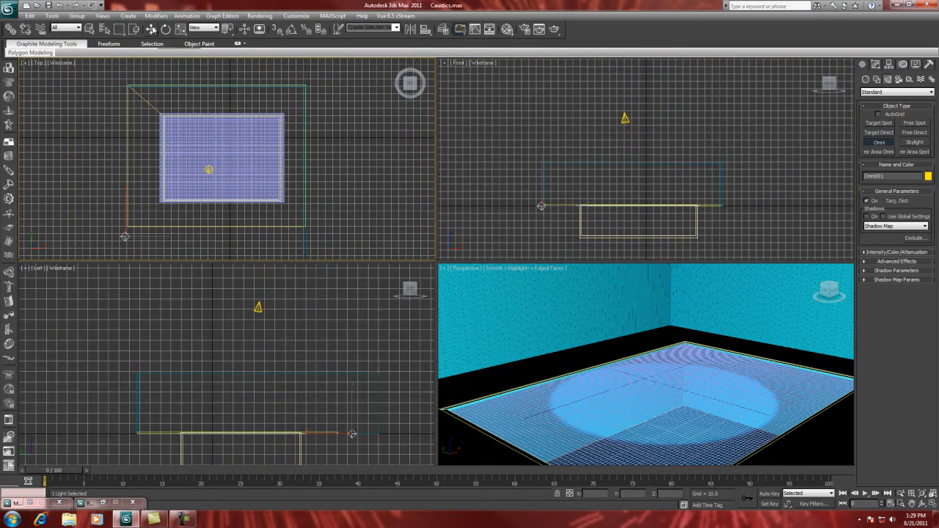
left_click(152, 29)
left_click_drag(542, 206, 541, 172)
Set the omni light's intensity multiplier to 0.25
left_click(876, 65)
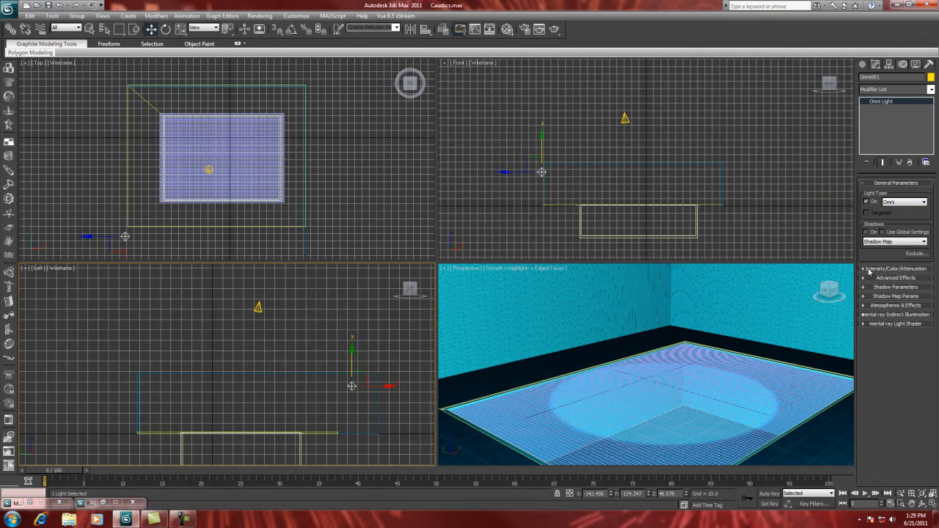
left_click(870, 270)
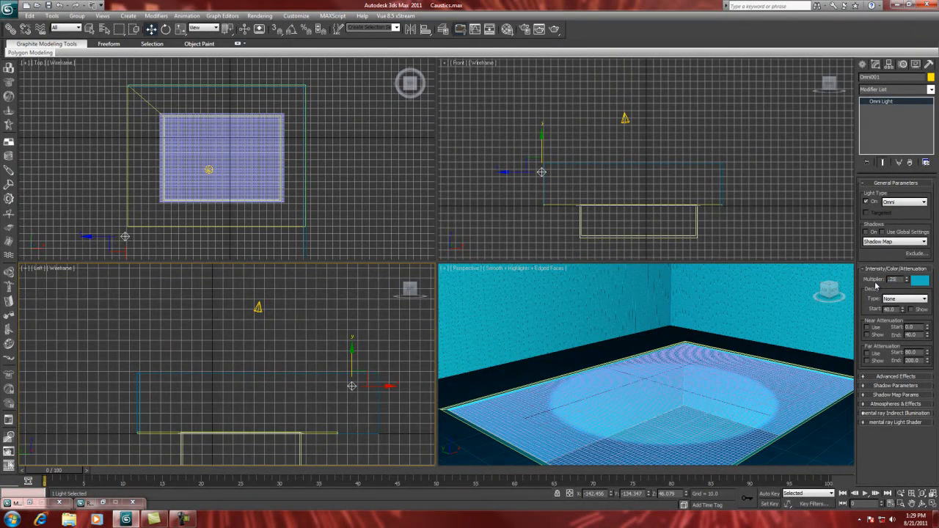
key("Return")
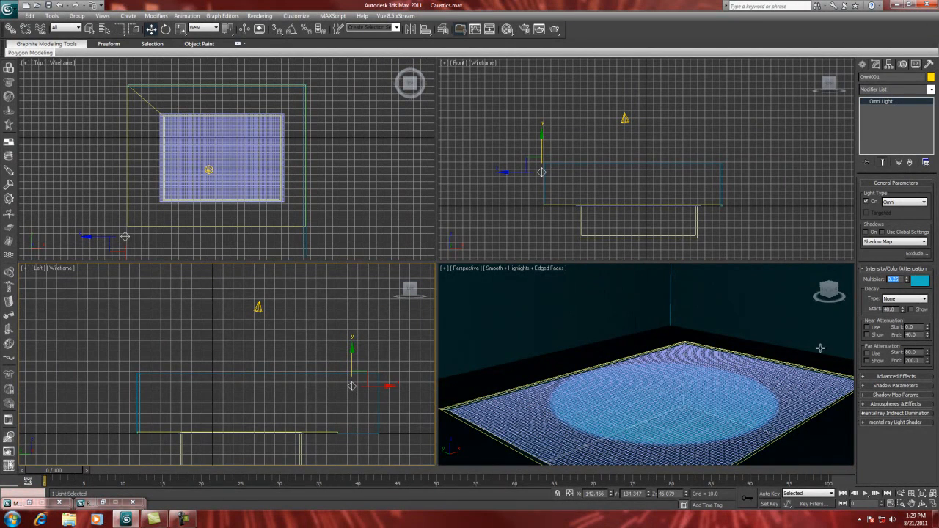
Change the omni light's color to a pale cyan-blue and render the Perspective view
left_click(918, 282)
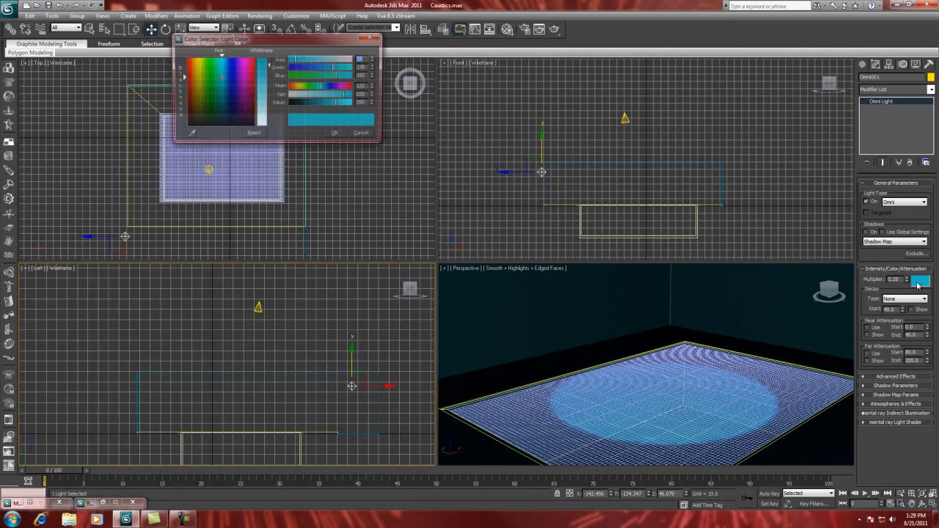
left_click_drag(270, 67, 266, 104)
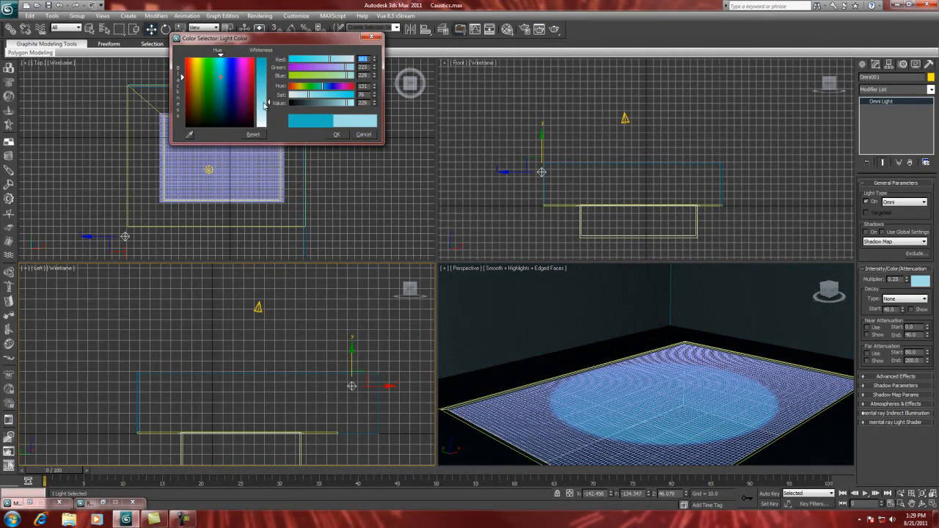
left_click(336, 136)
left_click(554, 30)
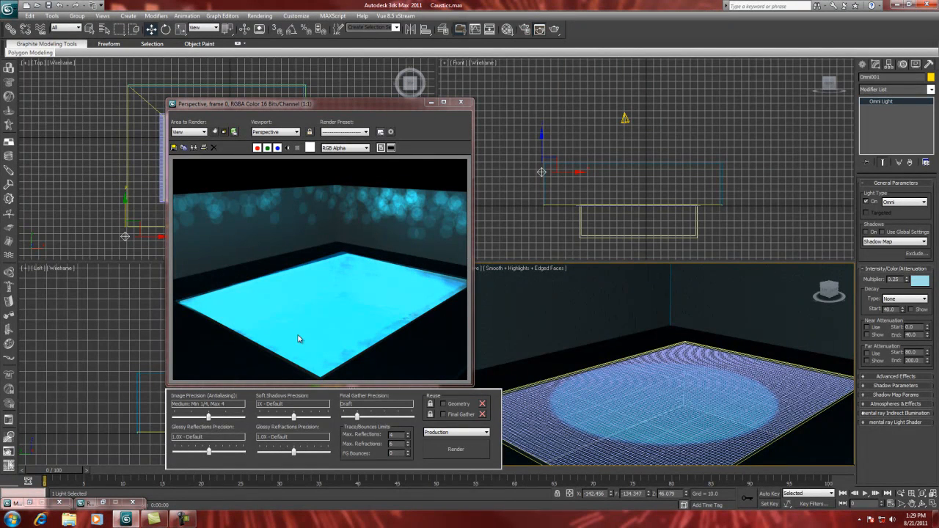
Raise the omni light to about Z 53.6, move it inside the deck corner to about X -128.6, Y -108.5, and render the Perspective view
left_click(461, 102)
left_click_drag(542, 140, 542, 135)
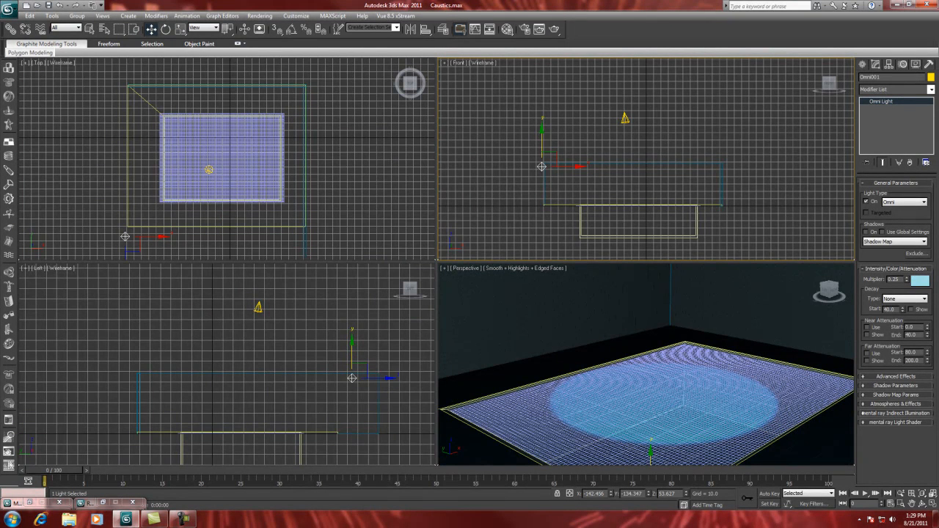
left_click(916, 254)
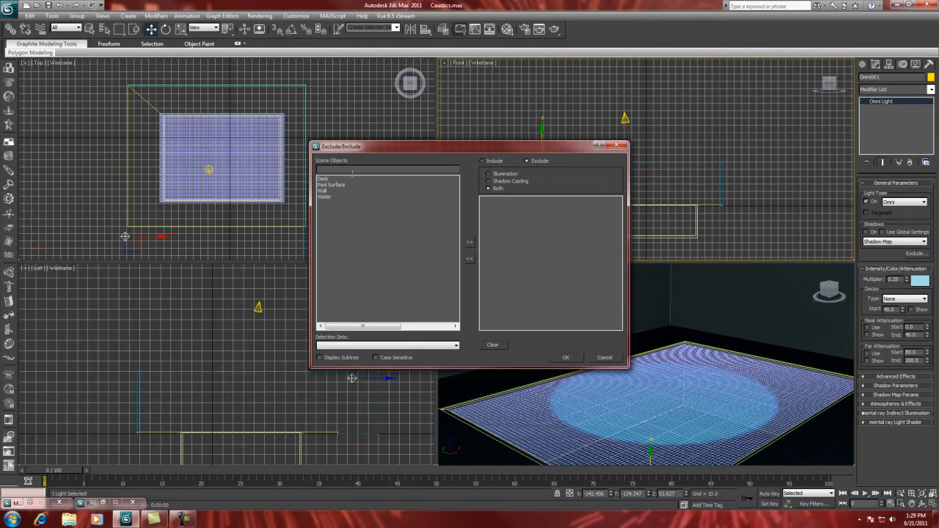
left_click(603, 358)
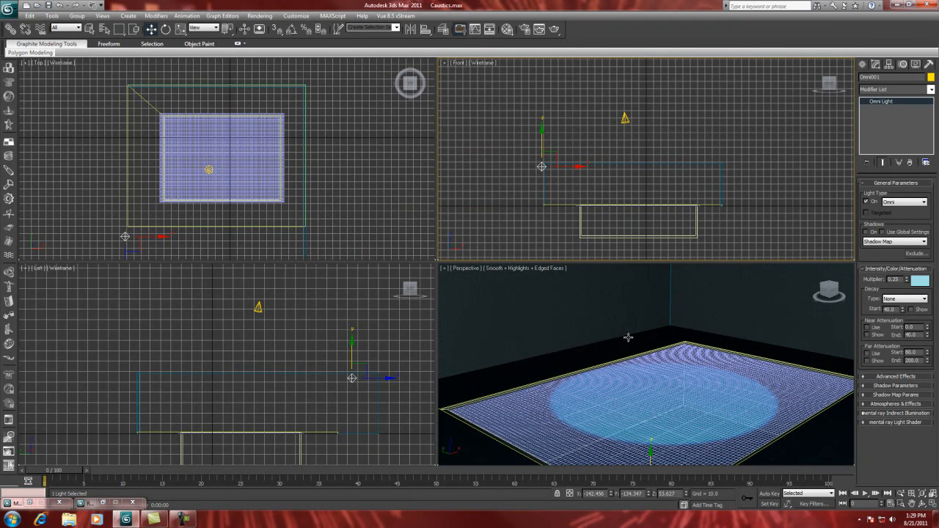
left_click_drag(138, 223, 147, 204)
right_click(568, 295)
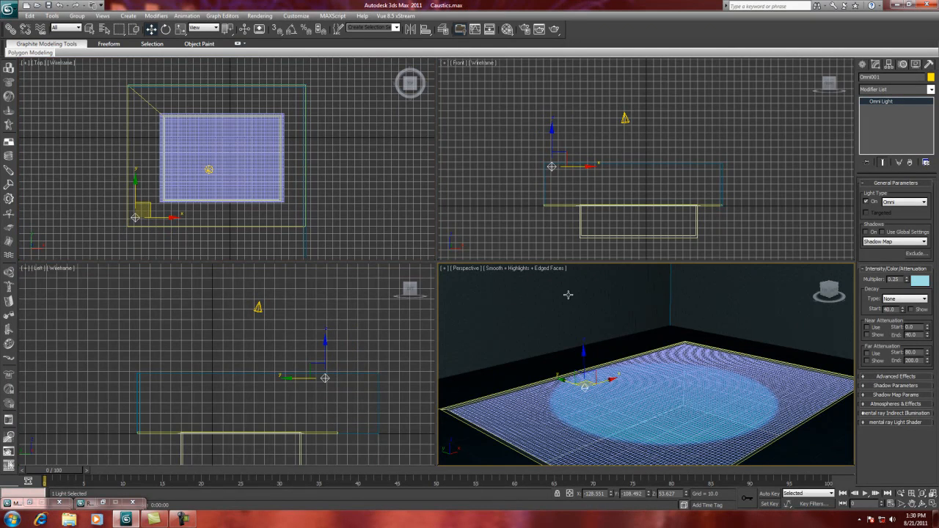
left_click(554, 29)
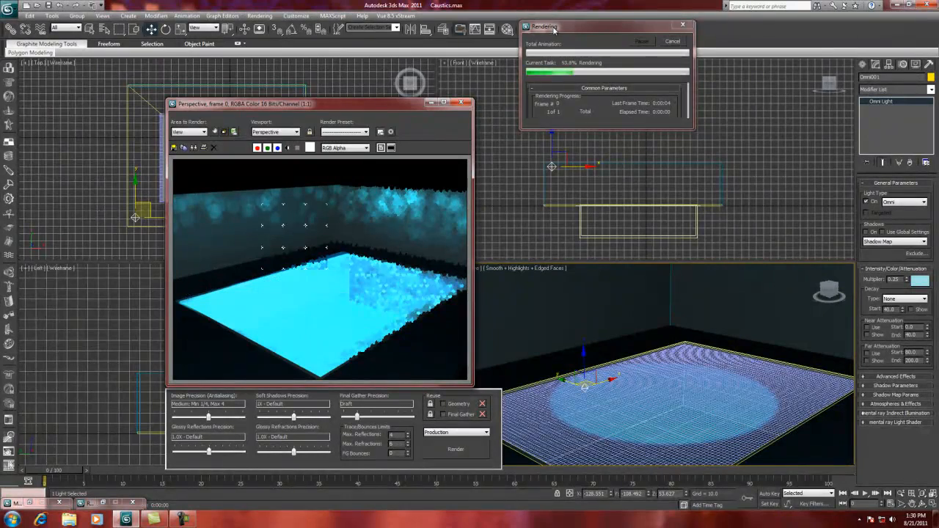
left_click(461, 103)
Set the omni light's intensity multiplier to 0.5 and render the Perspective view
double_click(891, 280)
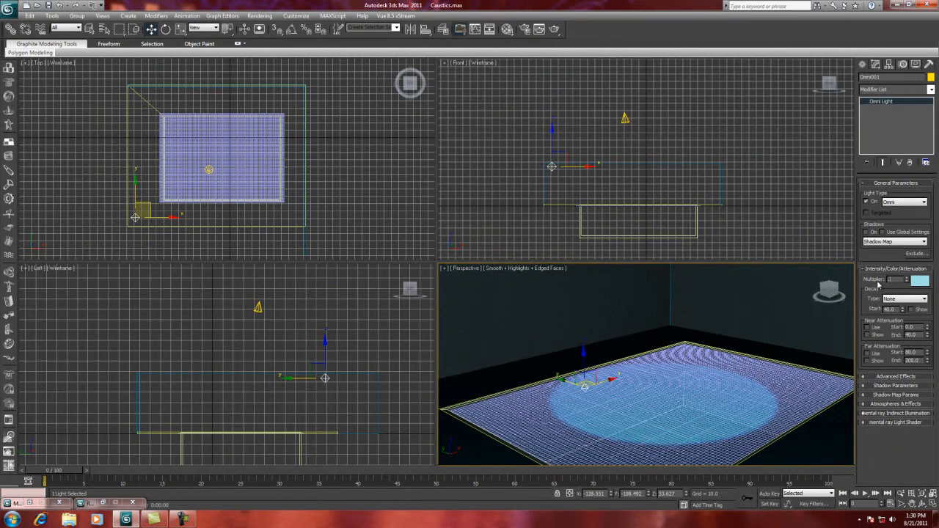
type("1")
key("Return")
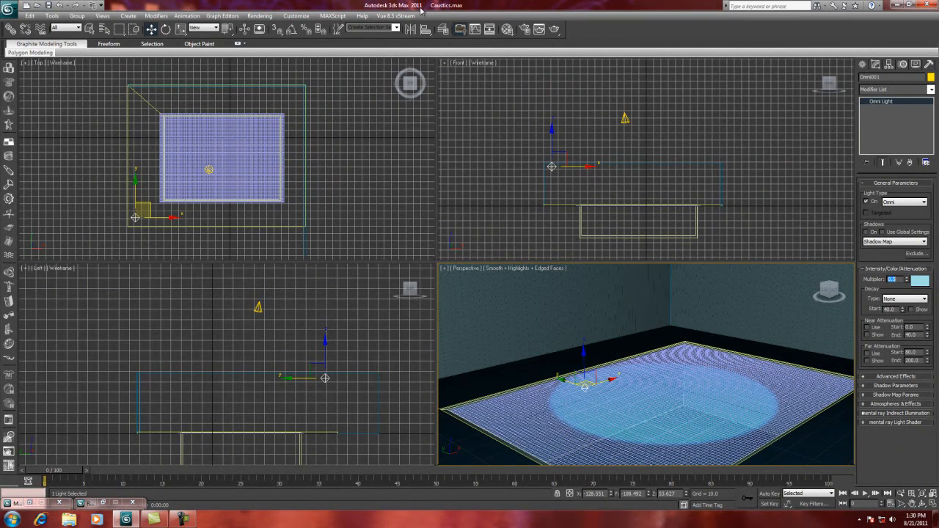
key("shift+q")
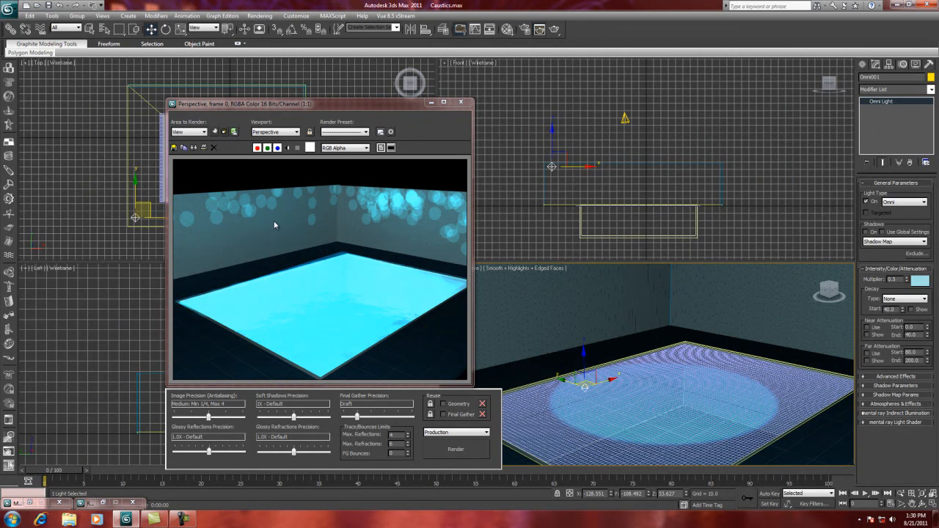
left_click(461, 102)
Enable the maximum sampling radius for mental ray caustics, set it to 100, and render the Perspective view
right_click(625, 119)
left_click(624, 119)
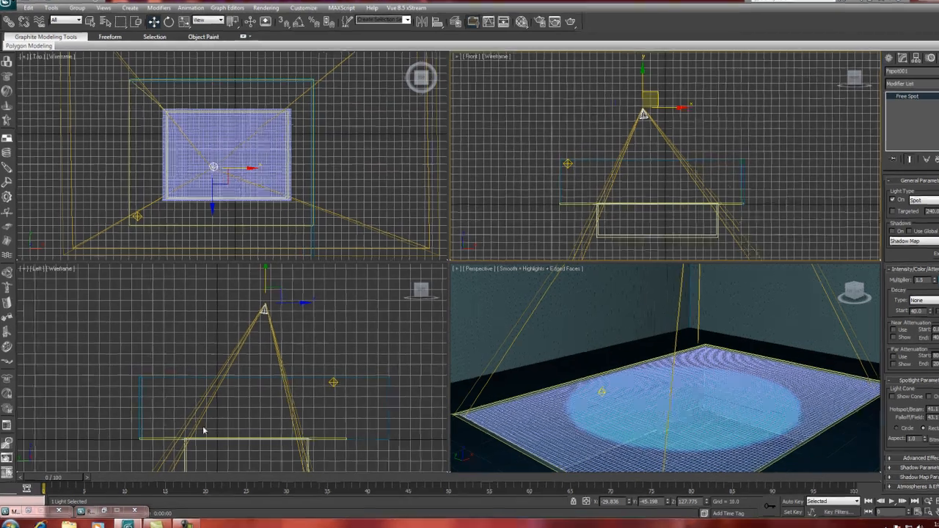
key("F10")
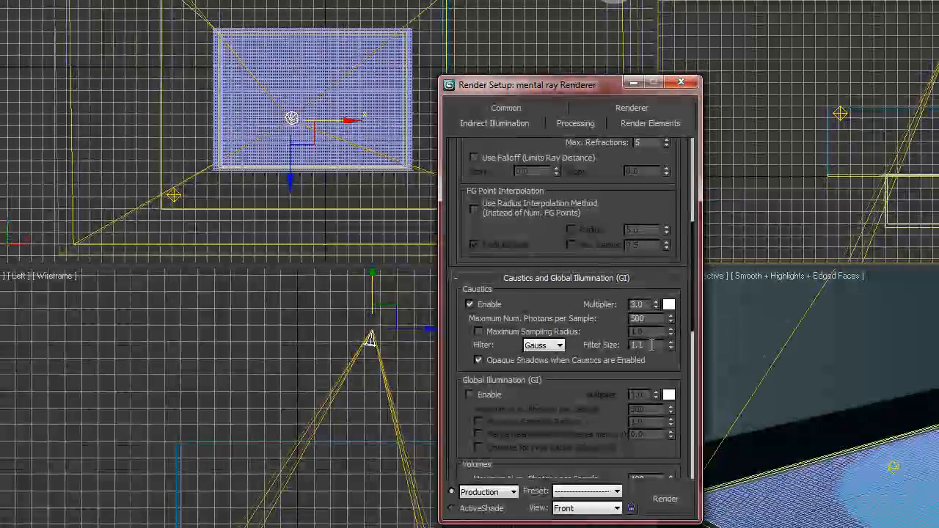
left_click(480, 332)
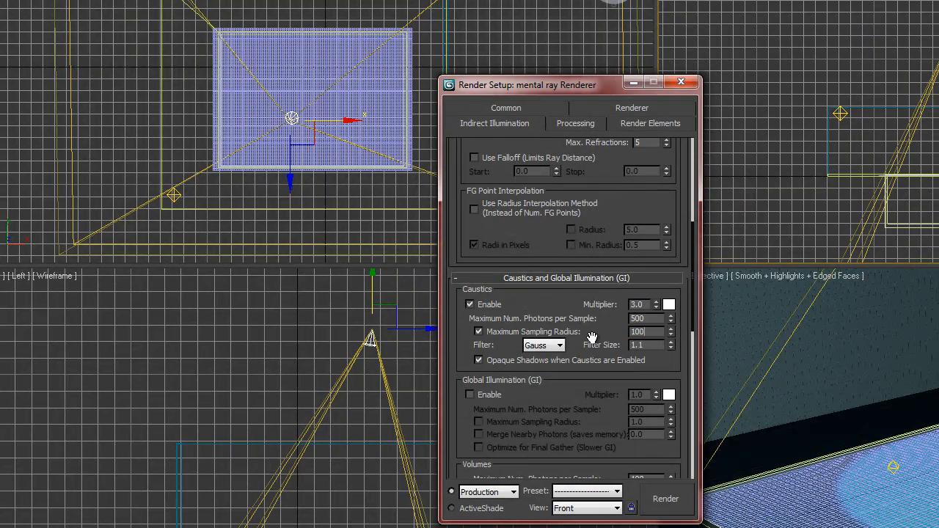
left_click(924, 160)
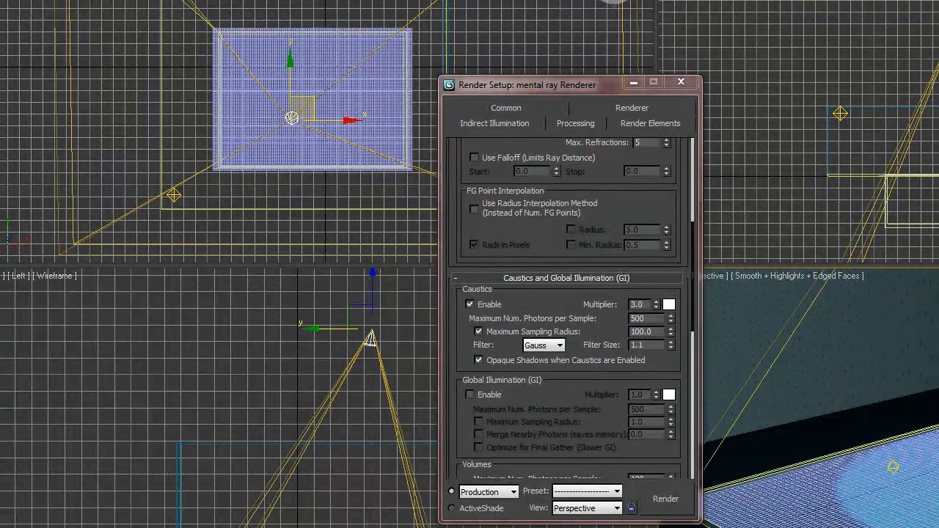
key("shift+q")
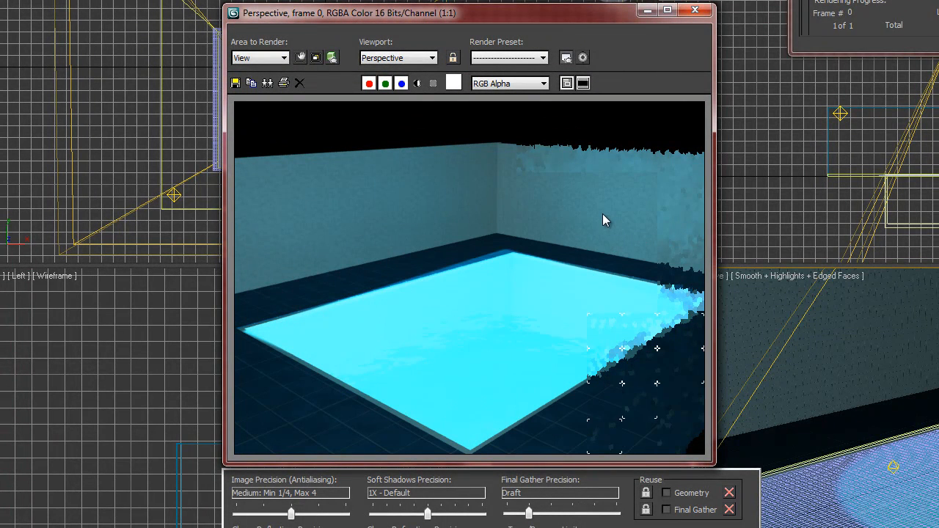
left_click(695, 10)
left_click(693, 13)
Try caustics maximum sampling radius values of 25 and 10, rendering the Perspective view with each
left_click(609, 337)
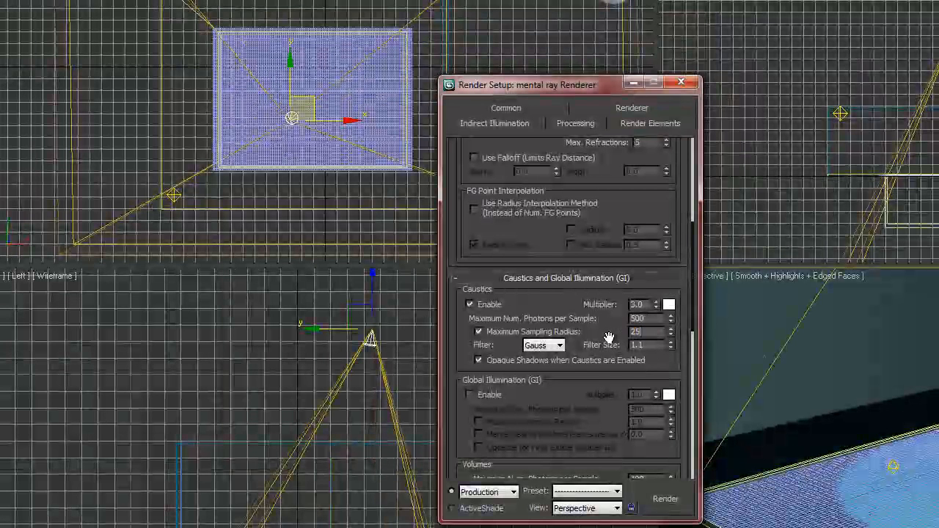
key("shift+q")
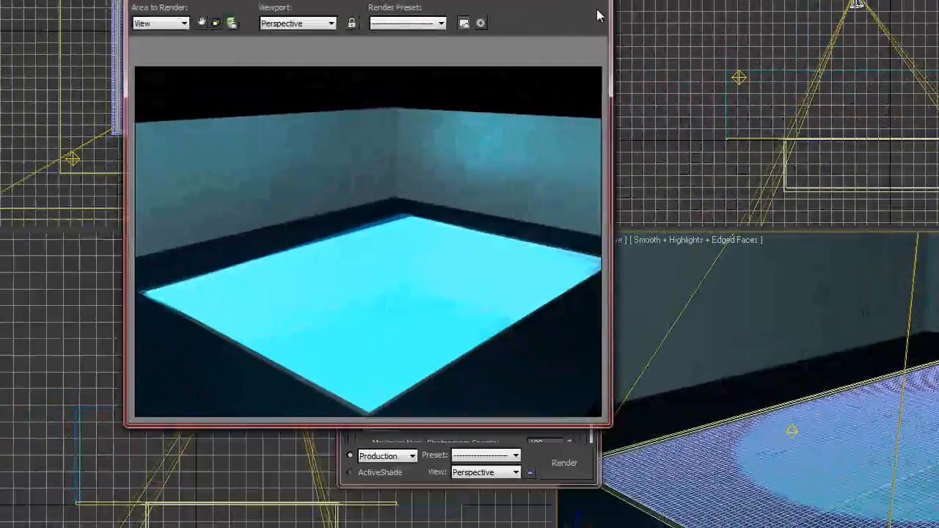
left_click(598, 15)
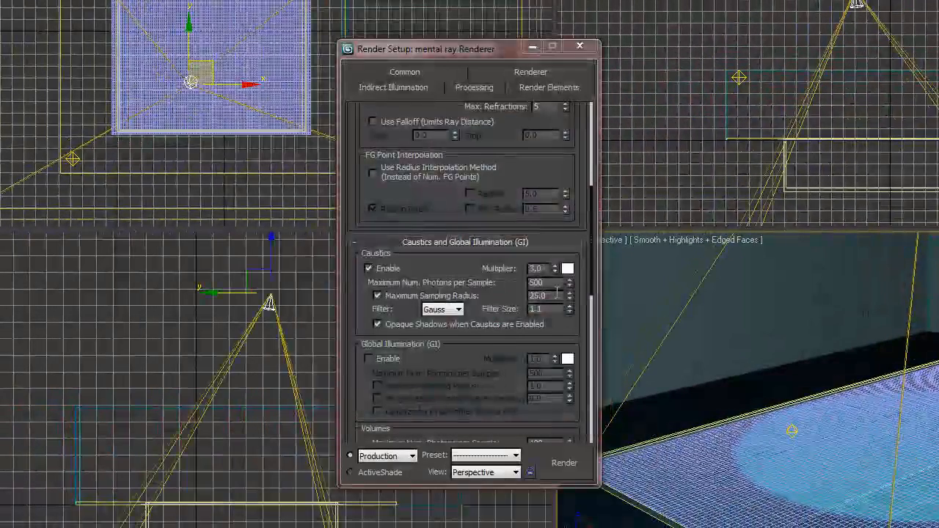
left_click_drag(549, 296, 505, 298)
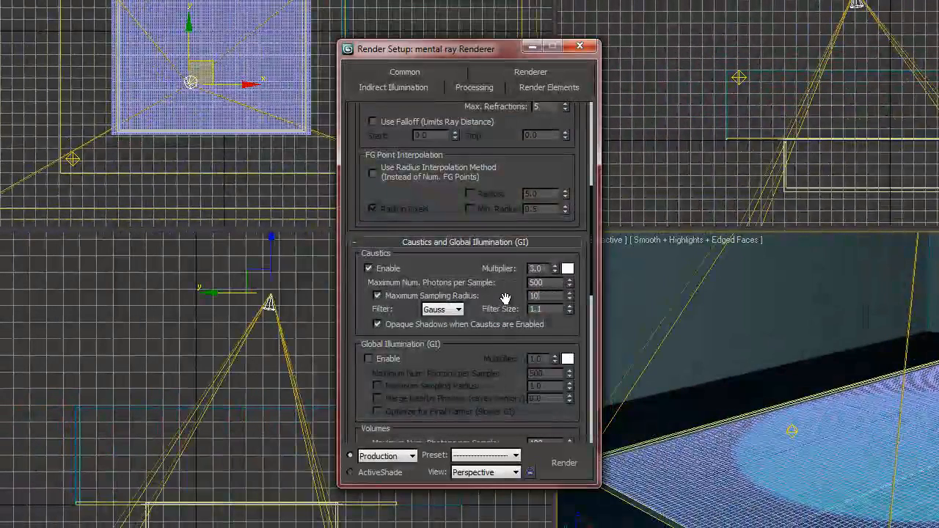
left_click(564, 463)
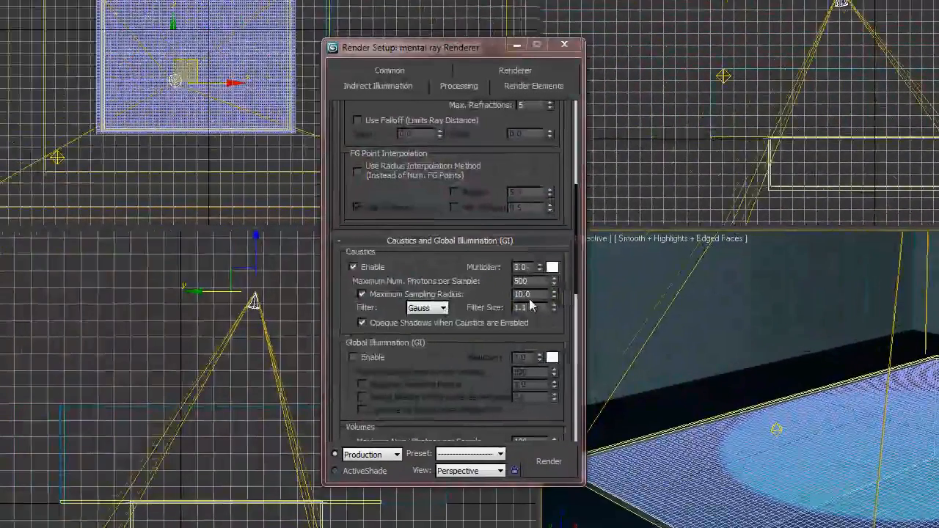
Set the caustics maximum sampling radius to 15 and the filter size to 18.9, and render the Perspective view
left_click(529, 296)
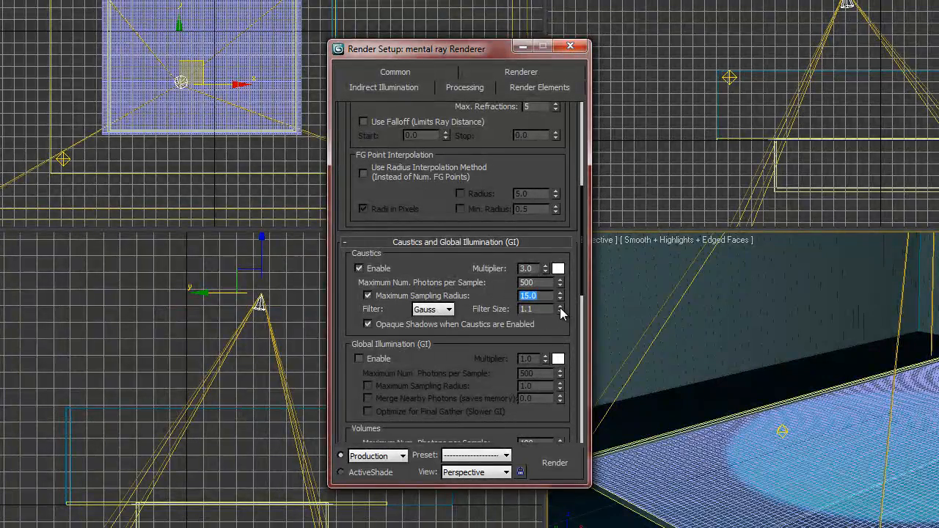
left_click(555, 463)
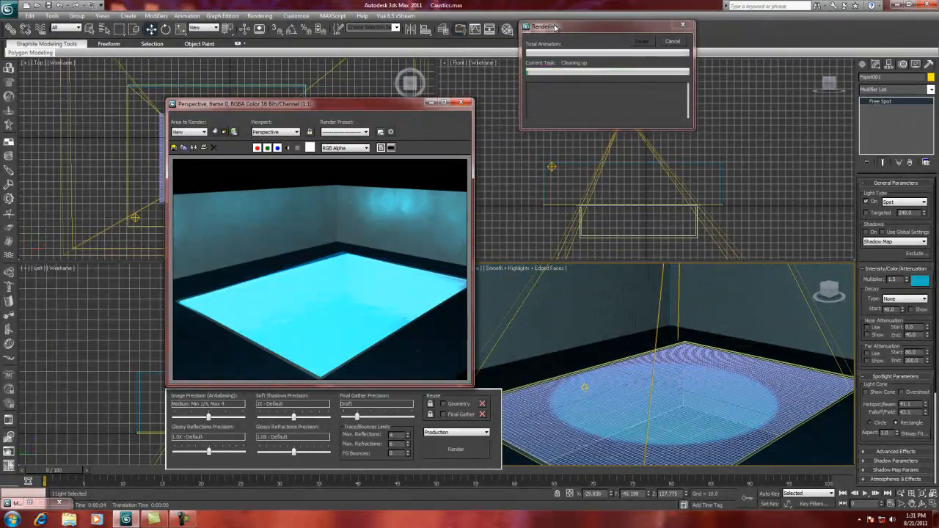
left_click(463, 103)
Apply a Displace modifier to the water plane
left_click_drag(404, 149, 354, 149)
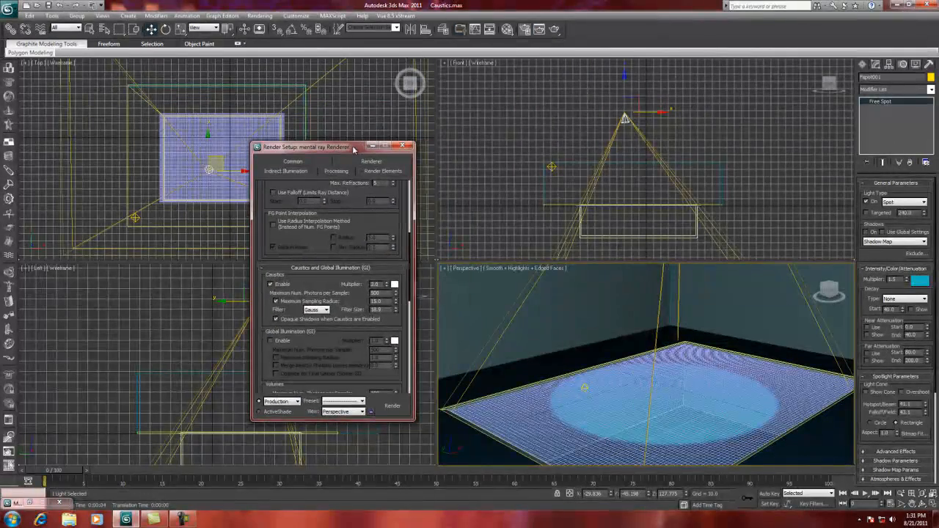
left_click(555, 412)
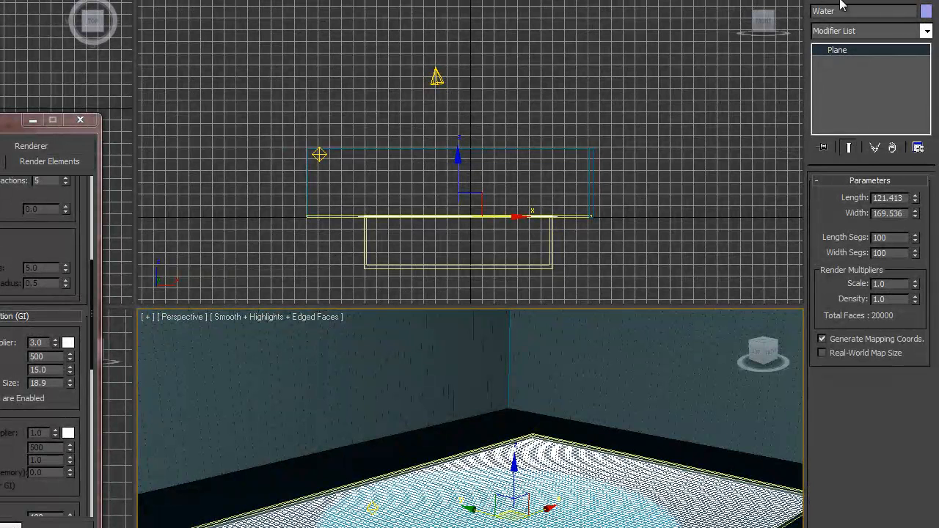
left_click(927, 31)
scroll(928, 128, "down", 2)
left_click_drag(928, 129, 929, 196)
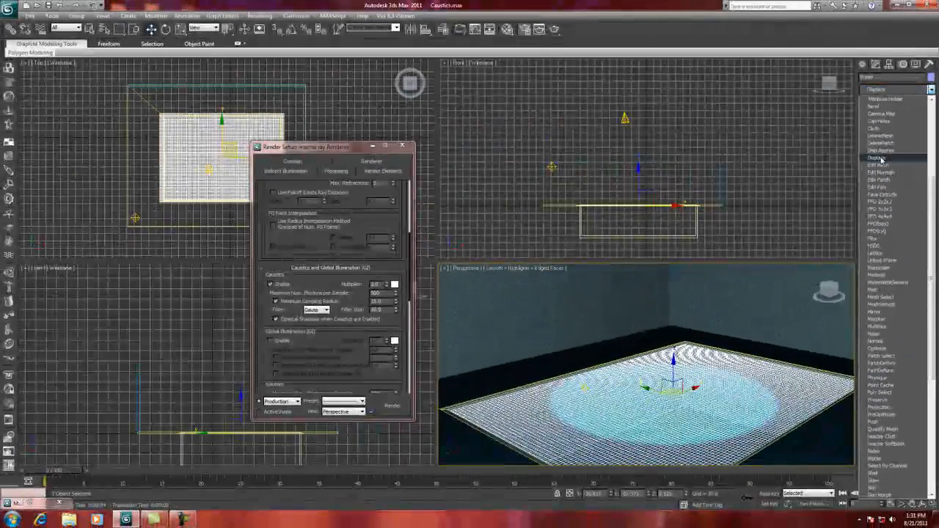
left_click(853, 146)
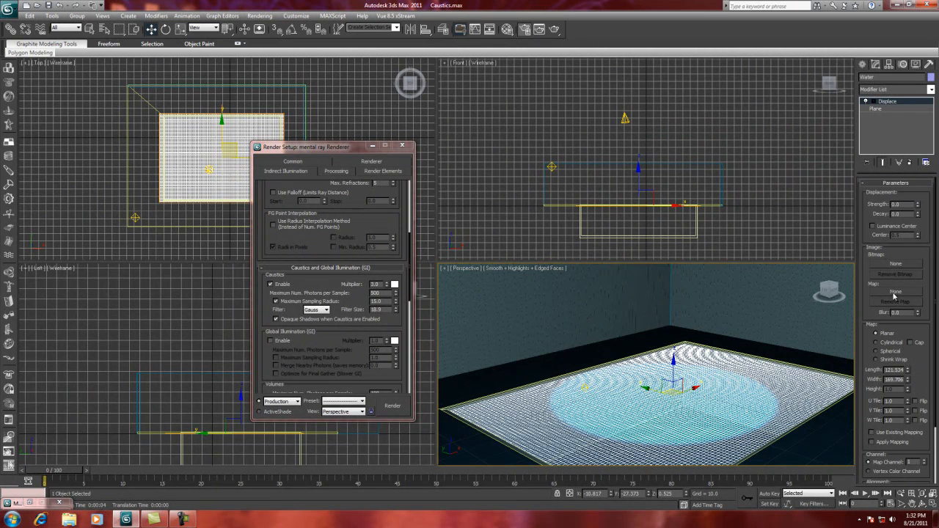
Assign a Noise map to the water's displacement, set the strength to about 6.1, and render the Perspective view
left_click(896, 292)
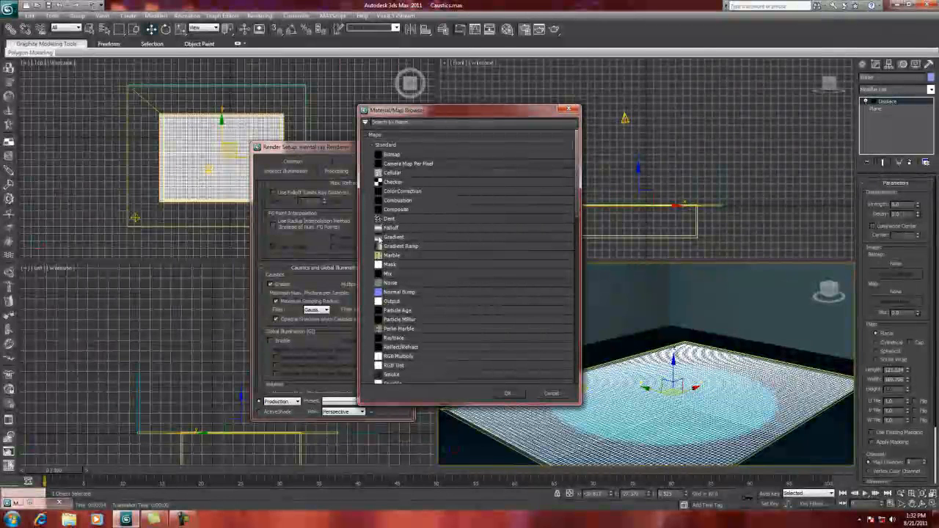
double_click(380, 283)
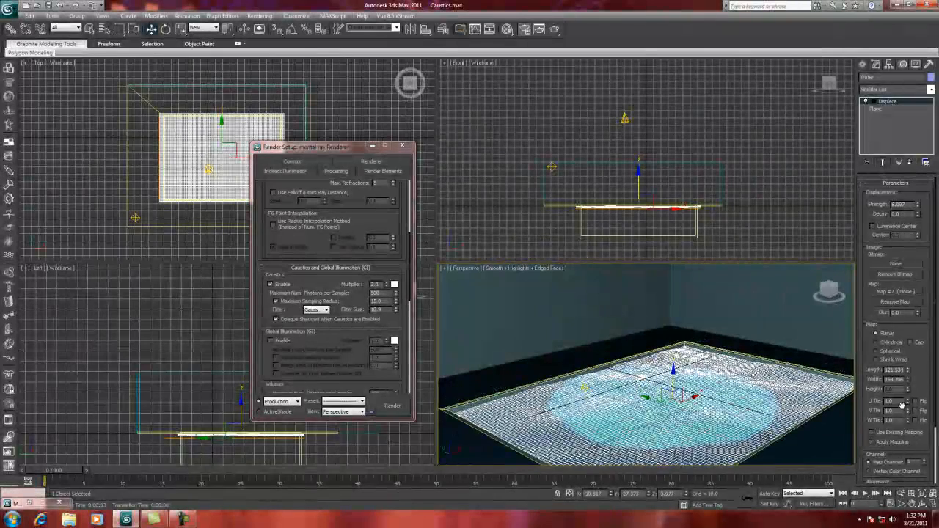
left_click_drag(911, 327, 908, 253)
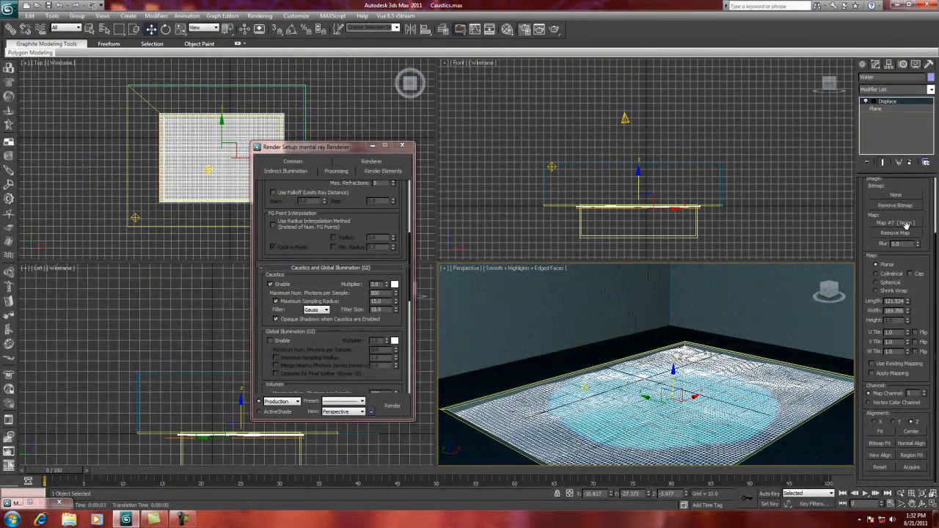
left_click(555, 30)
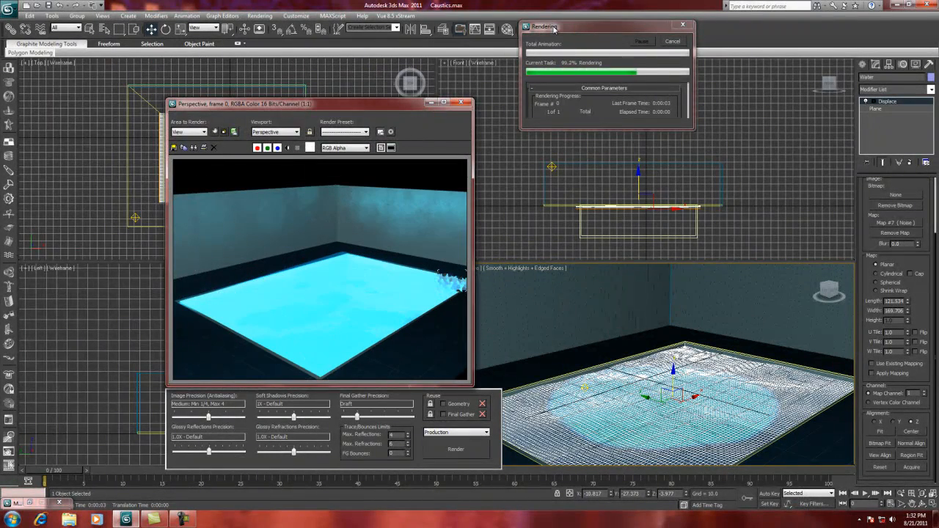
left_click(461, 102)
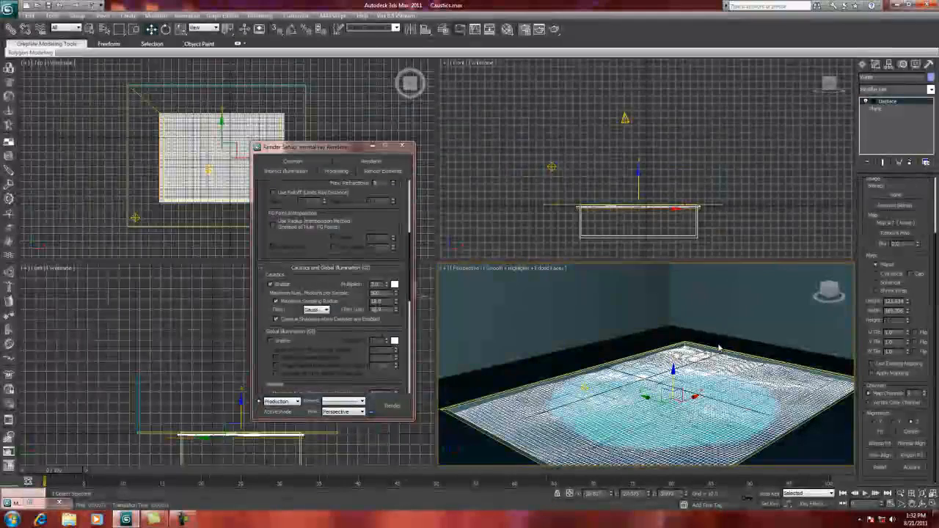
Add a Noise modifier to the water plane with Fractal enabled and a Z strength of 3
left_click(931, 89)
left_click_drag(931, 103, 926, 277)
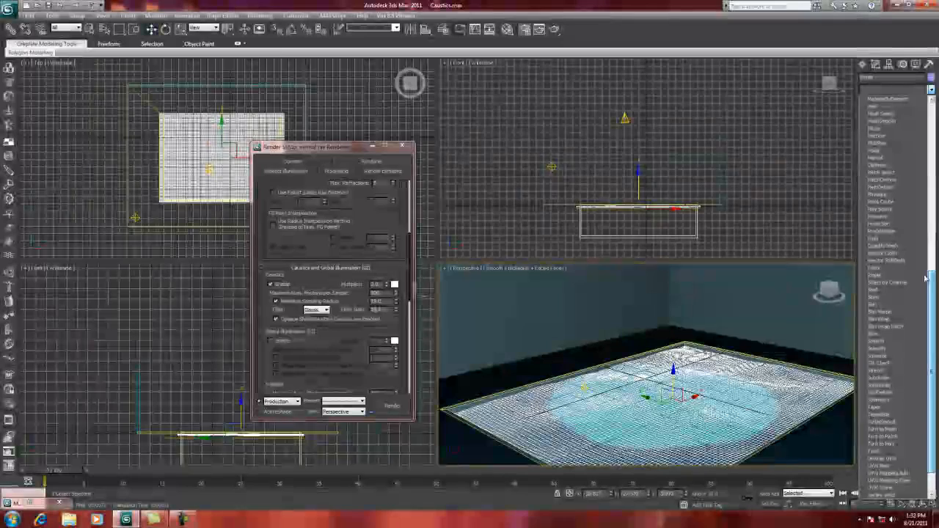
left_click(881, 153)
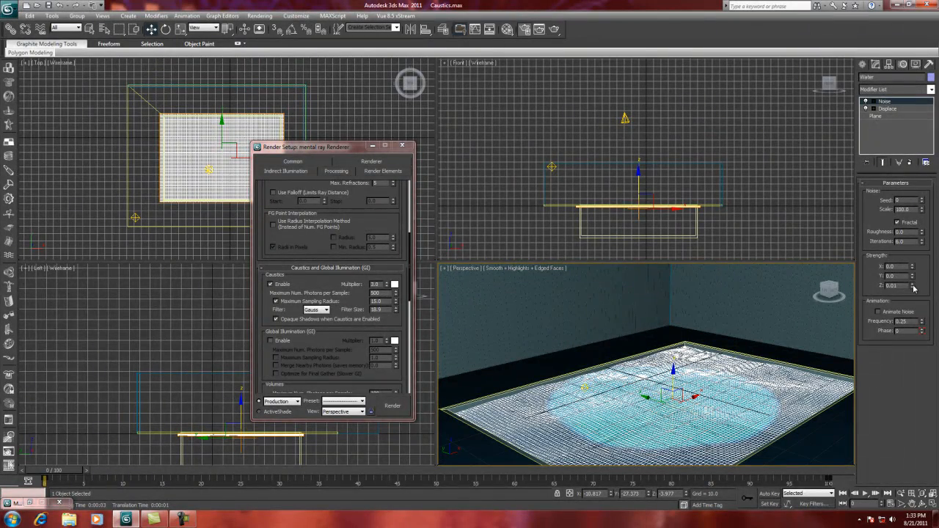
left_click_drag(914, 277, 912, 134)
Adjust the Noise modifier's X and Y strengths on the water, trying 25 and reducing both to 10
double_click(899, 267)
type("2.5")
key("Return")
key("Tab")
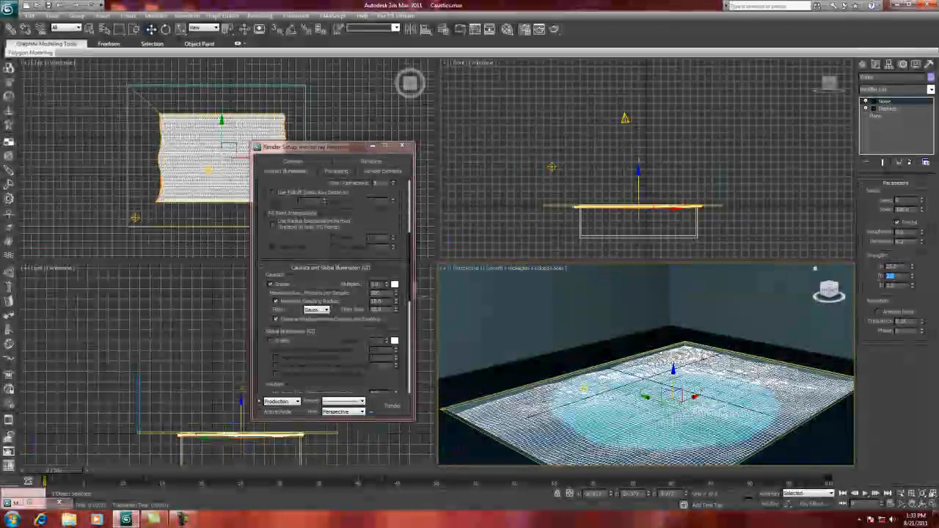
type("25")
key("Return")
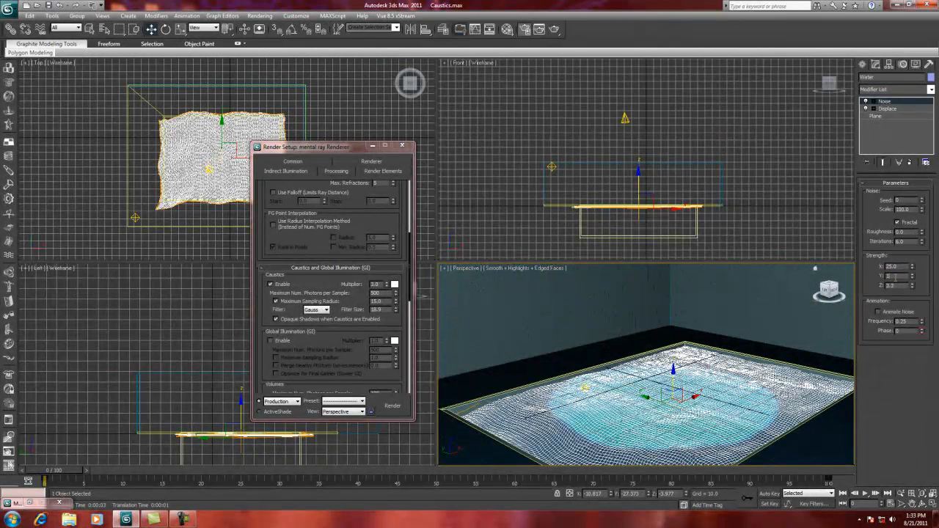
type("2.5")
key("Return")
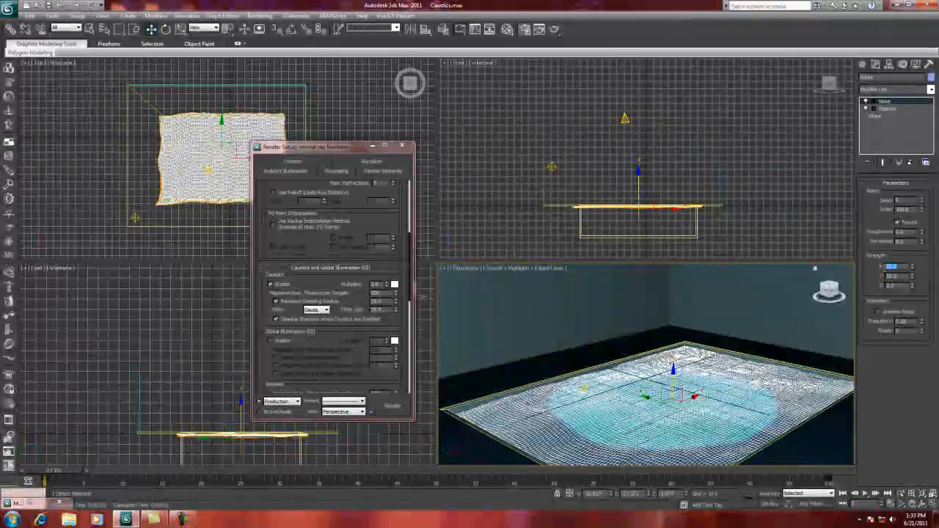
key("shift+Tab")
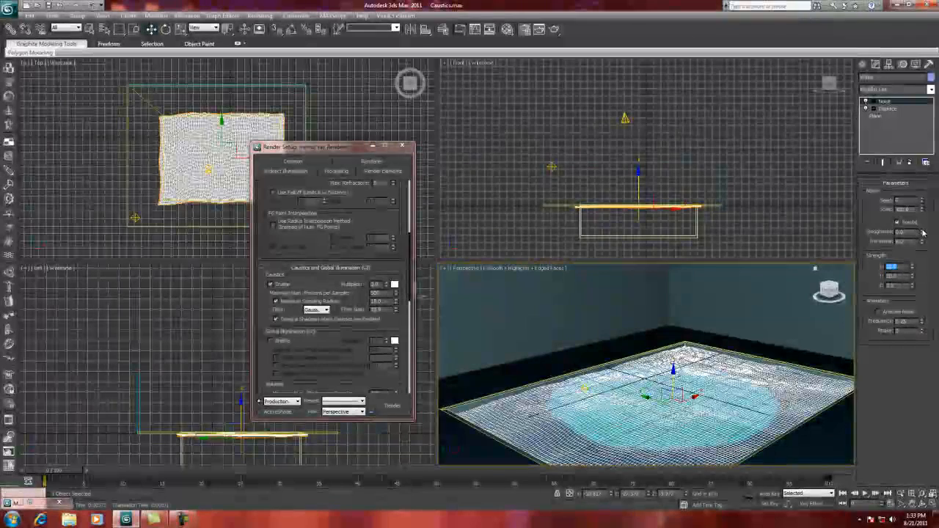
Set the water's Noise modifier roughness to about 0.285 and render the Perspective view
left_click_drag(922, 232, 923, 206)
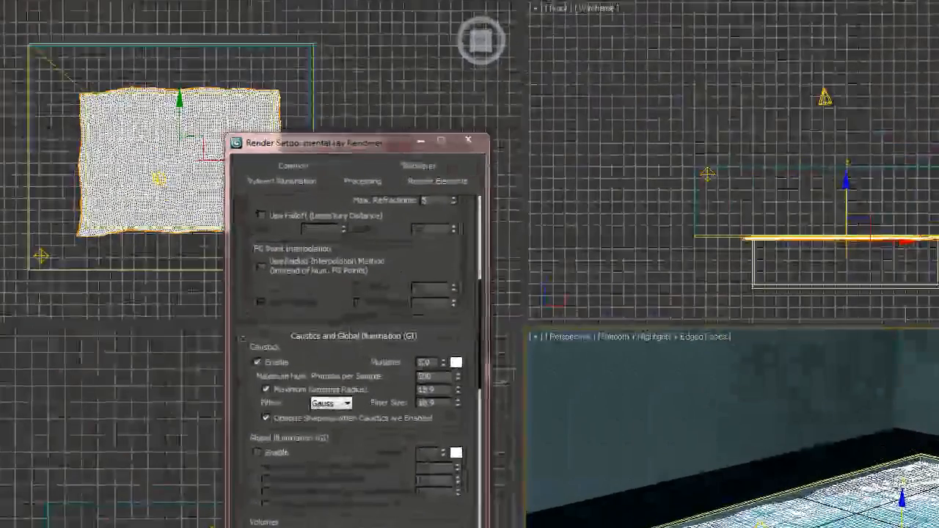
key("shift+q")
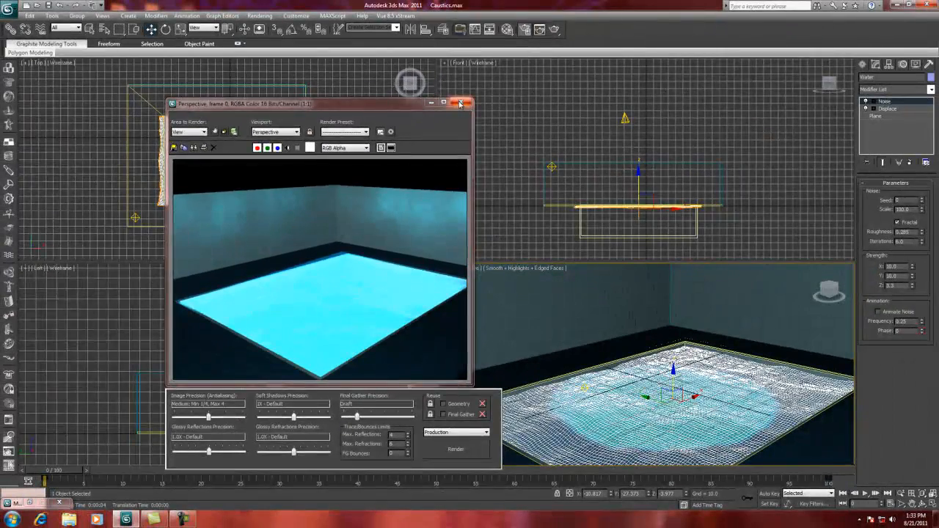
left_click(465, 98)
Set the intensity multiplier of the spotlight above the pool to 1, and minimize the render settings
left_click(624, 119)
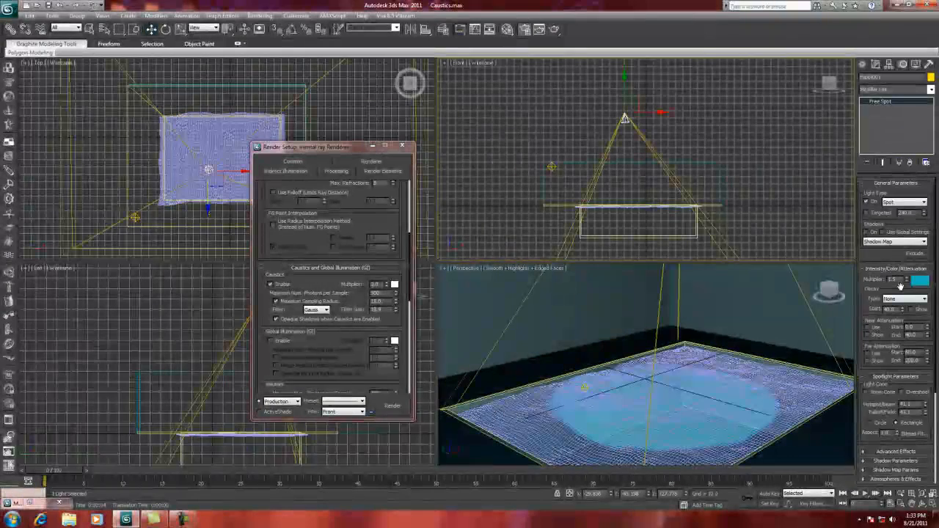
key("Return")
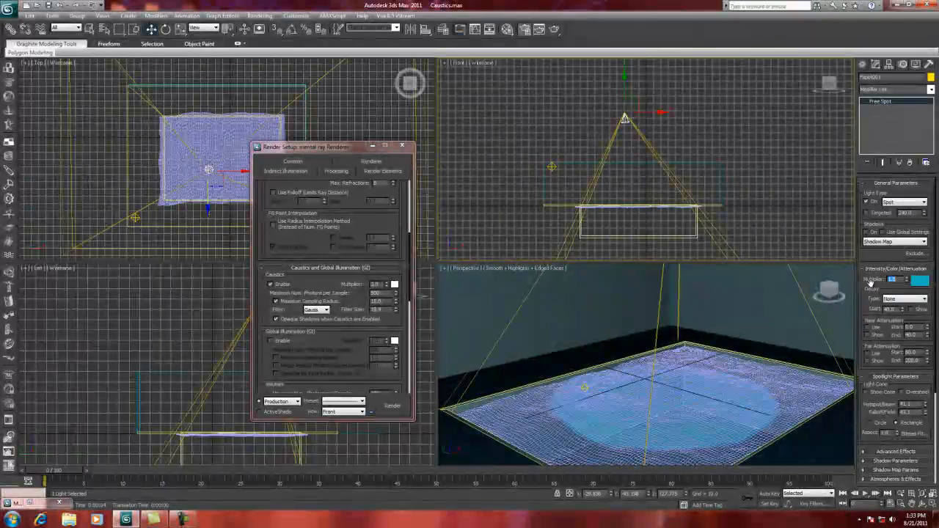
type("1")
key("Return")
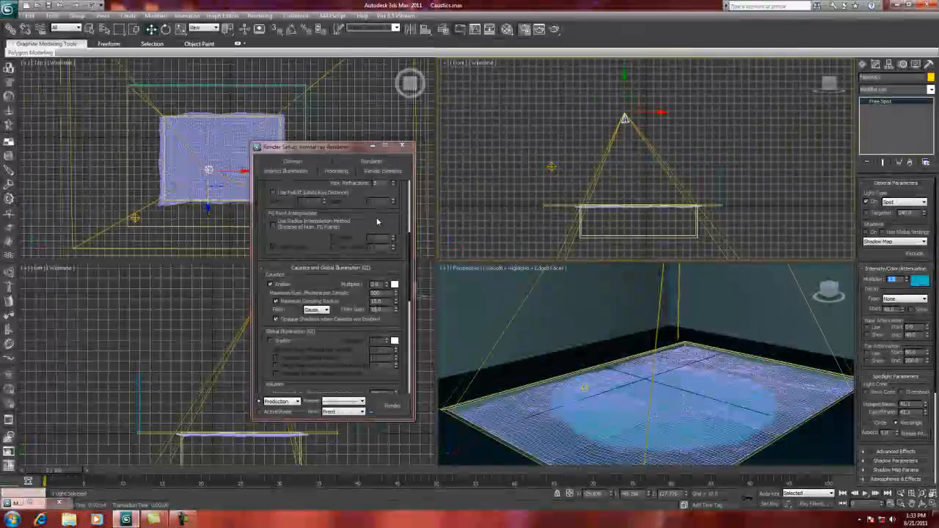
left_click(372, 146)
Select the water and lower its material's self-illumination to 9
left_click(580, 411)
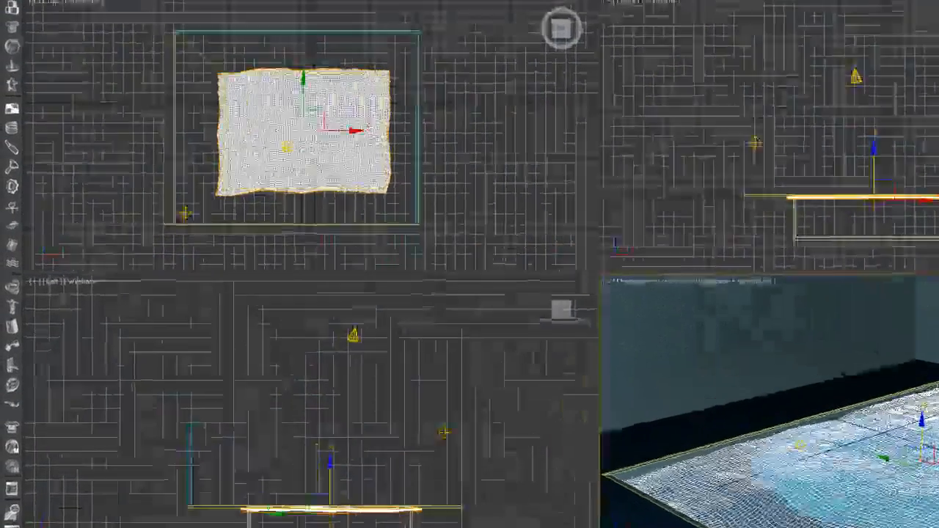
key("m")
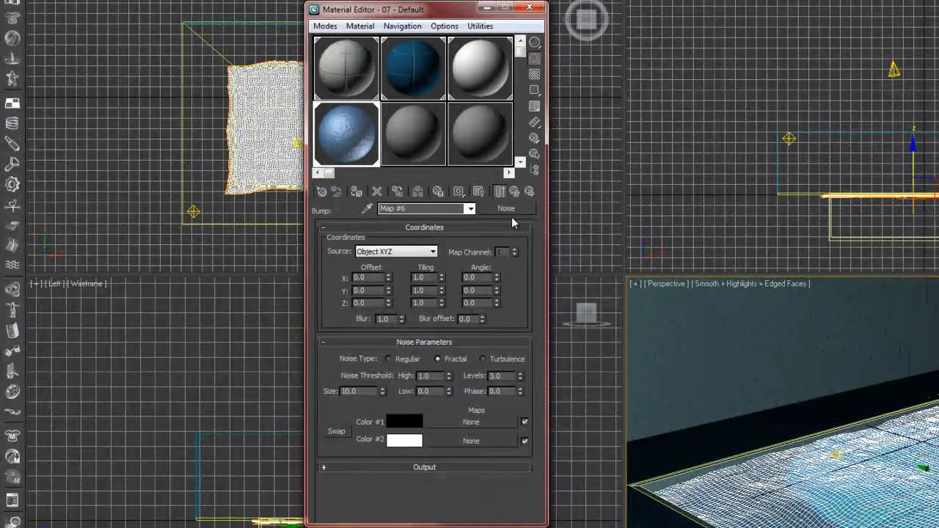
left_click(516, 193)
left_click_drag(510, 237, 508, 411)
left_click_drag(437, 317, 444, 110)
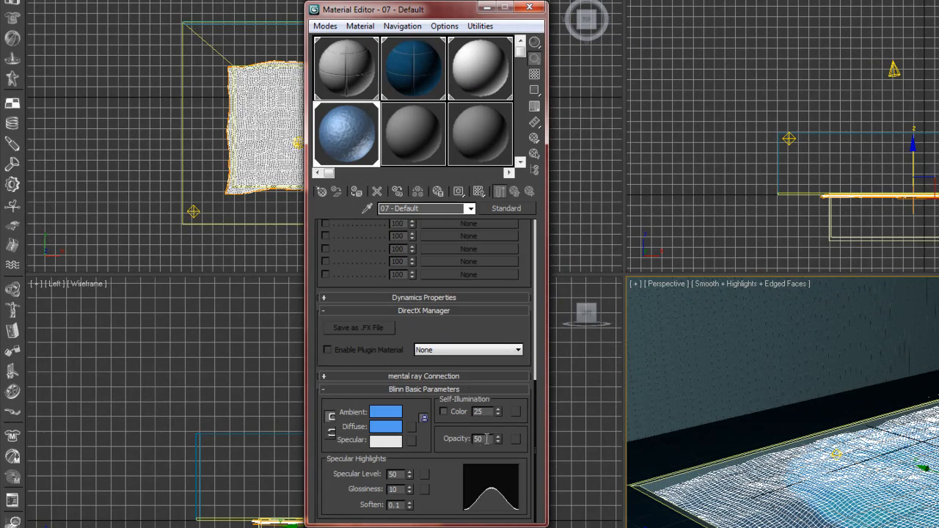
left_click_drag(497, 425, 496, 428)
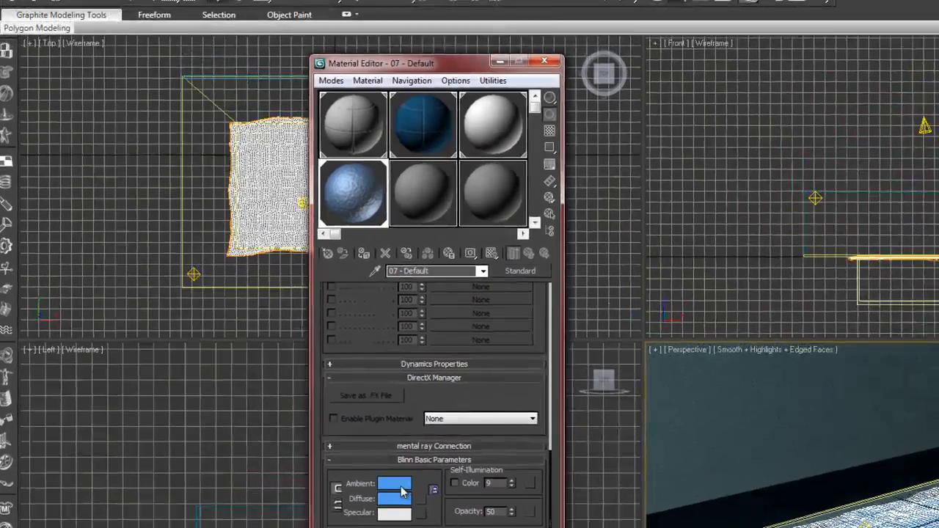
Change the water material's ambient and diffuse colour to a lighter cyan-blue and render the Perspective view
left_click(385, 412)
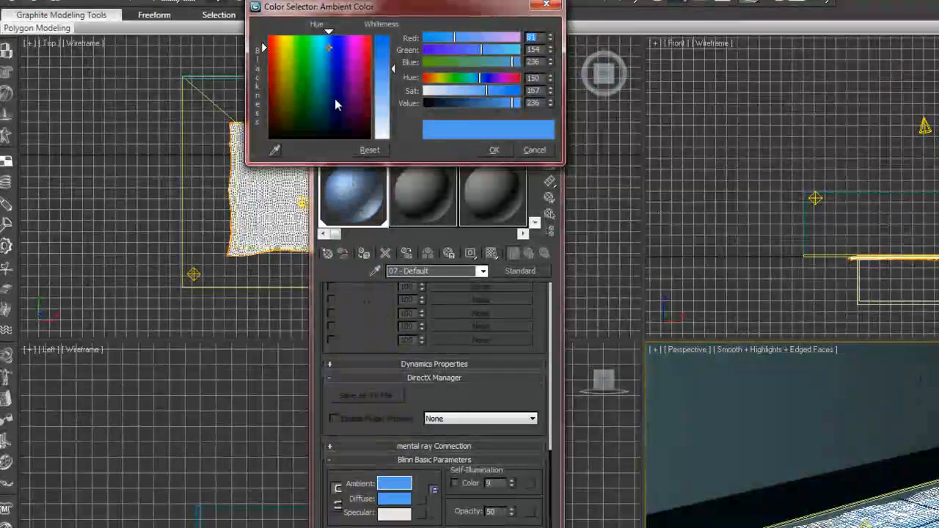
left_click(317, 82)
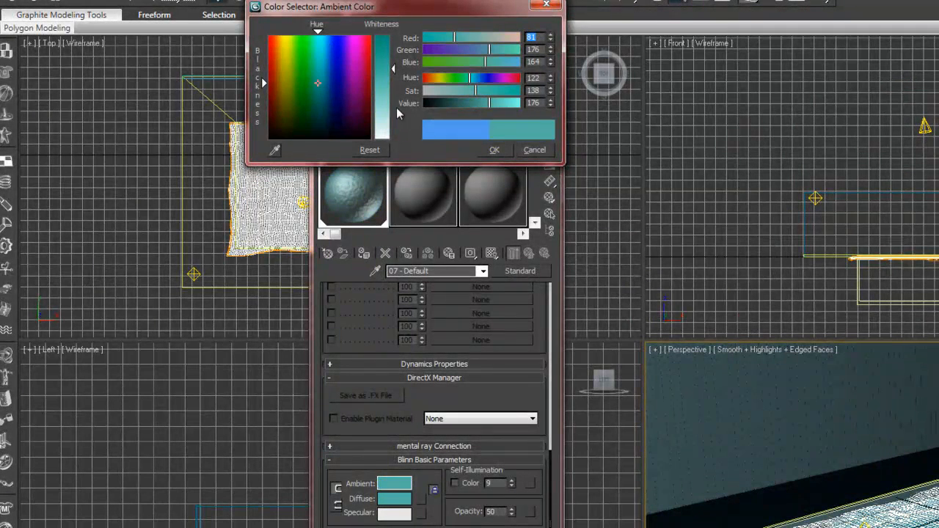
left_click(327, 59)
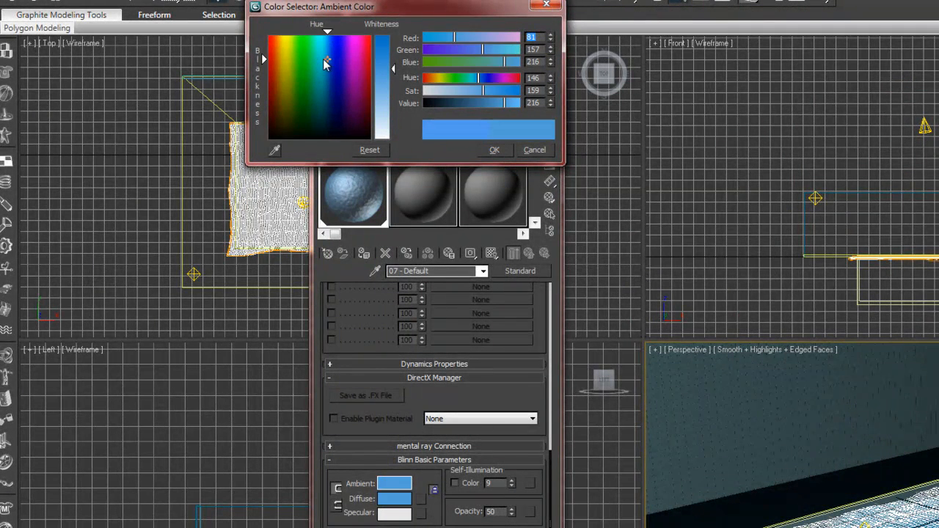
left_click(326, 70)
left_click(495, 150)
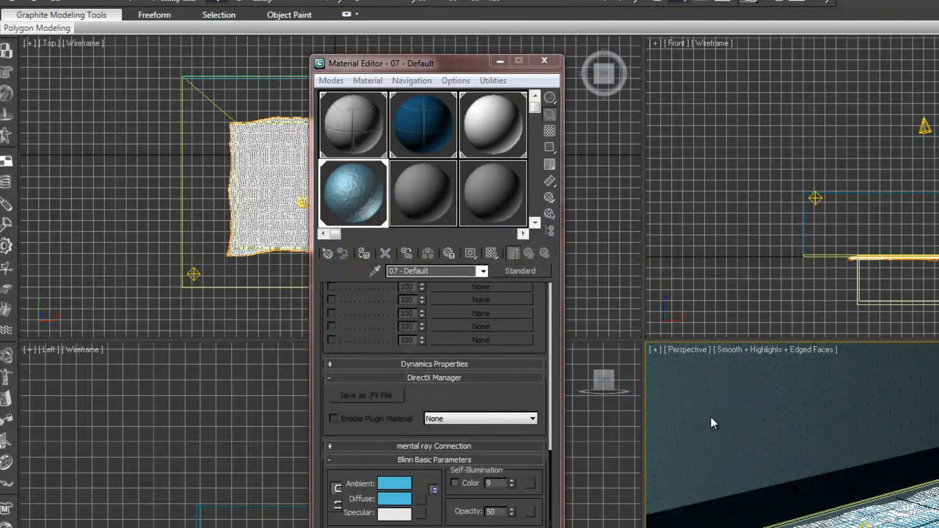
key("shift+q")
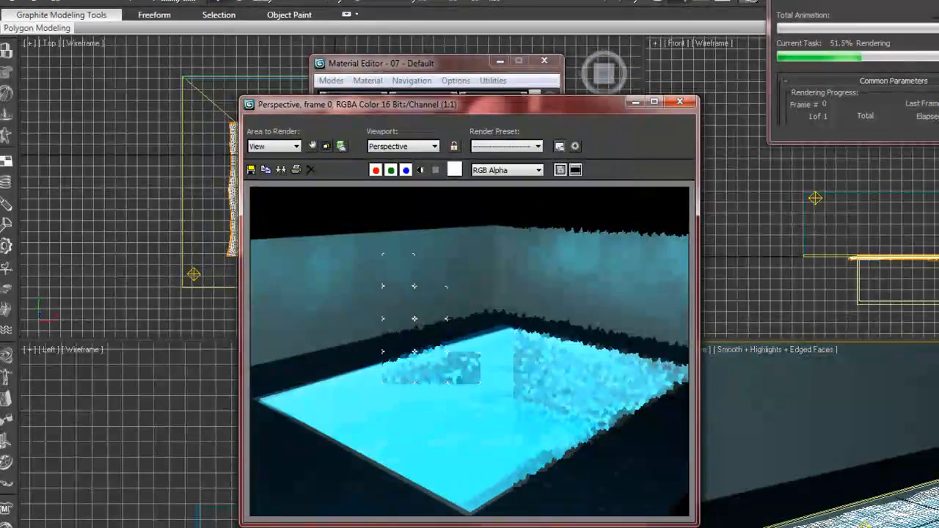
left_click(680, 102)
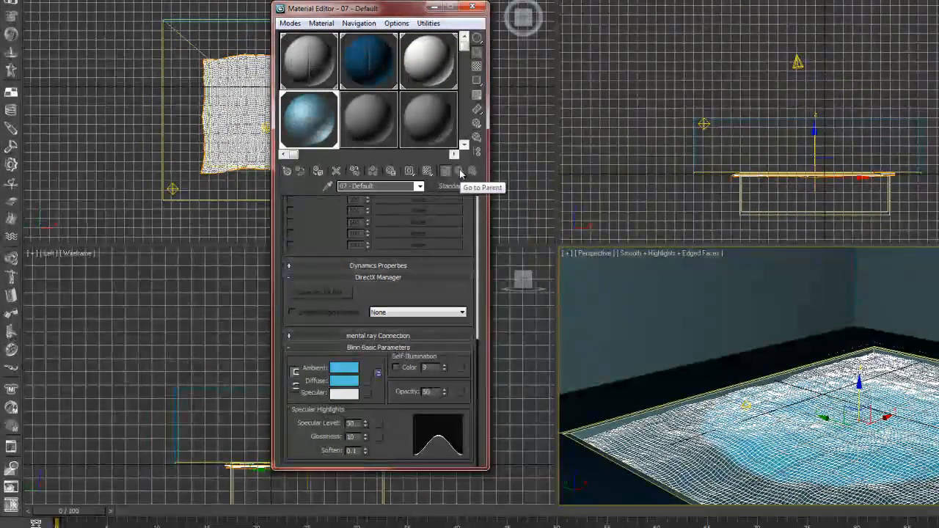
Raise the water material's bump amount to 205 and render the Perspective view
left_click_drag(441, 300, 441, 491)
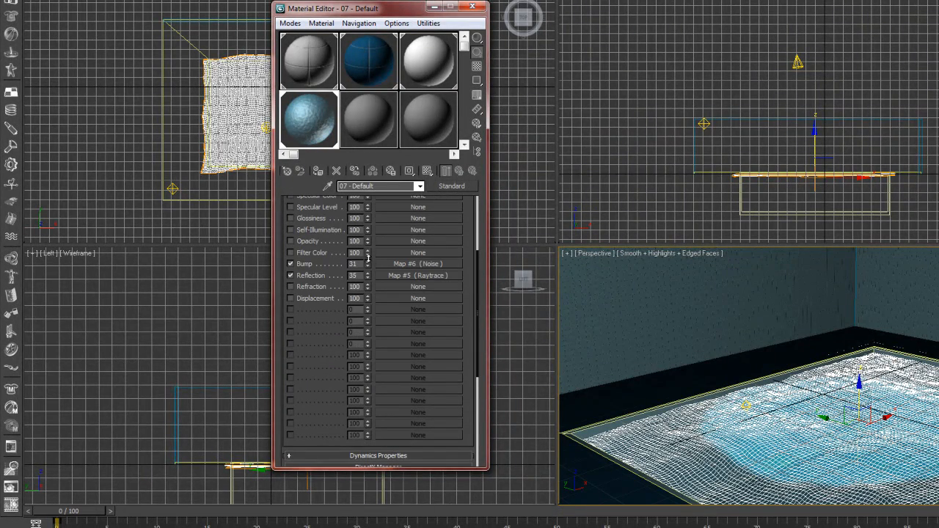
left_click_drag(378, 203, 378, 169)
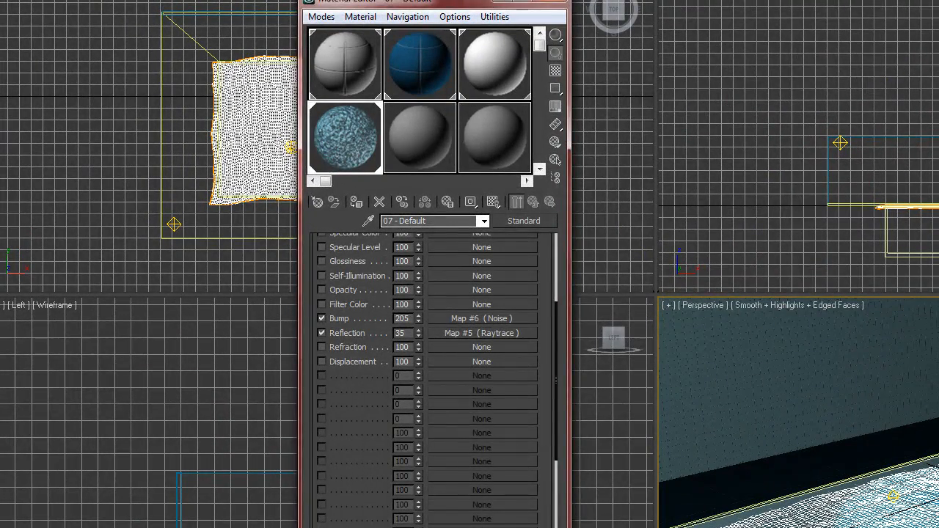
key("shift+q")
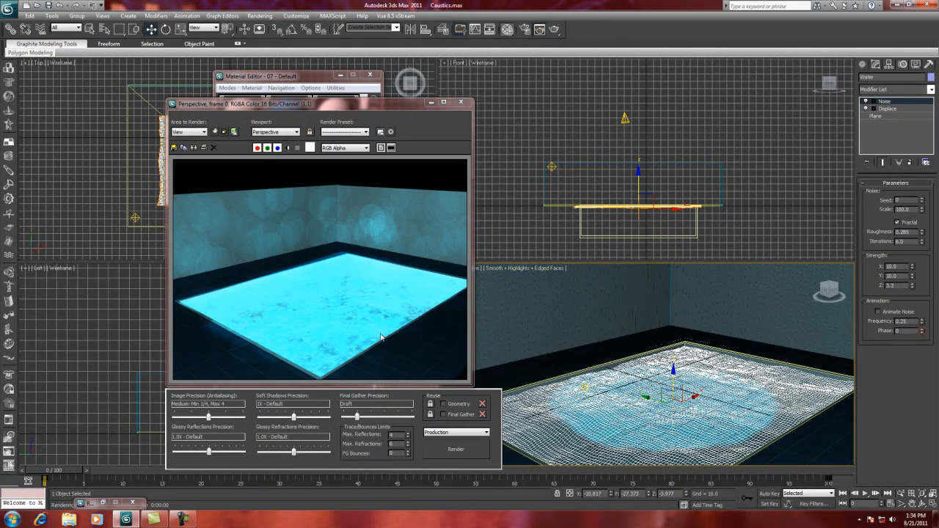
left_click(461, 102)
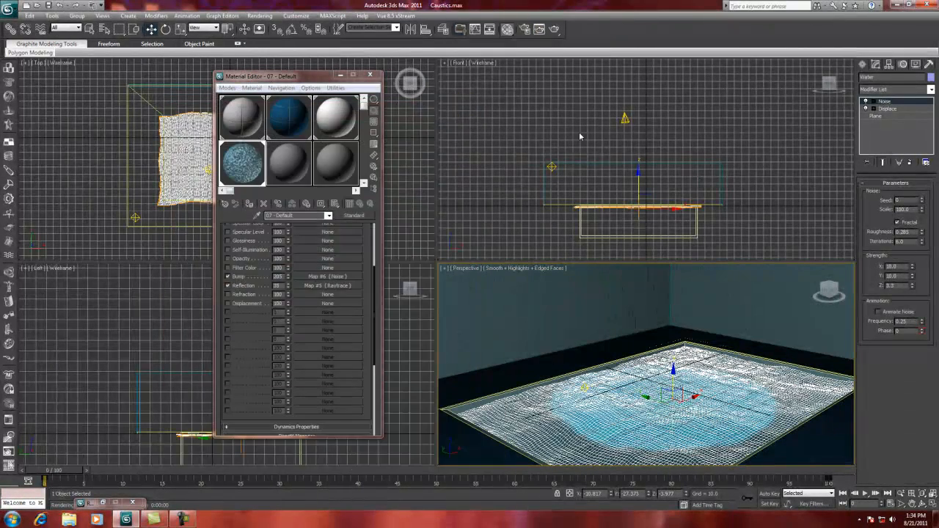
Set the caustics to 300 maximum photons per sample with a maximum sampling radius of 25, and render the Perspective view
left_click(624, 119)
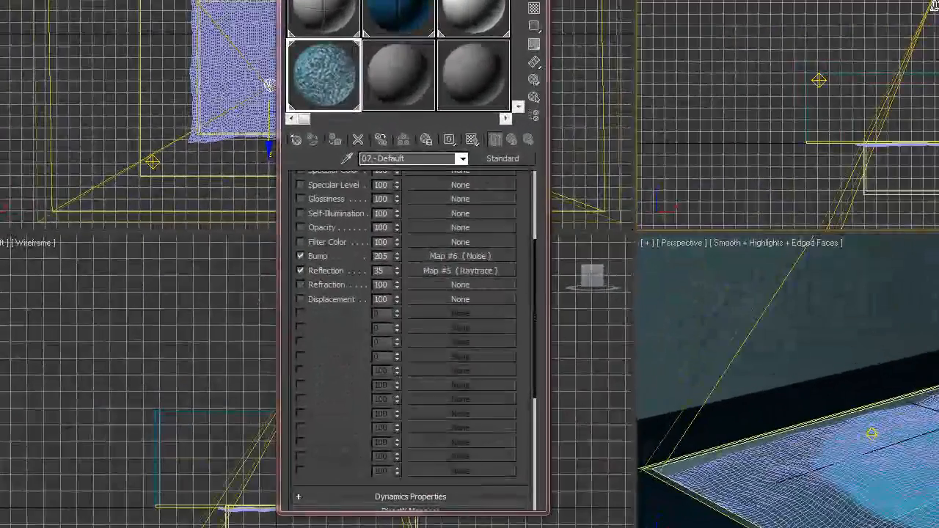
key("F10")
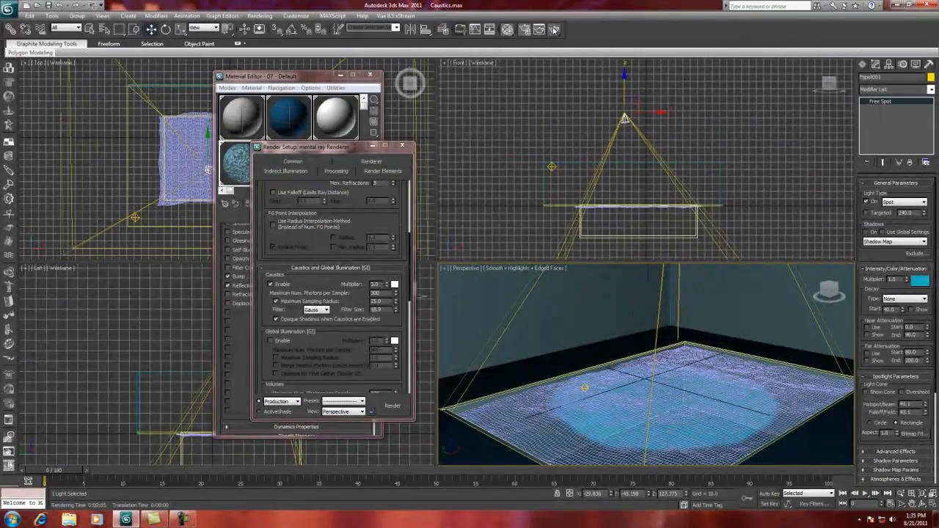
left_click(554, 29)
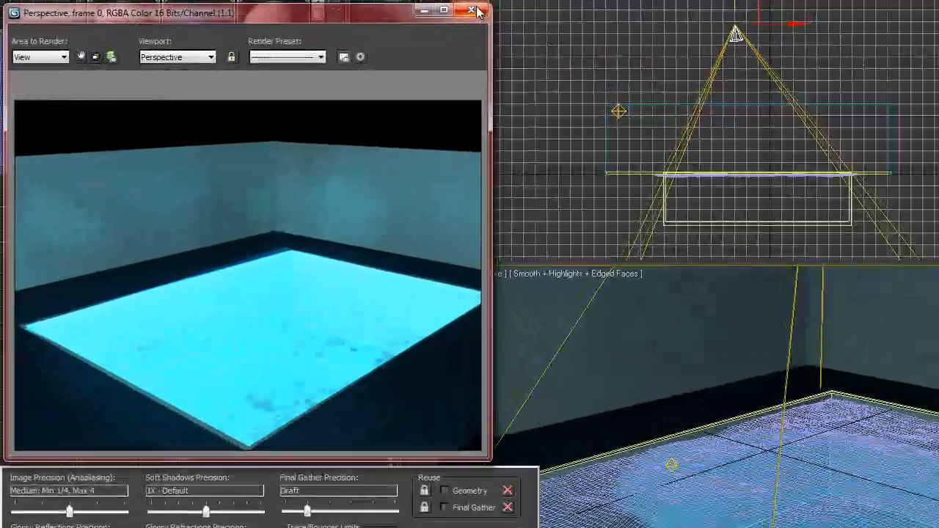
left_click(476, 11)
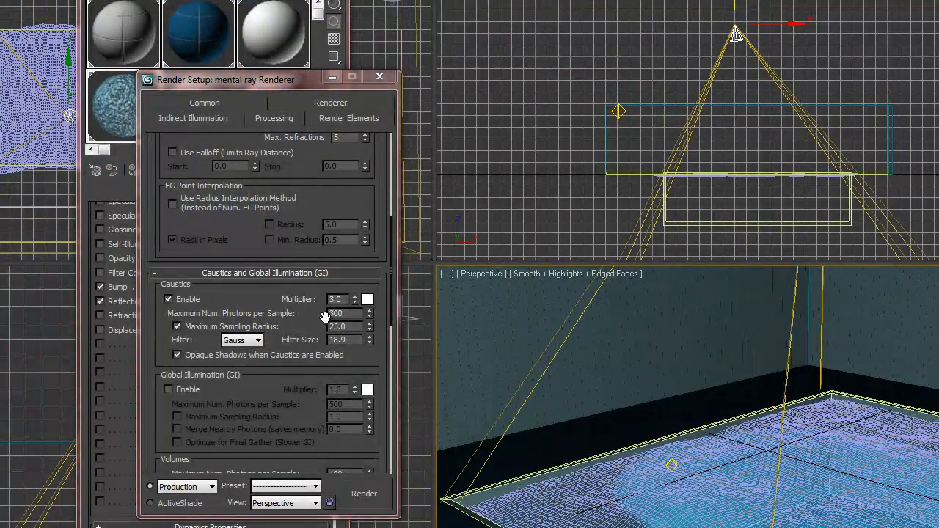
Set the caustics maximum sampling radius to 2 and run a test render
double_click(352, 328)
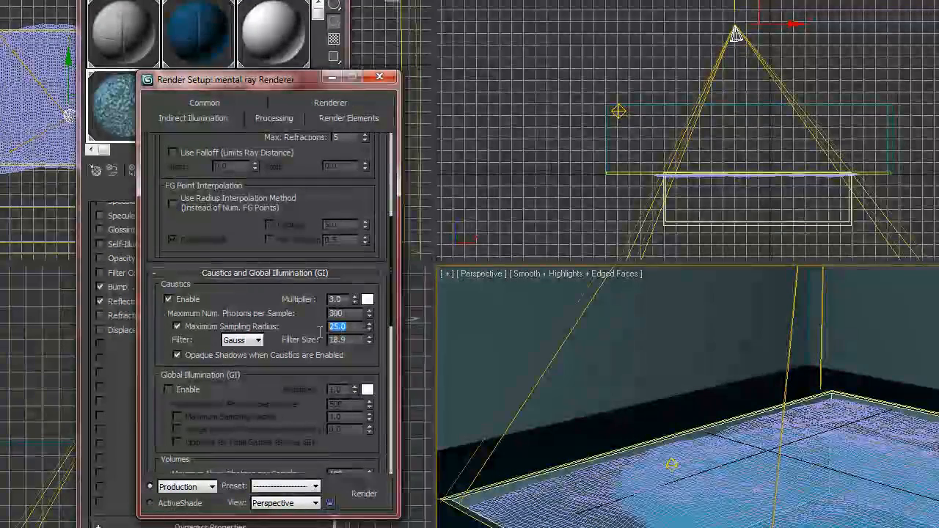
type("2")
key("Return")
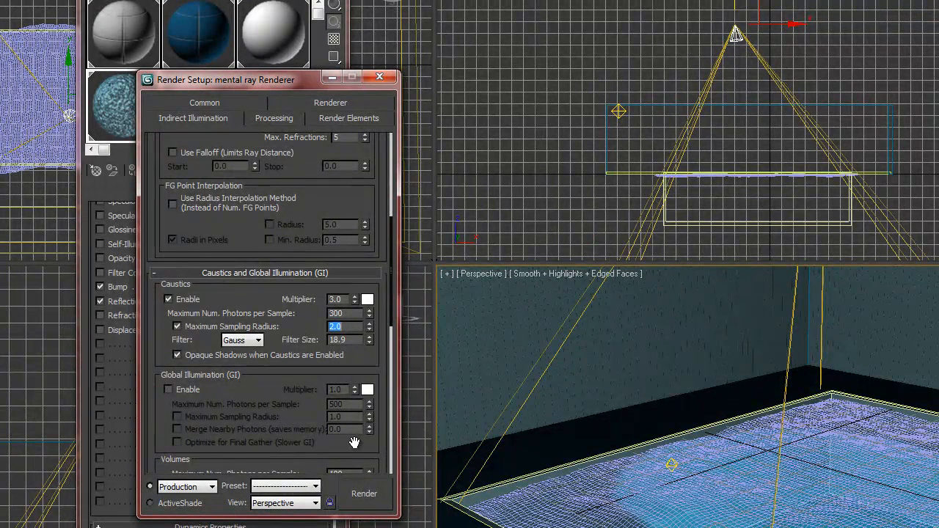
left_click(366, 497)
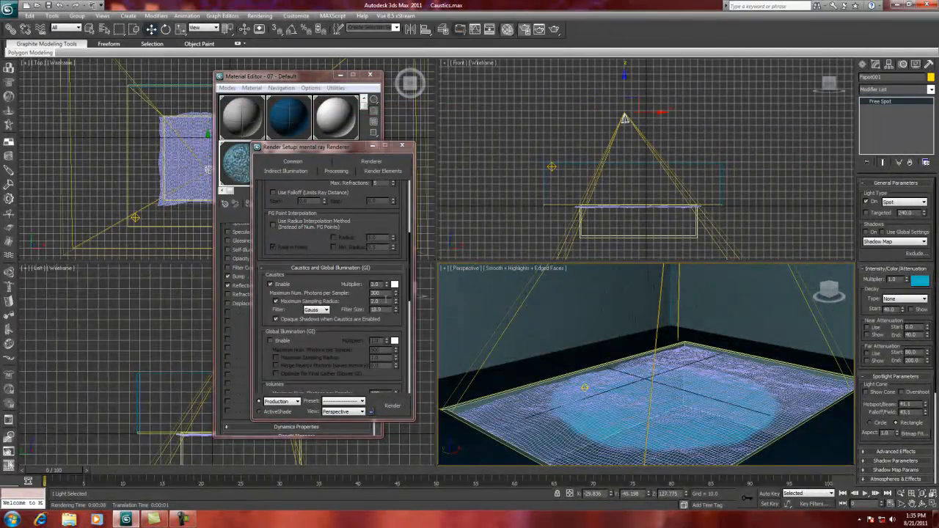
Raise the caustics maximum photons per sample to about 500, start a test render and cancel it
left_click(396, 293)
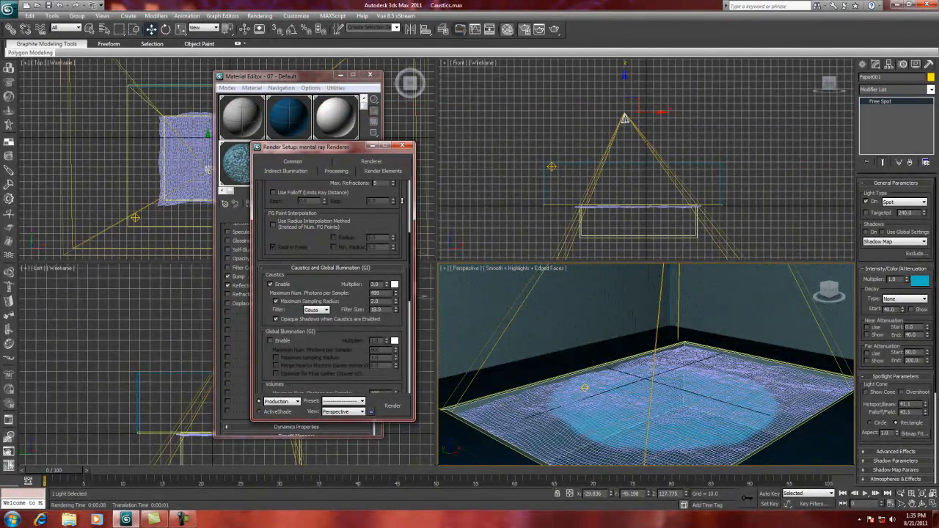
left_click_drag(404, 164, 400, 170)
left_click(393, 406)
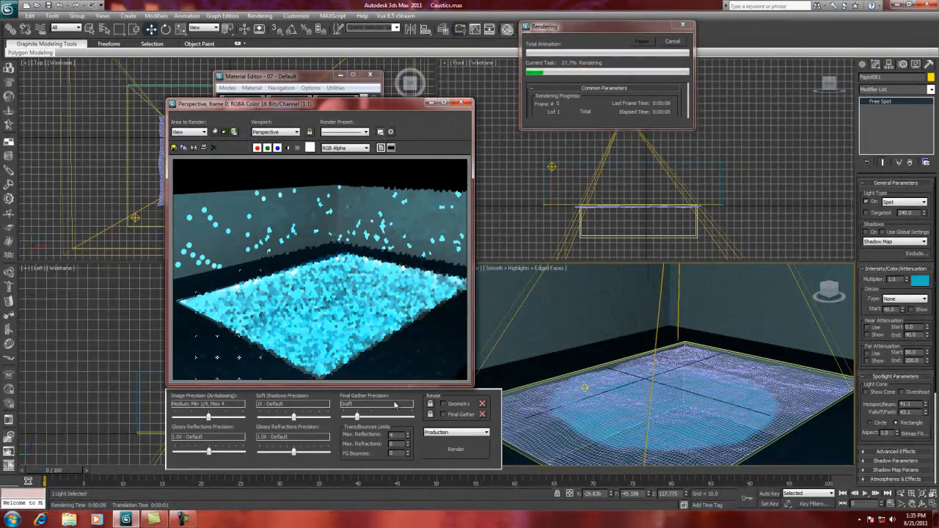
left_click(674, 41)
left_click(461, 103)
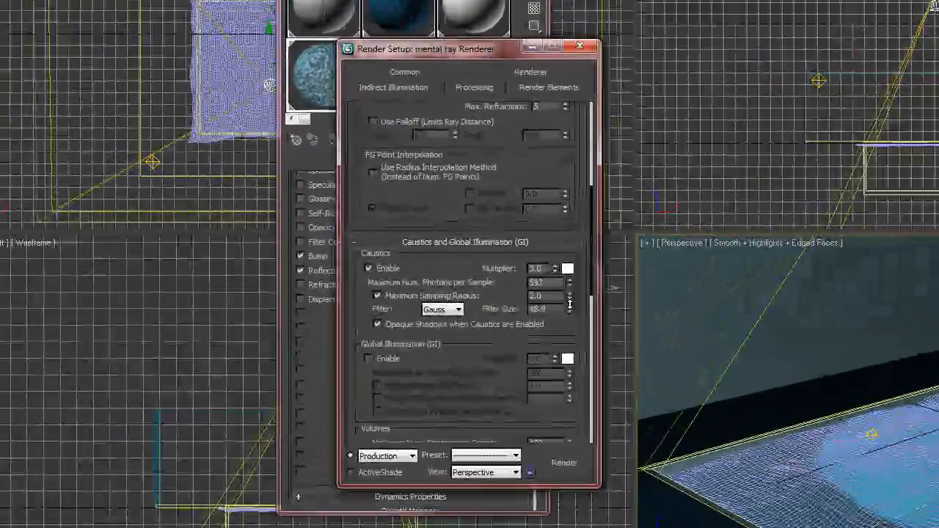
Set the caustics to 512 photons per sample and a maximum sampling radius of 39.4, and render the Perspective view
left_click_drag(570, 294, 598, 32)
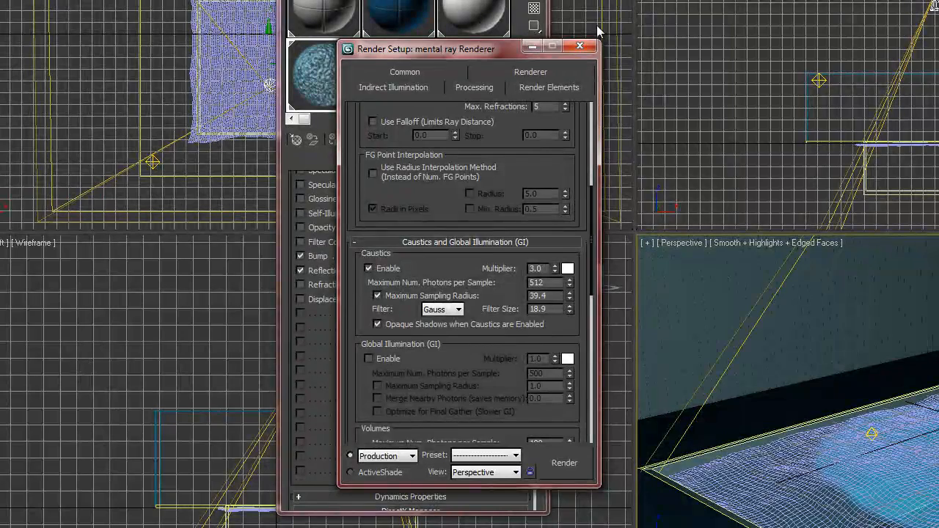
left_click(571, 468)
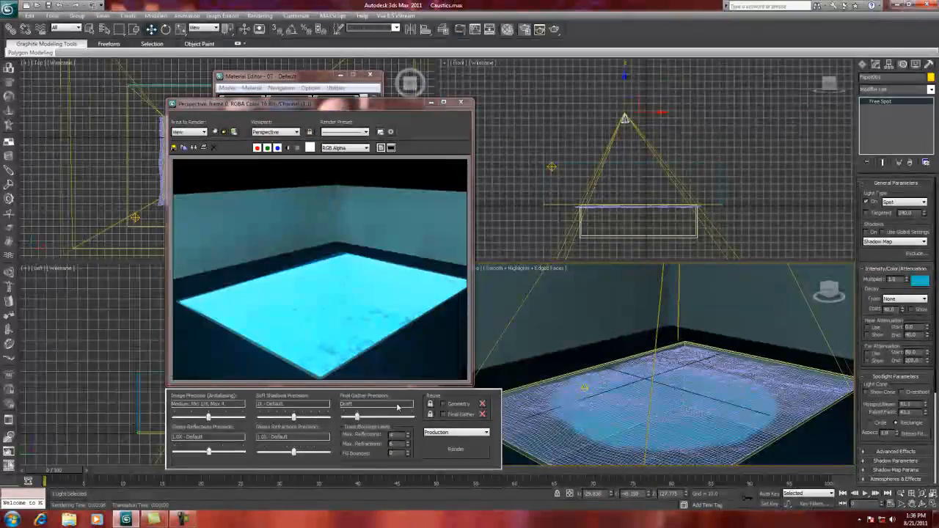
left_click(461, 102)
Lower the omni light's intensity multiplier to about 0.36 and render the Perspective view
left_click(552, 167)
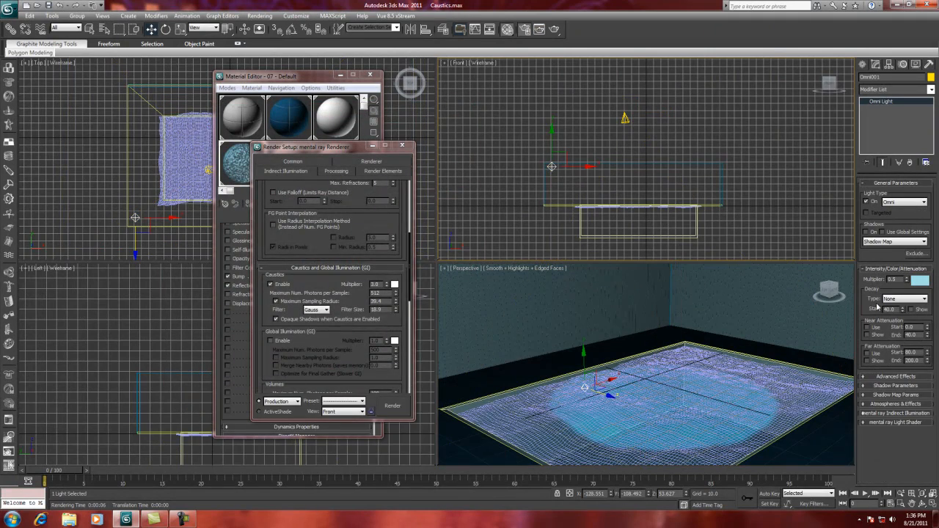
left_click_drag(907, 279, 907, 287)
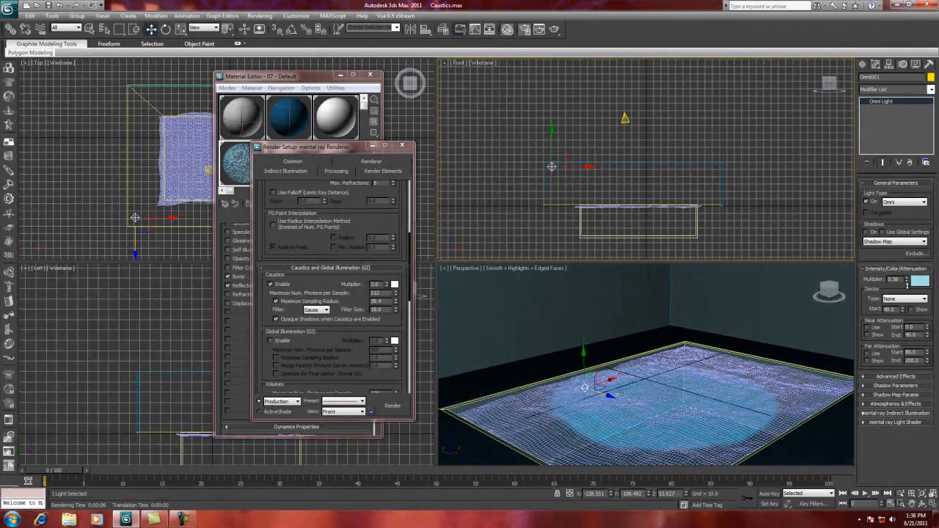
right_click(495, 343)
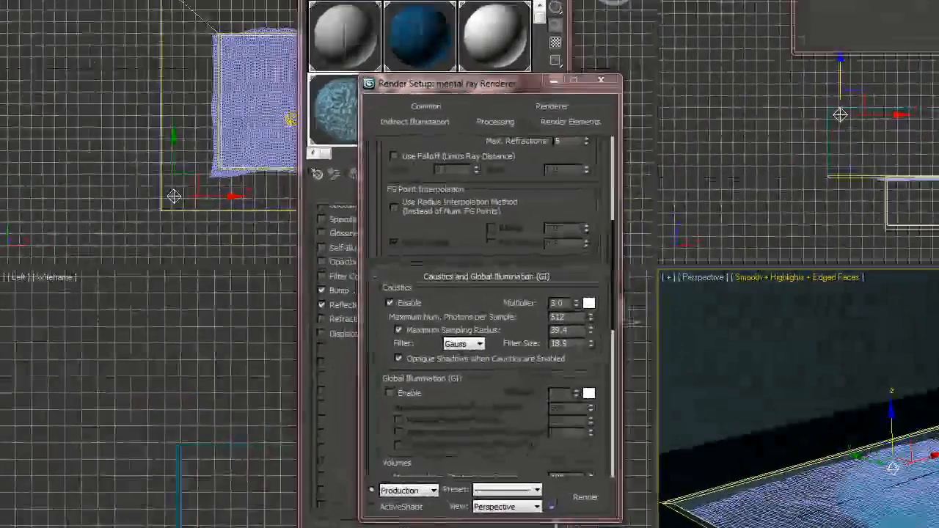
left_click(584, 497)
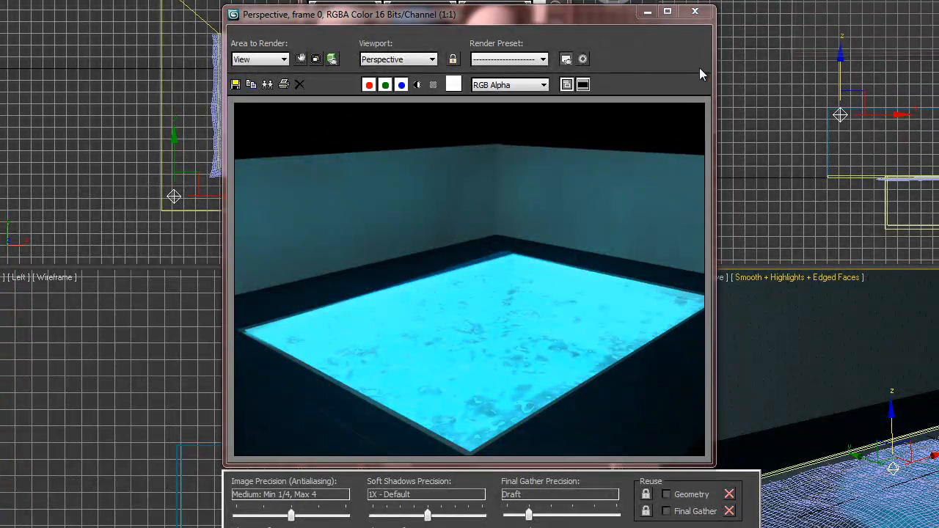
Lower the caustics multiplier to 1.9 and change the caustics colour to a light cyan with saturation 0.418 and value 0.881
left_click(648, 12)
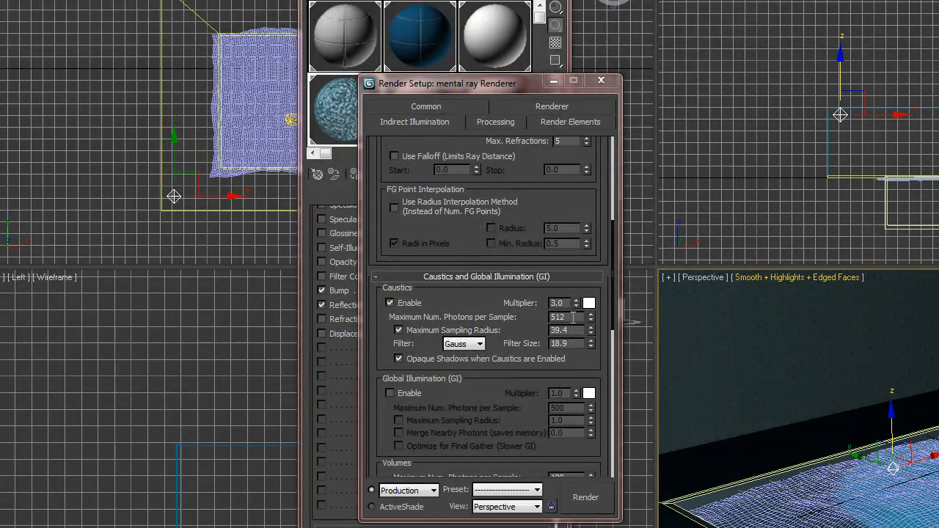
mouse_move(577, 303)
left_mouse_down()
mouse_move(578, 335)
mouse_move(578, 312)
left_mouse_up()
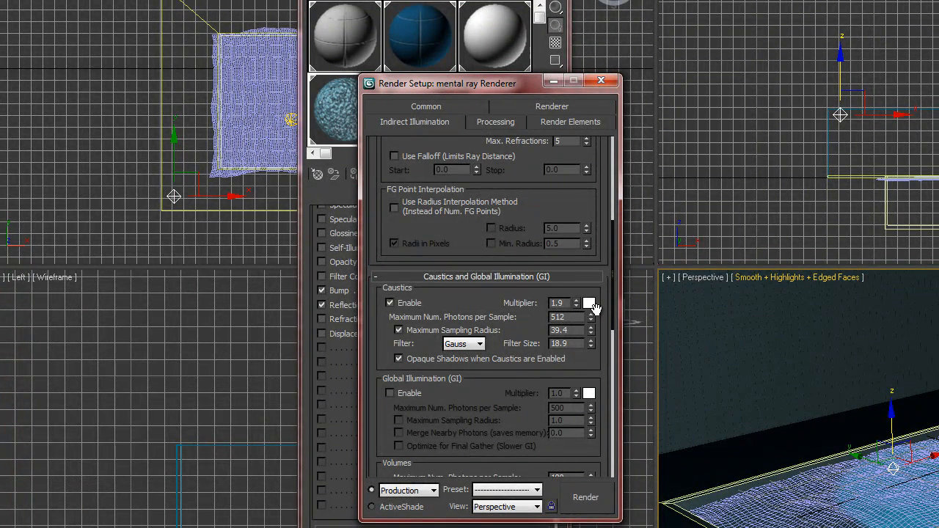
left_click(589, 304)
left_click_drag(313, 6, 426, 75)
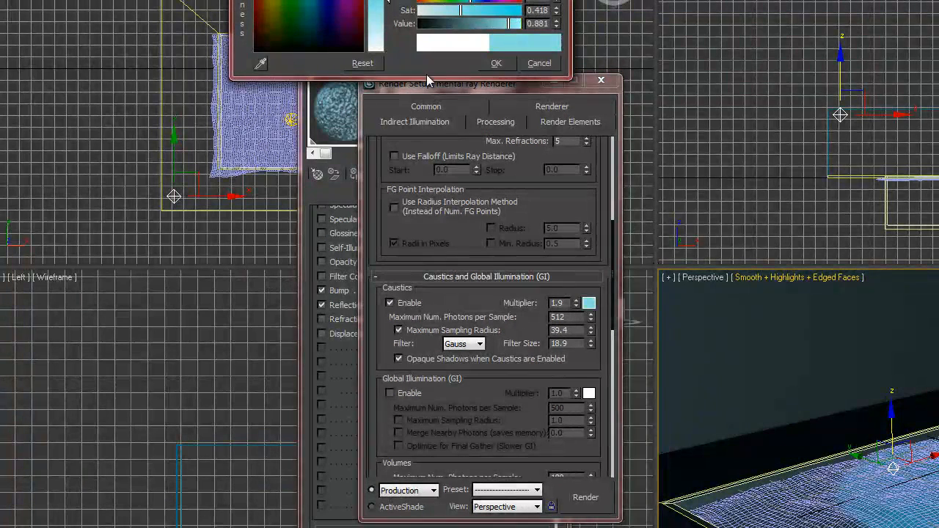
left_click(496, 63)
Reduce the caustics maximum photons per sample to 431 and run a test render of the Perspective view
left_click_drag(589, 324, 591, 374)
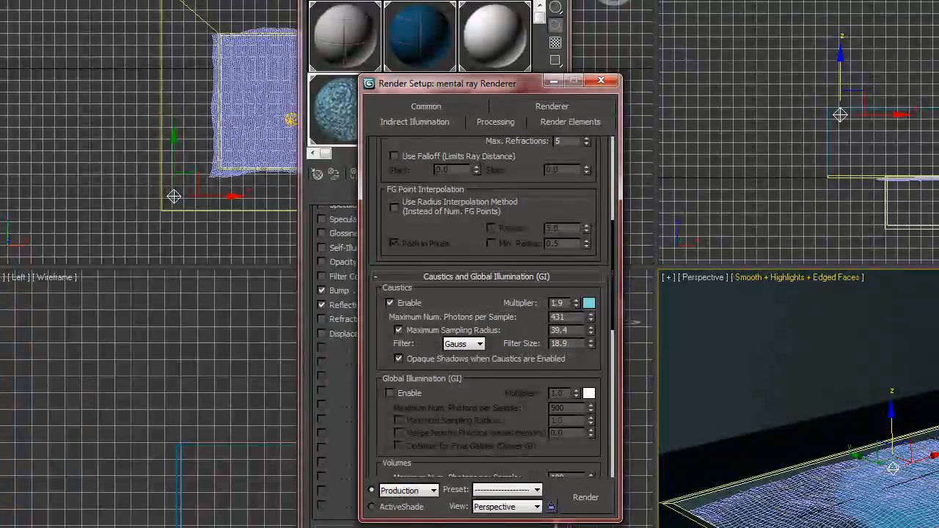
key("shift+q")
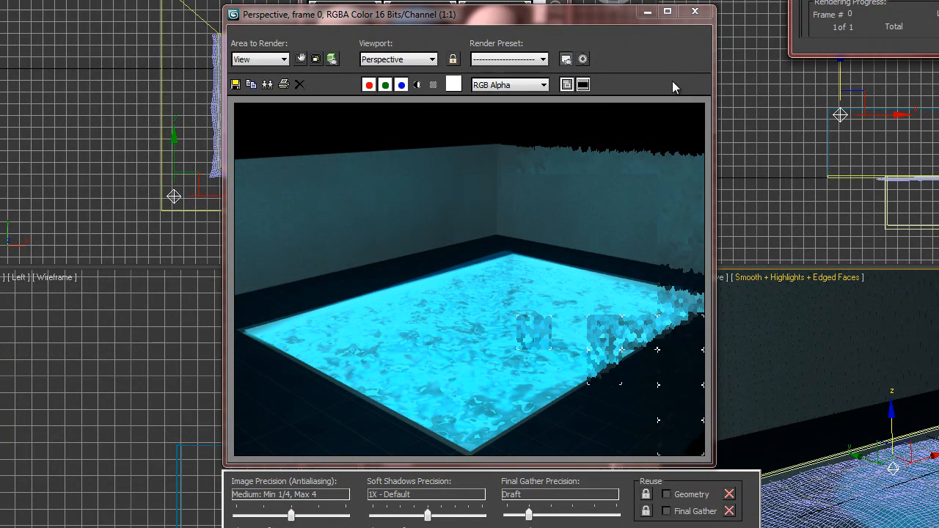
left_click(698, 13)
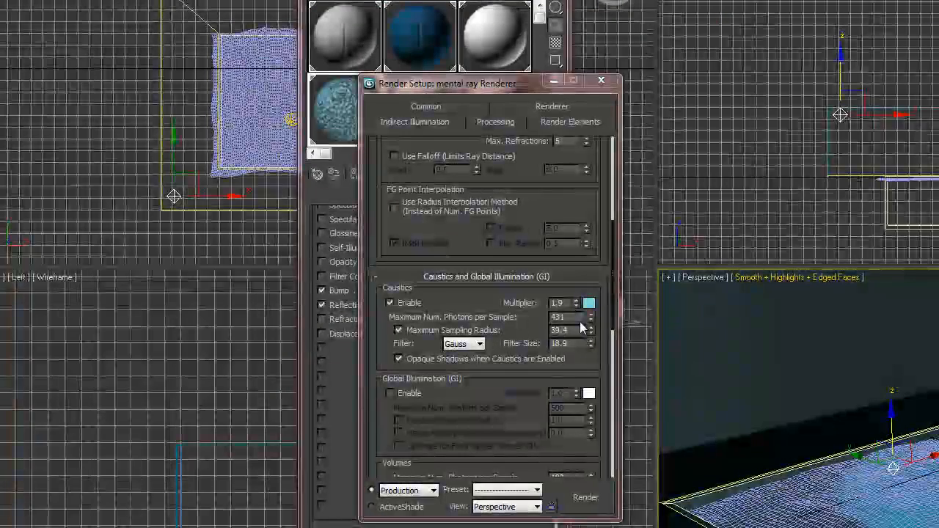
Reduce the caustics maximum sampling radius to 21.1 and render the Perspective view again
left_click(591, 328)
left_click_drag(591, 336, 588, 461)
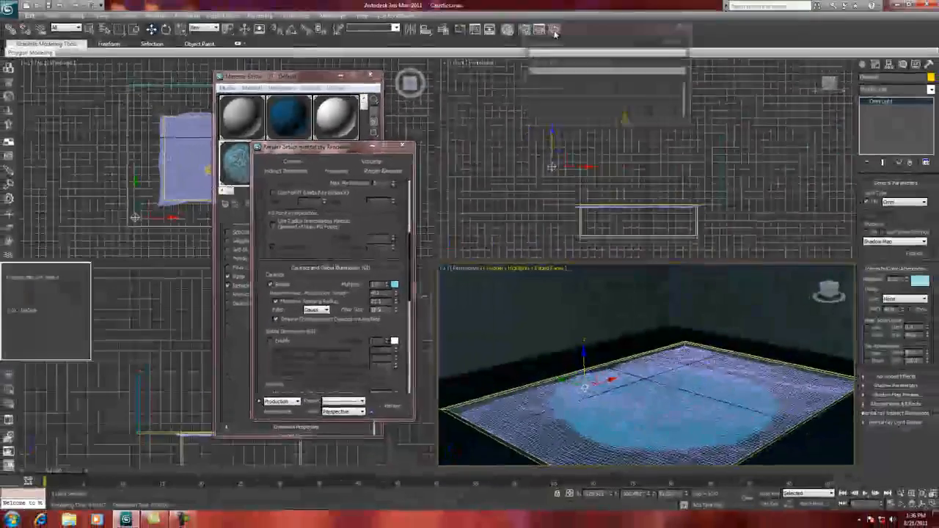
left_click(586, 497)
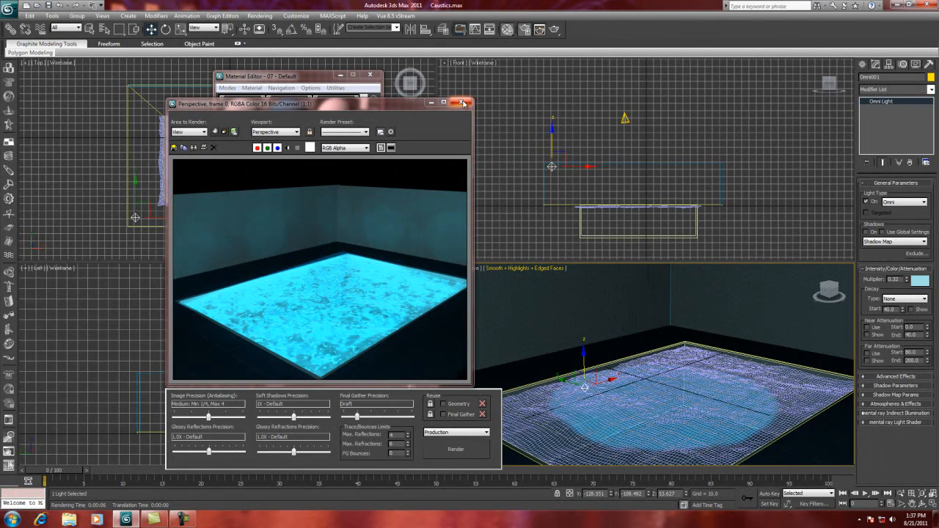
left_click(461, 102)
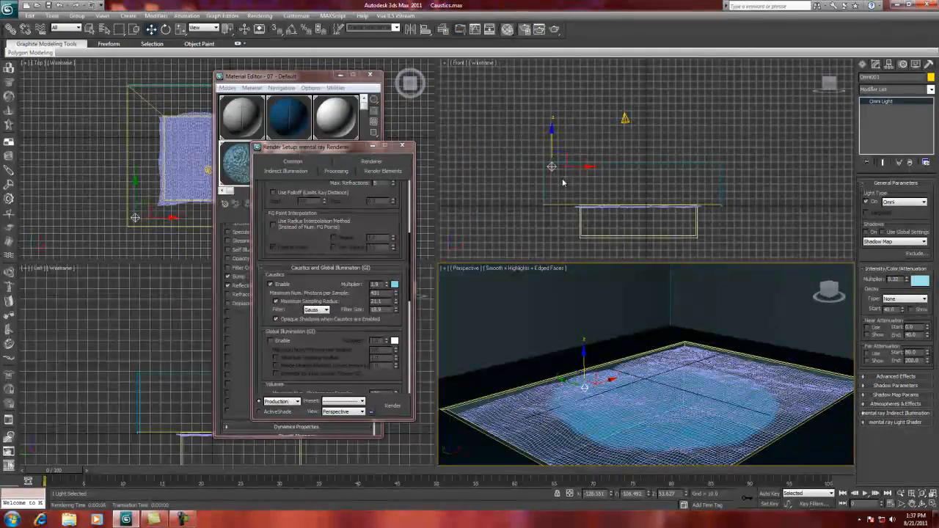
Move the omni light diagonally away from the pool in the Top view, to about X -161.5, Y -145.1
left_click(148, 203)
left_click_drag(147, 203, 123, 229)
Set the water plane's Noise roughness to 0.075 and its strength to X 7.8 and Y 7.3
left_click(565, 394)
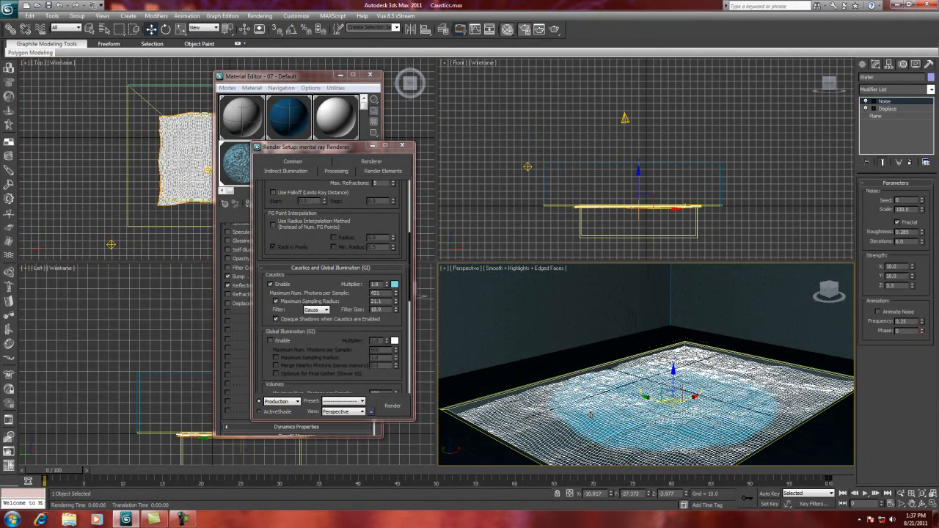
left_click_drag(924, 236, 913, 291)
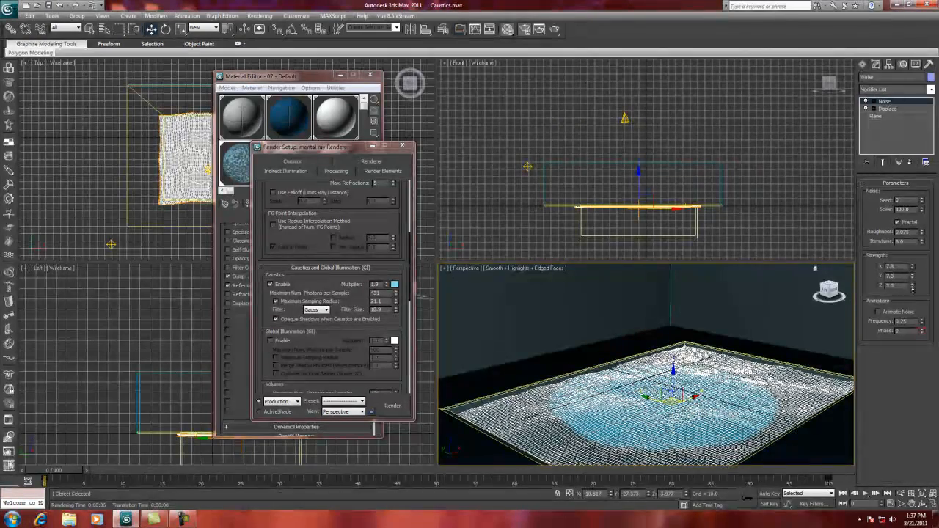
Enable shadows on the omni light and render the Perspective view
left_click(528, 166)
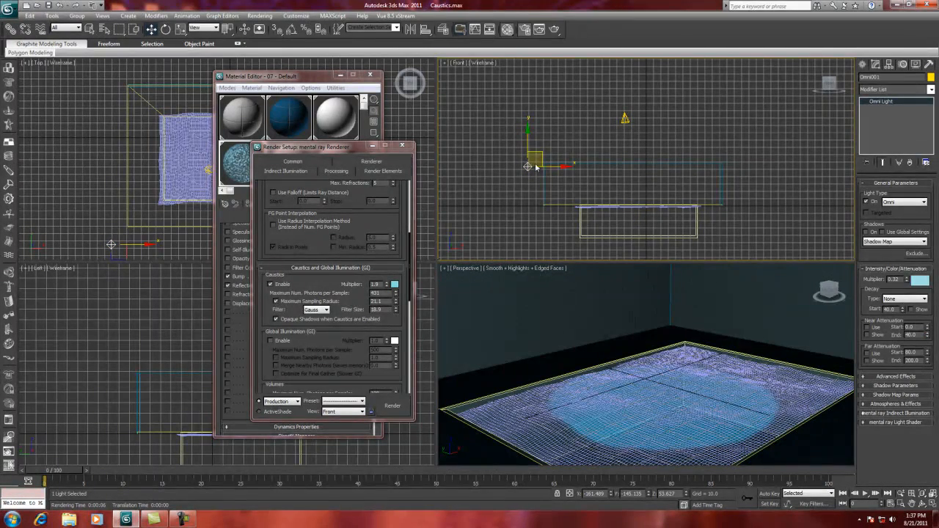
left_click(866, 233)
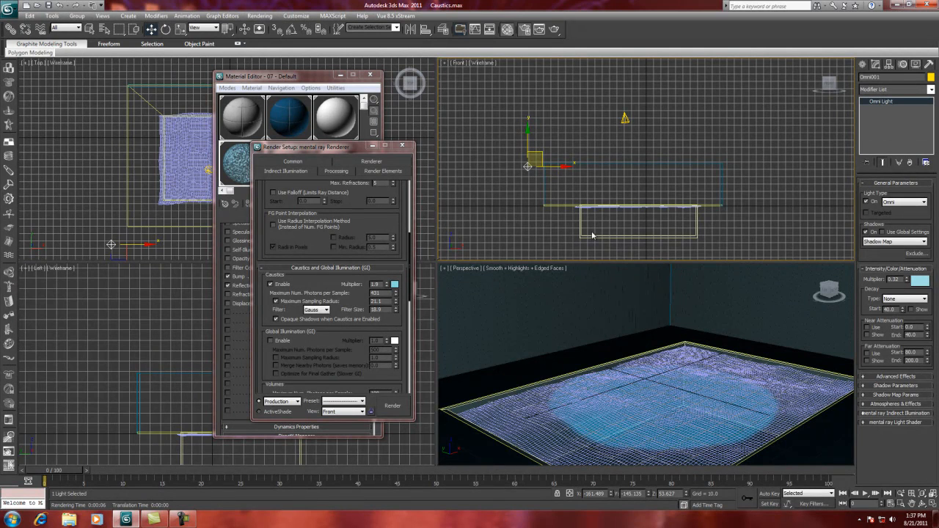
right_click(467, 348)
left_click(555, 30)
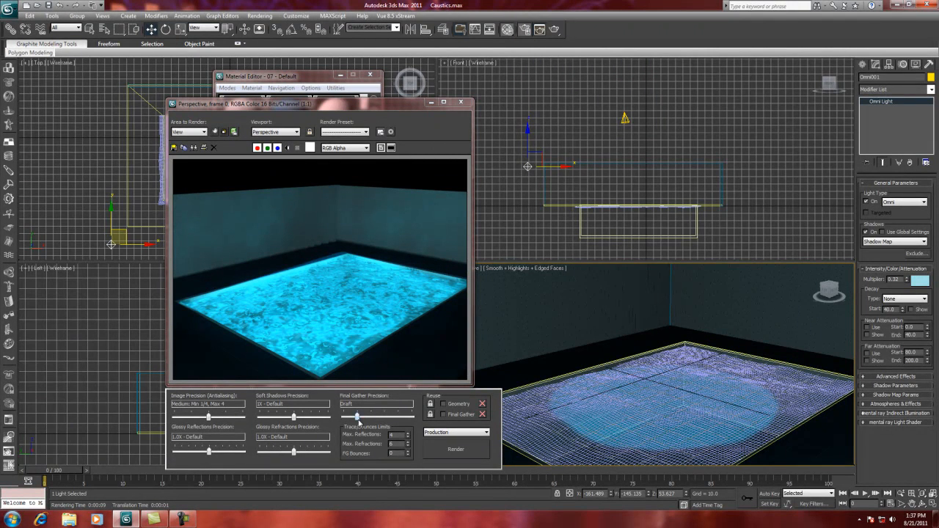
Select the water plane and minimize the Material Editor to clear the view of the render
left_click(306, 78)
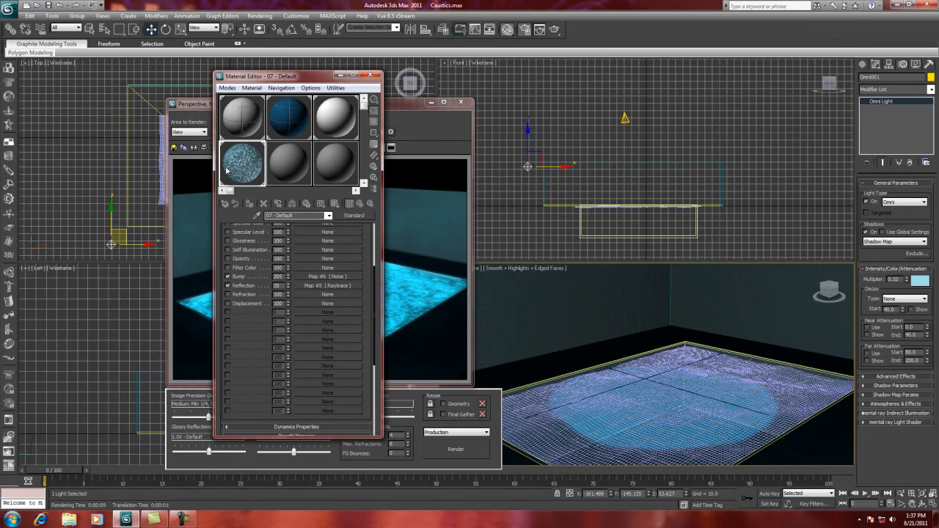
left_click(584, 428)
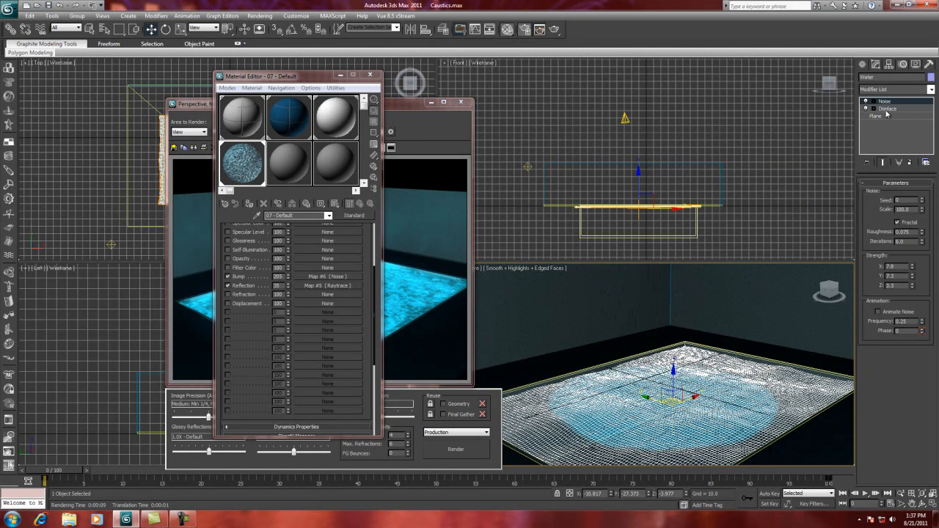
left_click(341, 76)
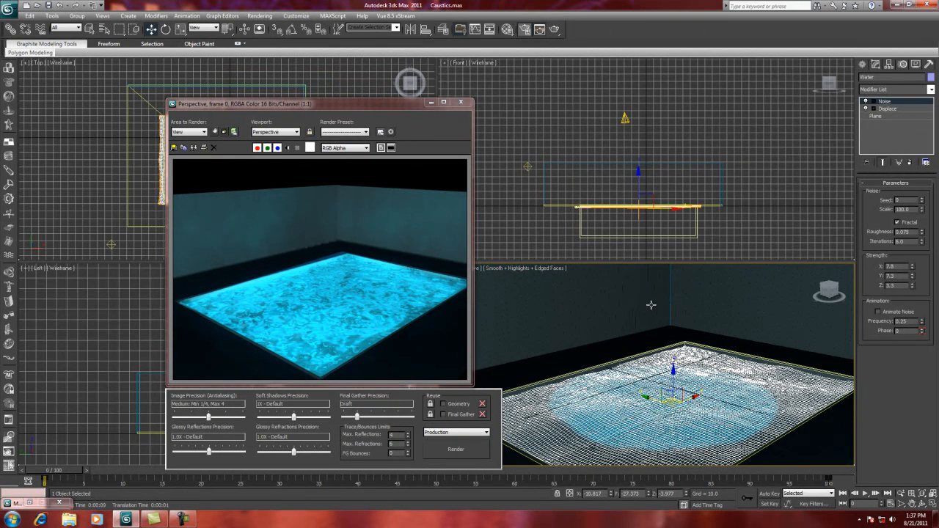